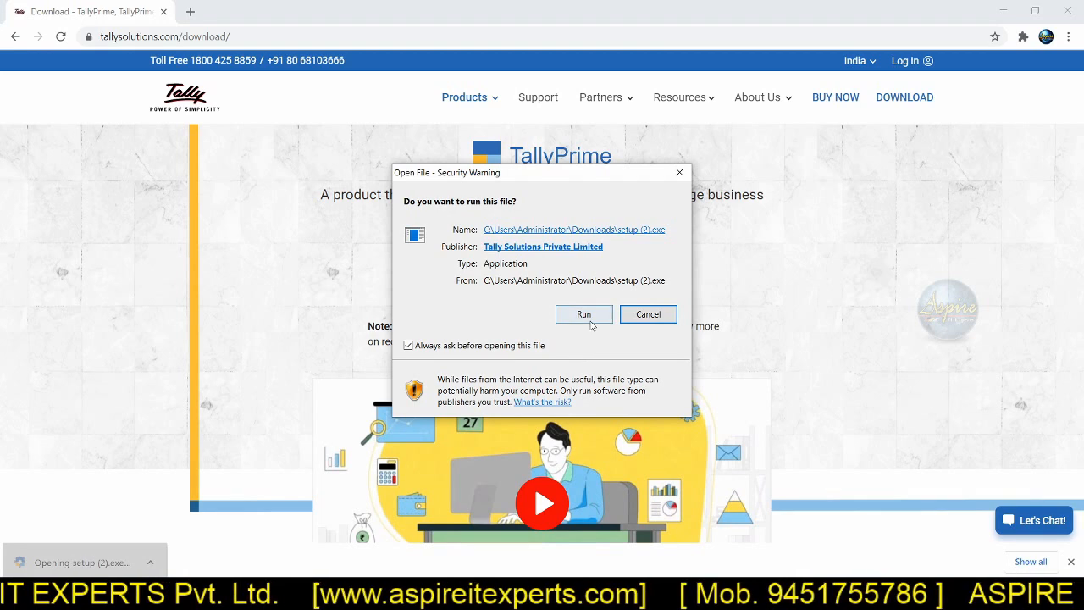
Step: Run the downloaded TallyPrime setup and choose the Tally.ERP 9 installation in C:\Program Files (x86)\Tally.ERP9 as the application to manage
left_click(593, 318)
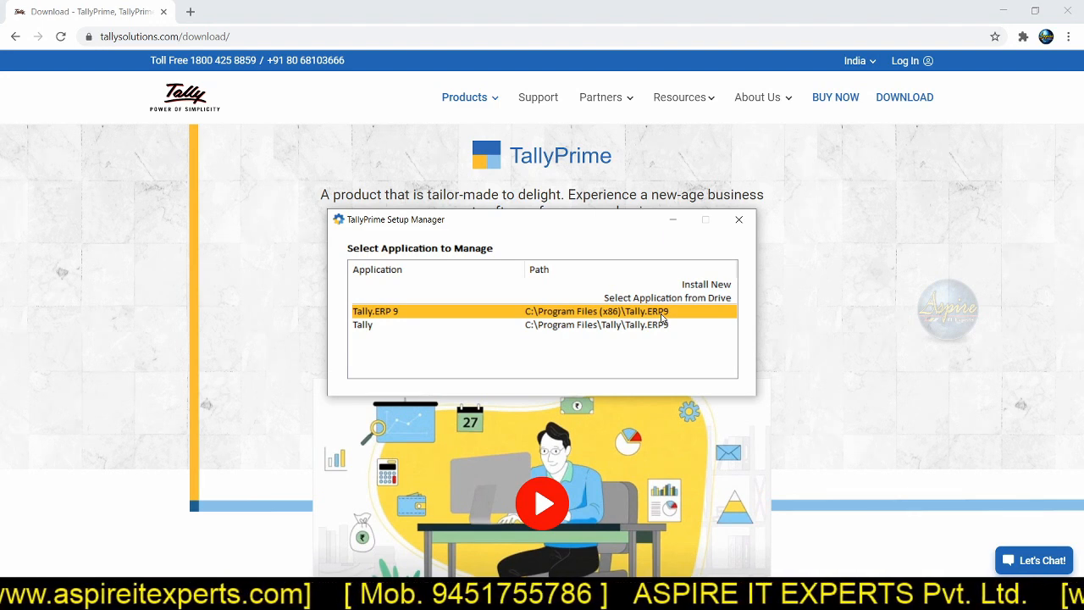
left_click(635, 326)
left_click(633, 315)
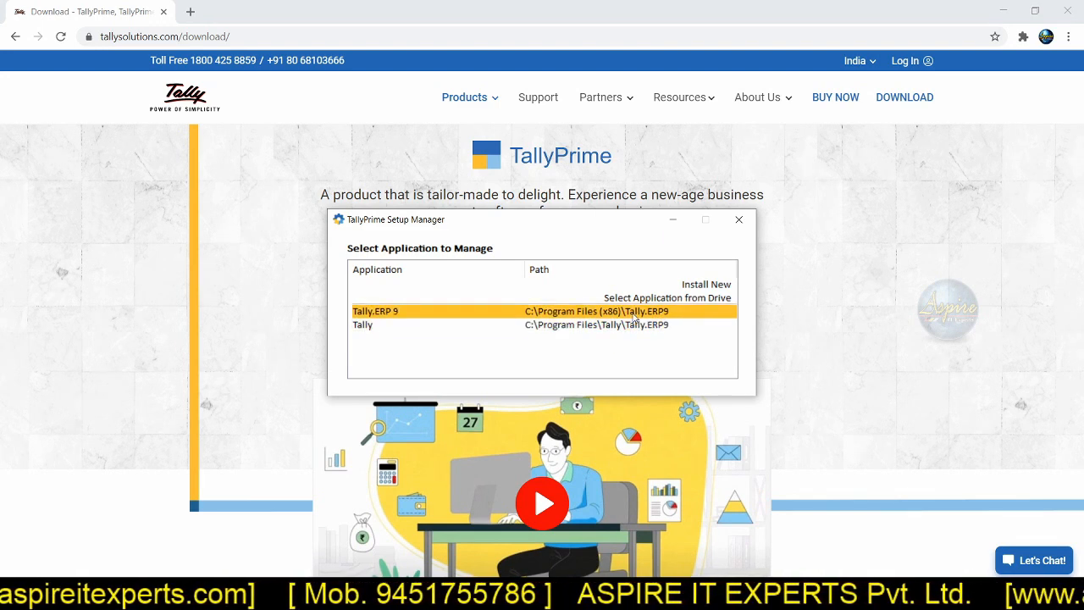
left_click(634, 315)
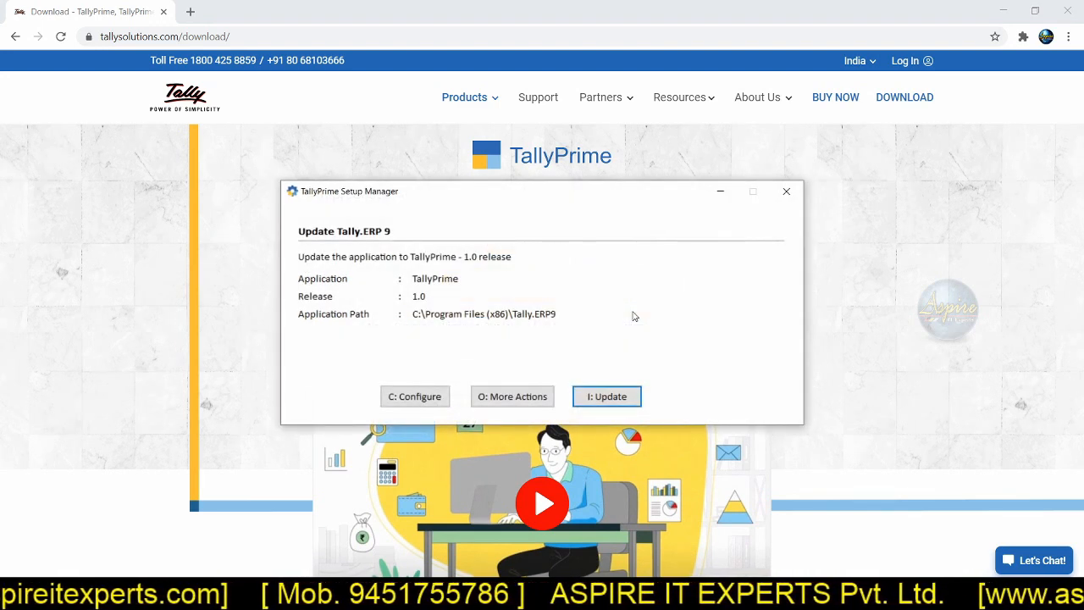
Step: Configure the installation so that the desktop shortcut is named TallyPrime
left_click(415, 398)
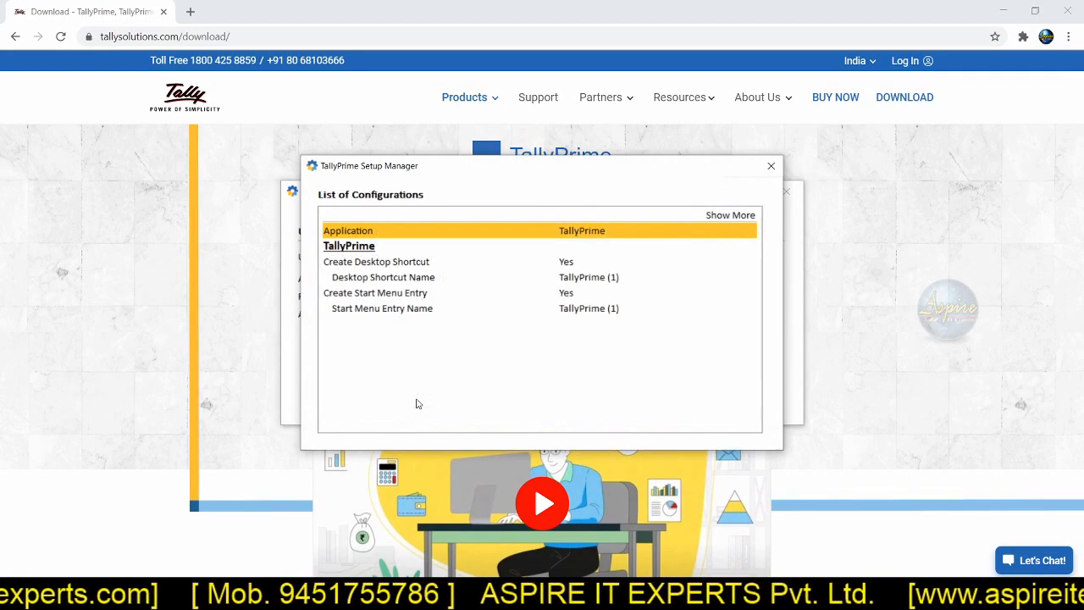
left_click(570, 268)
left_click(569, 266)
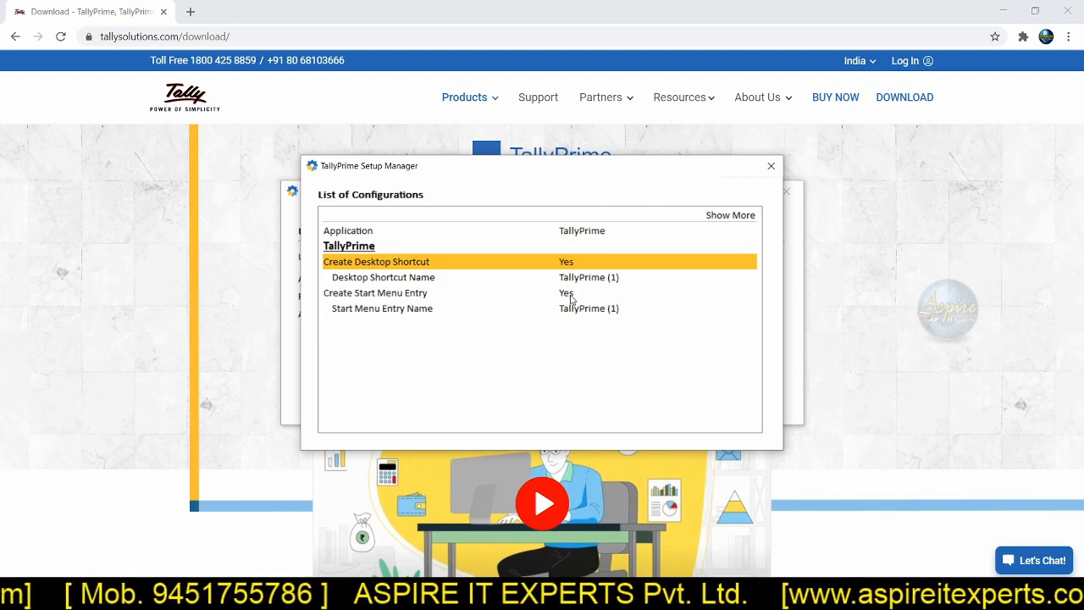
left_click(570, 293)
left_click(569, 293)
left_click(570, 293)
left_click(570, 293)
left_click(600, 283)
left_click(618, 310)
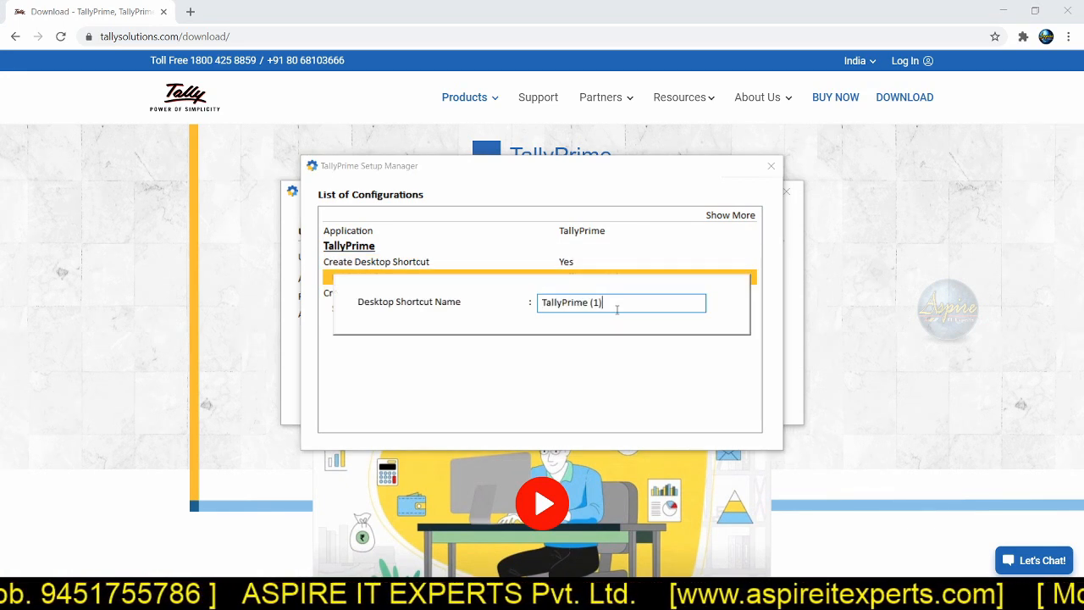
key("Return")
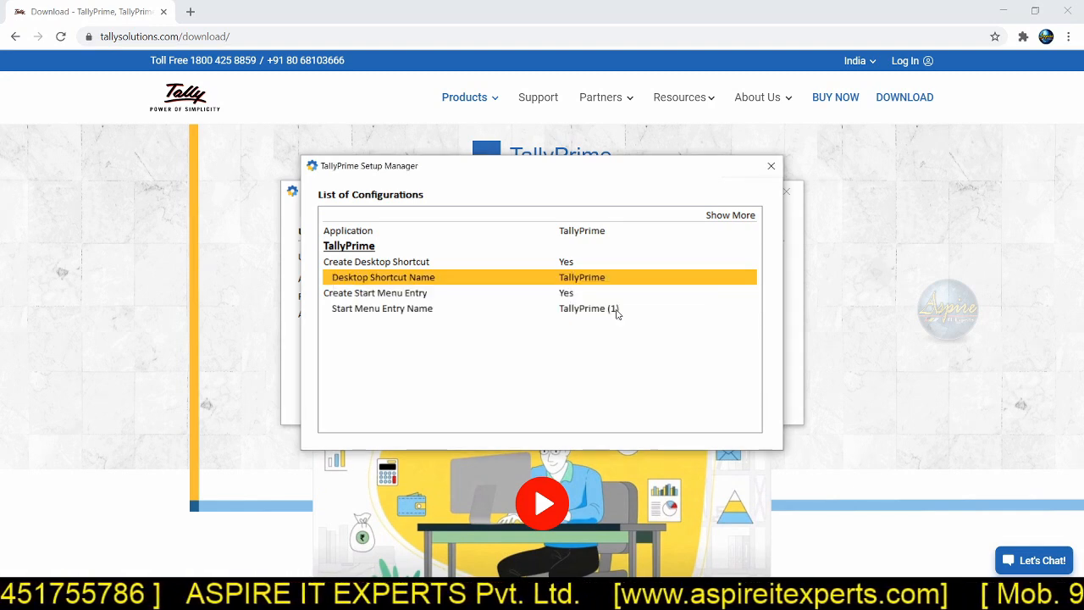
left_click(770, 166)
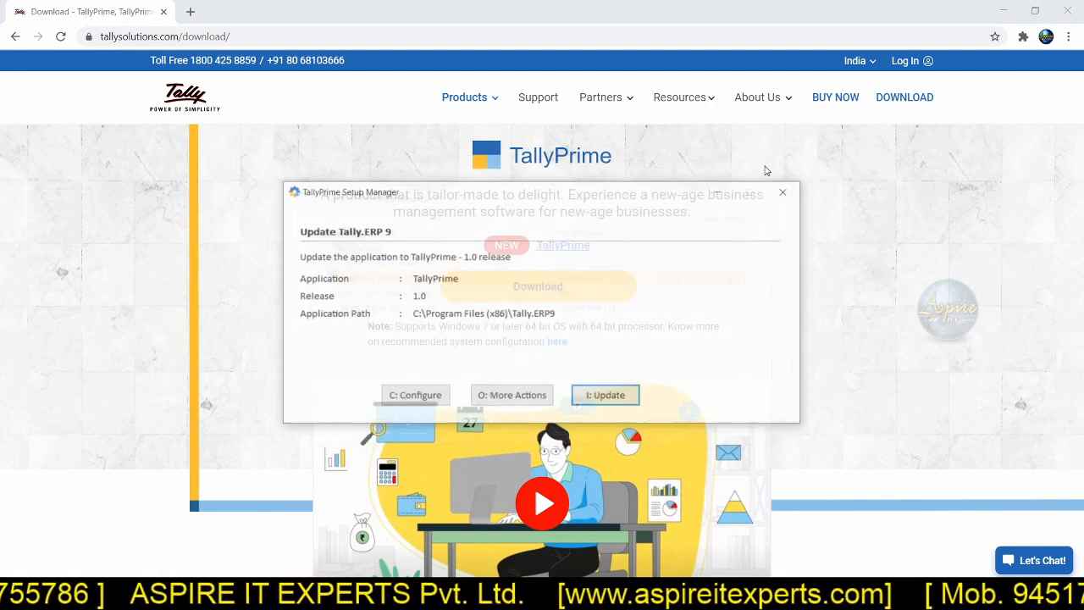
Step: Check the additional setup actions, update Tally.ERP 9 to TallyPrime release 1.0 and start TallyPrime
left_click(542, 396)
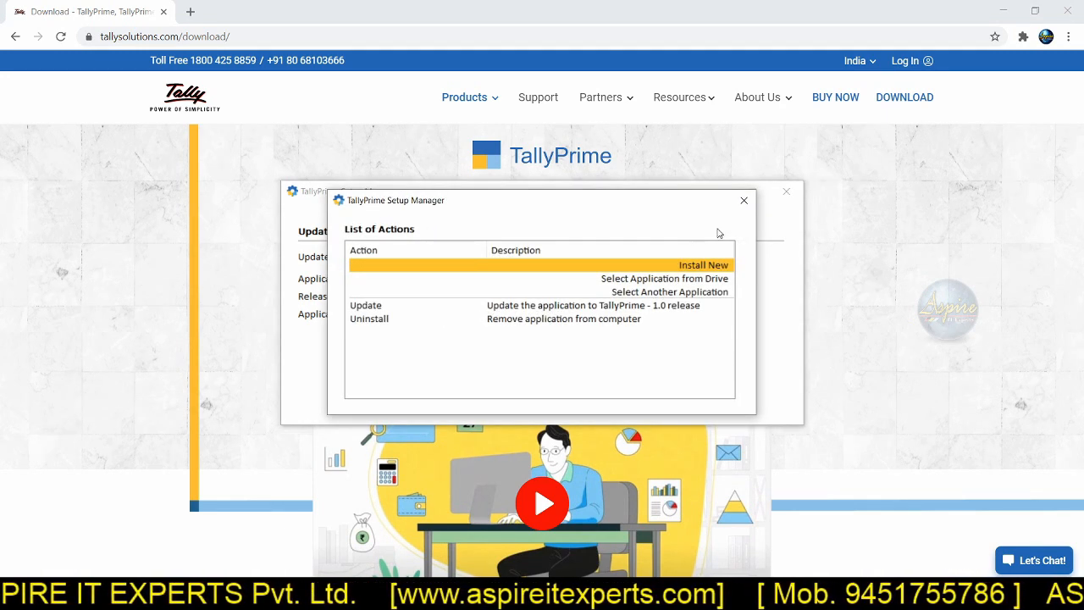
left_click(744, 201)
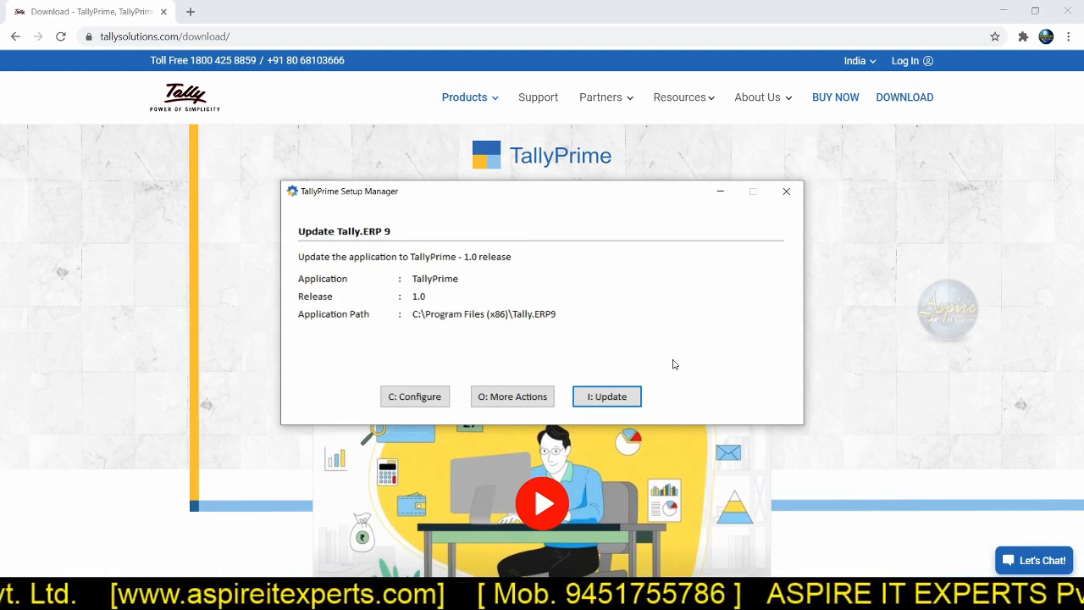
left_click(624, 400)
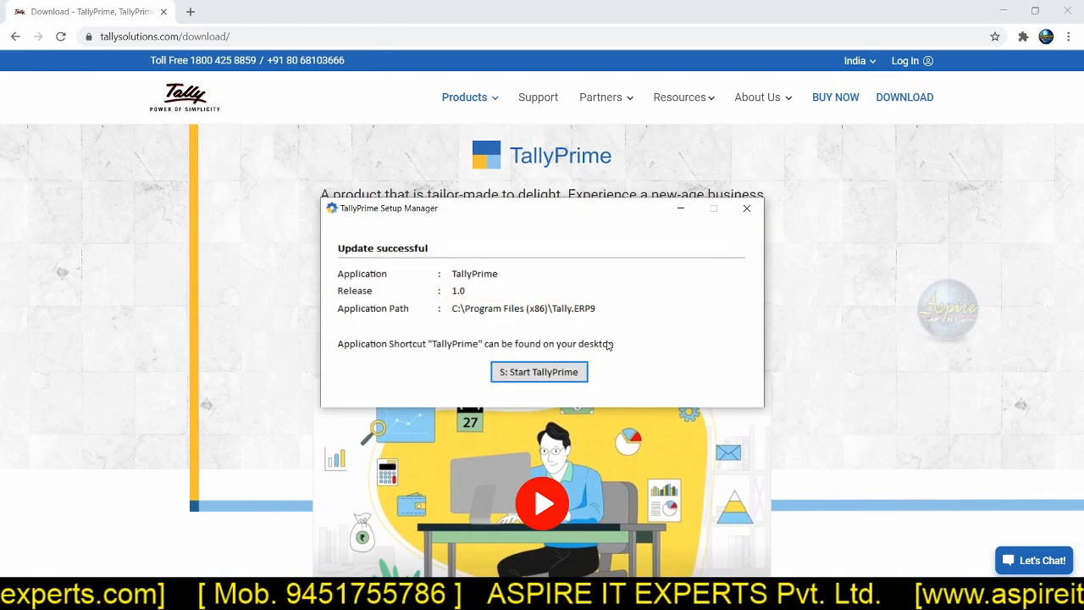
left_click(565, 381)
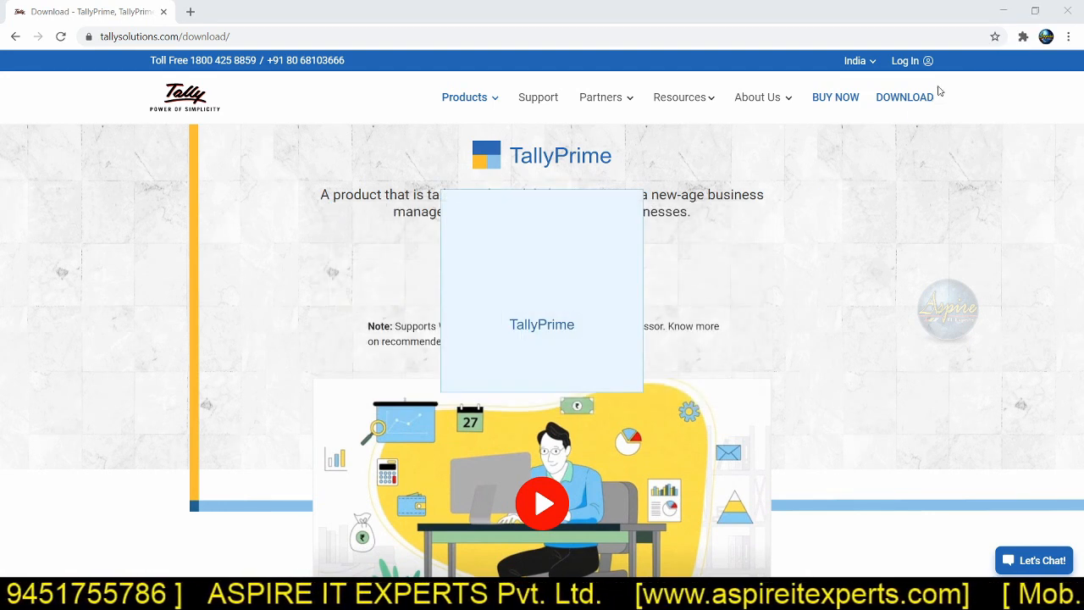
Step: Launch Tally.ERP 9 from the desktop in Educational Mode with the single-user Silver Edition and maximize its window
left_click(1004, 11)
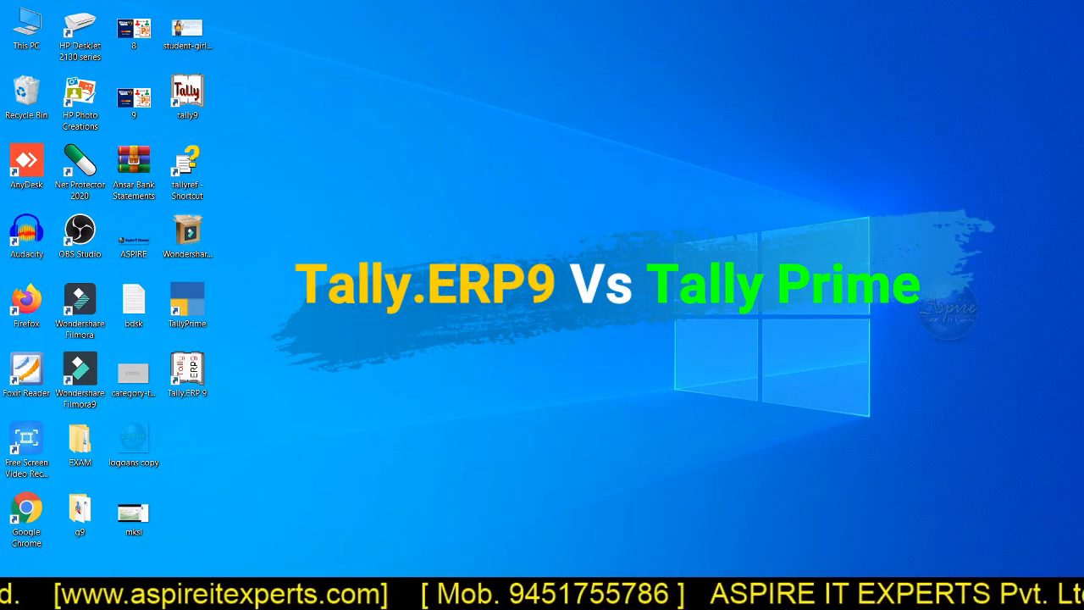
right_click(5, 414)
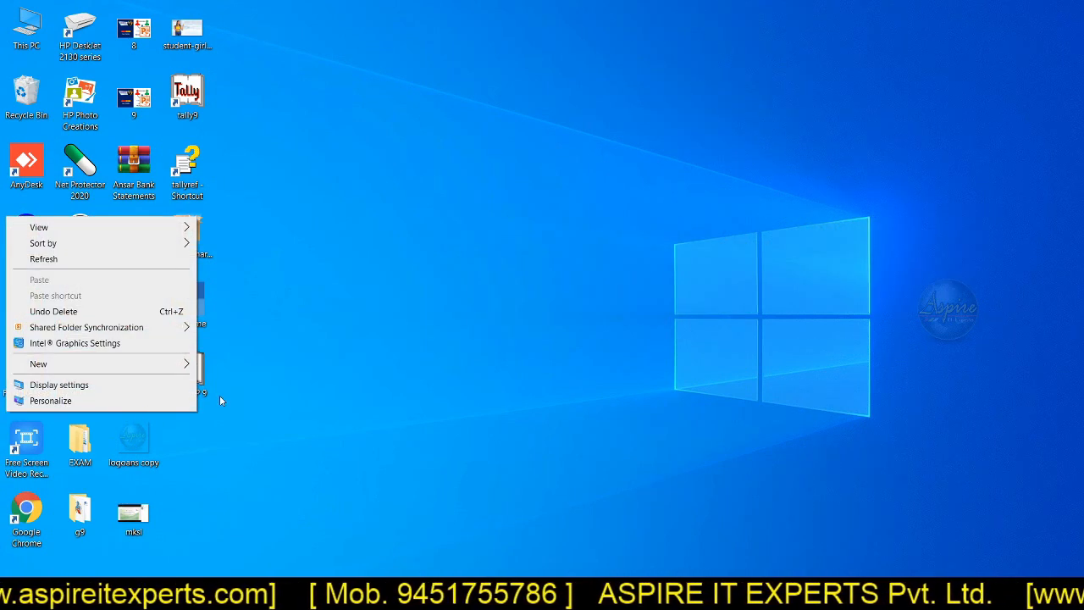
left_click(217, 396)
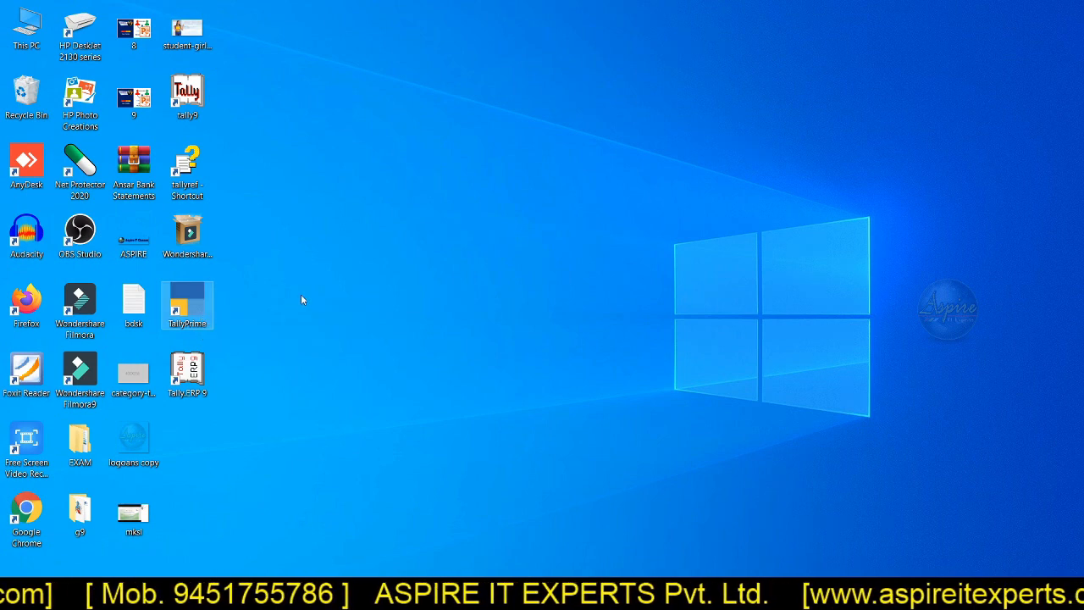
double_click(191, 379)
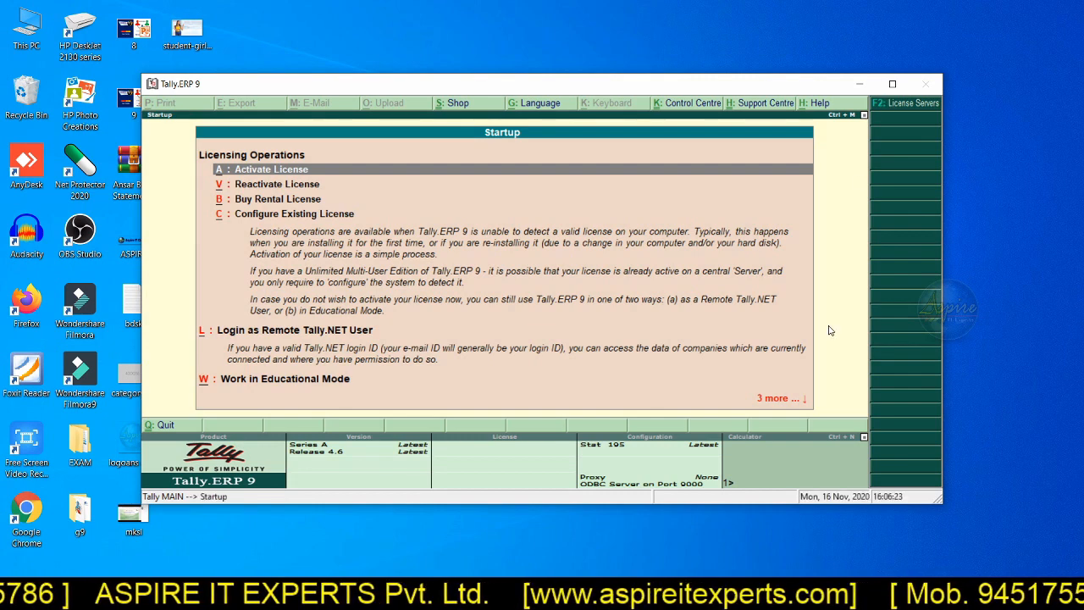
key("Down")
key("Down")
key("Down")
key("Down")
key("Down")
key("Down")
key("Up")
key("Up")
key("Down")
key("Return")
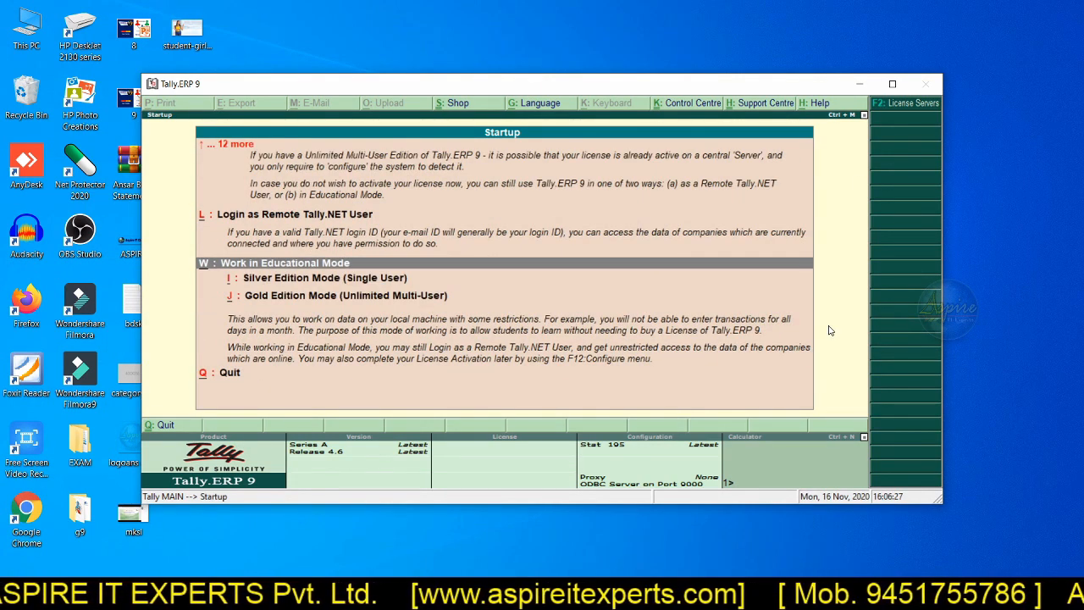
key("Down")
key("Return")
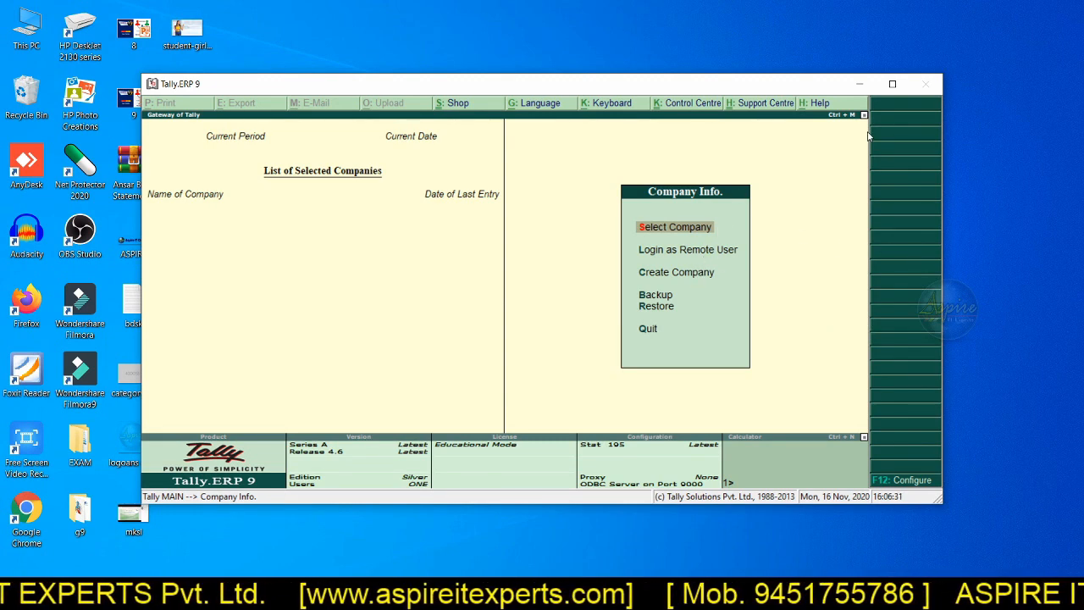
left_click(891, 85)
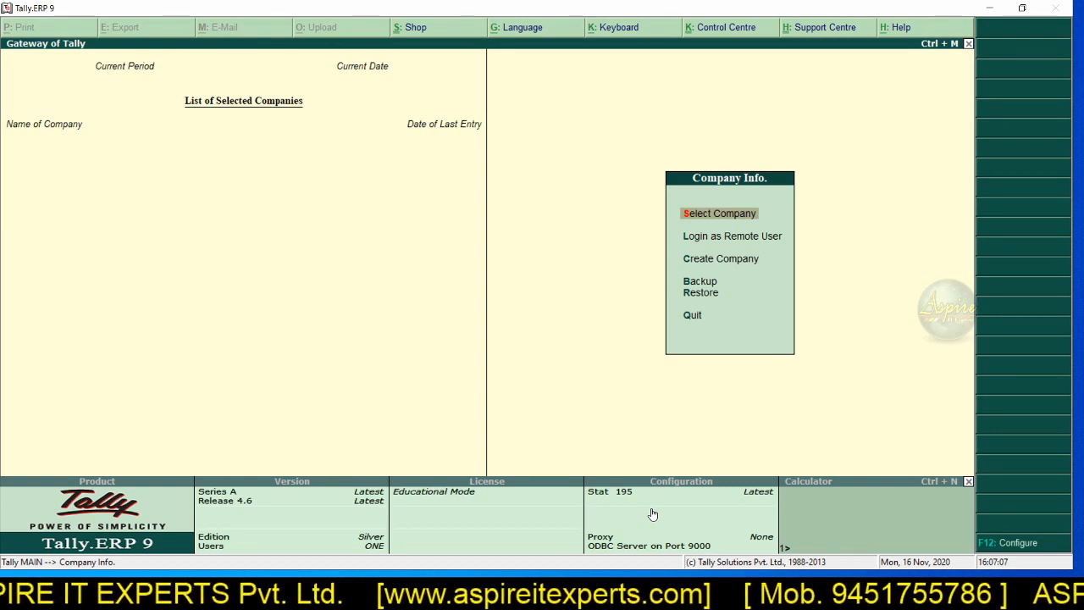
Step: Look at the Tally.ERP 9 calculator area and the product website, and return to the Company Info screen
left_click(848, 514)
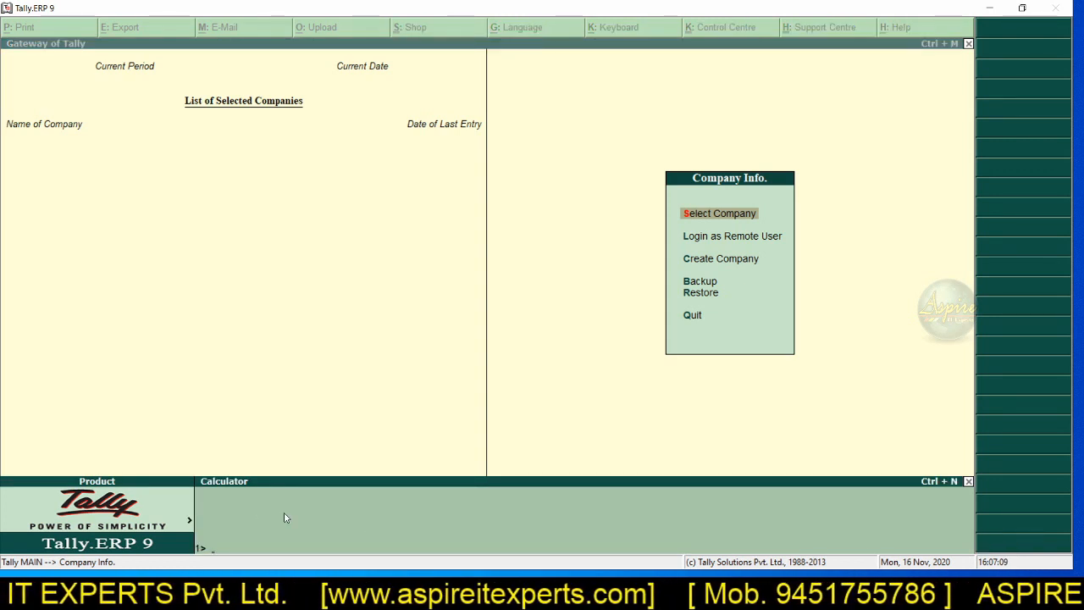
left_click(188, 519)
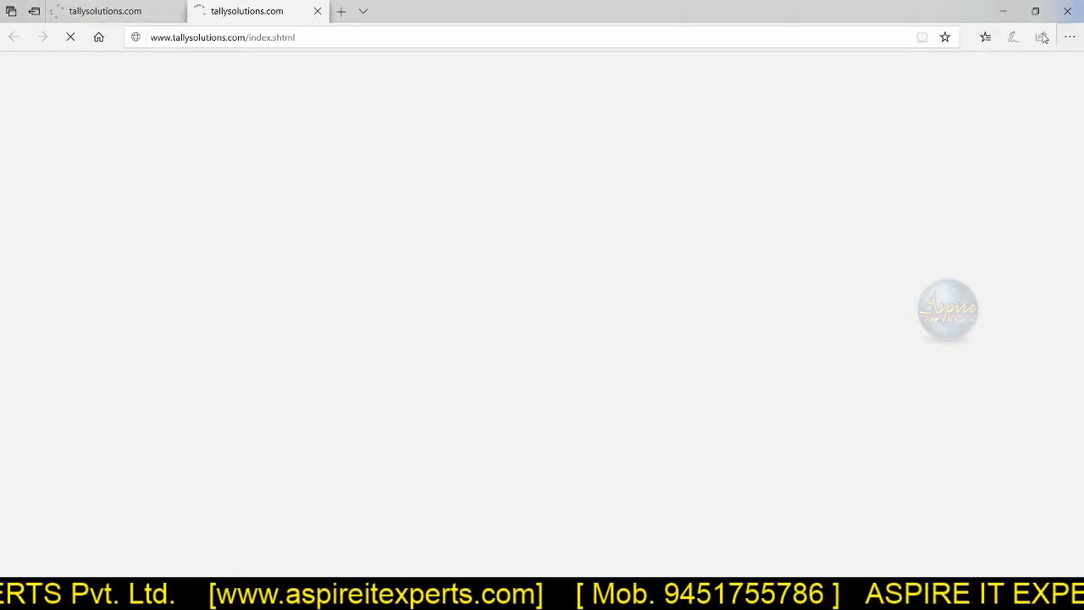
left_click(1064, 14)
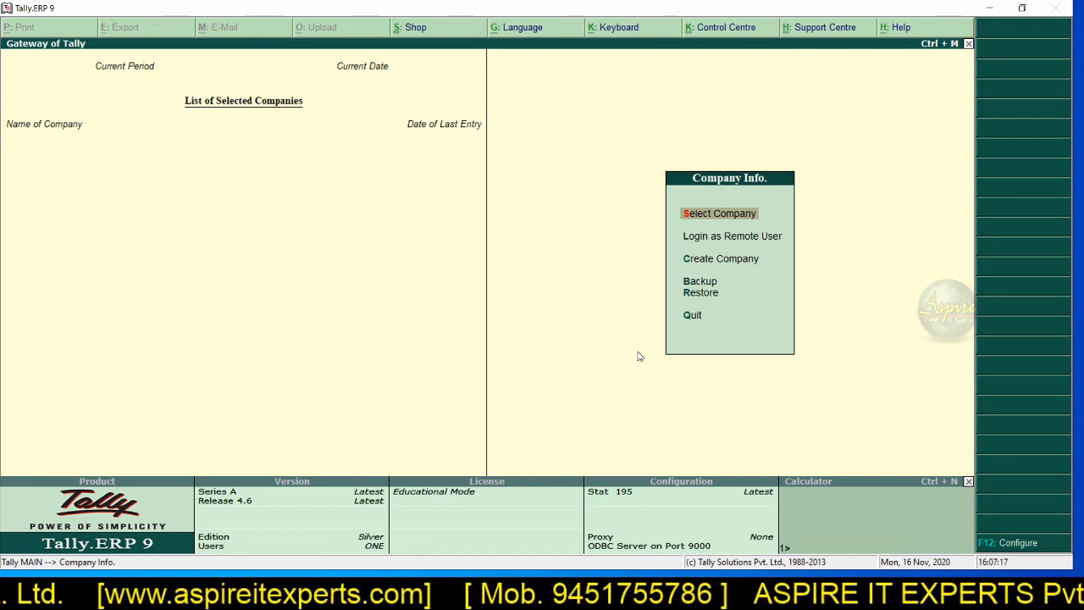
Step: Quit Tally.ERP 9 and launch TallyPrime in Educational Mode, opening its company creation form
key("q")
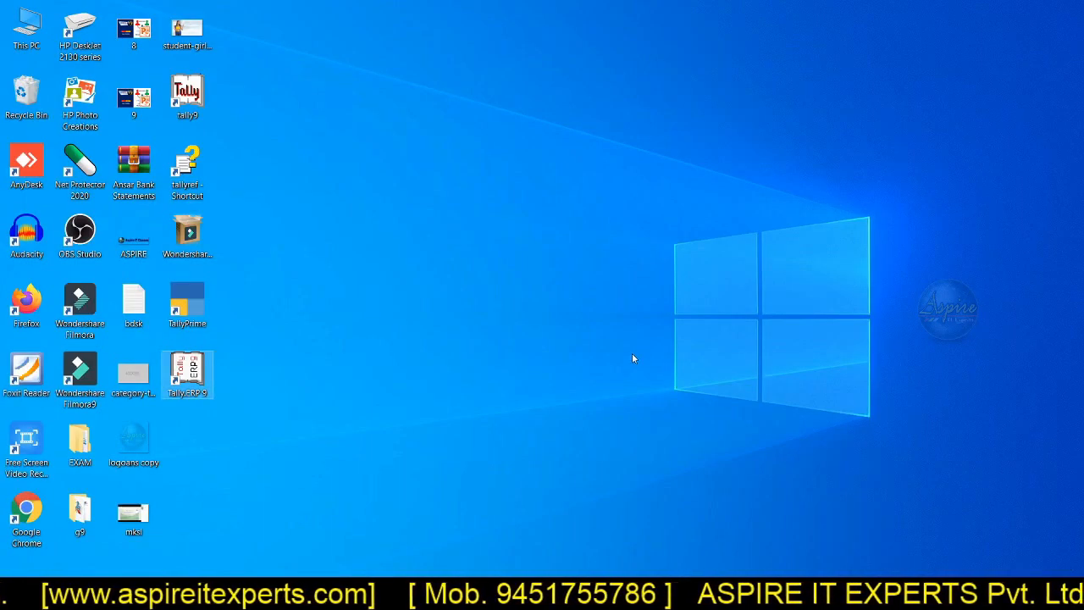
double_click(192, 303)
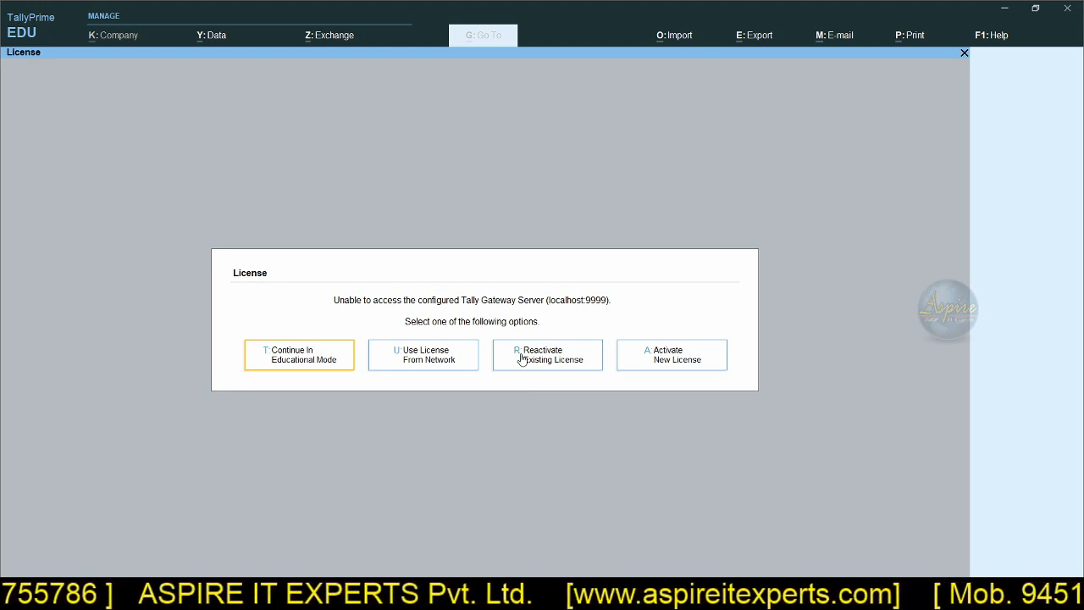
left_click(339, 360)
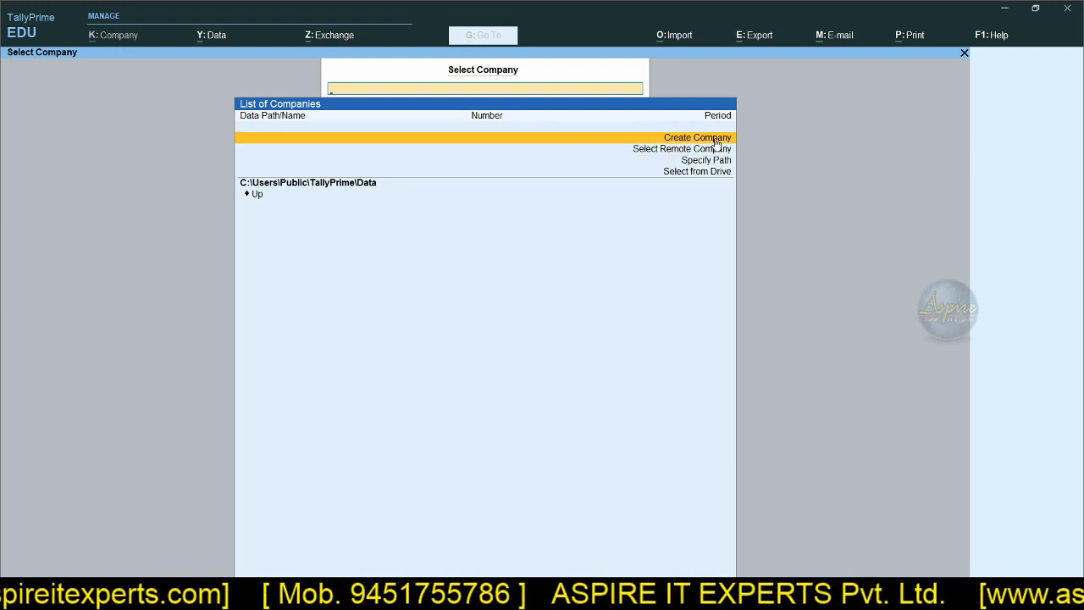
left_click(716, 140)
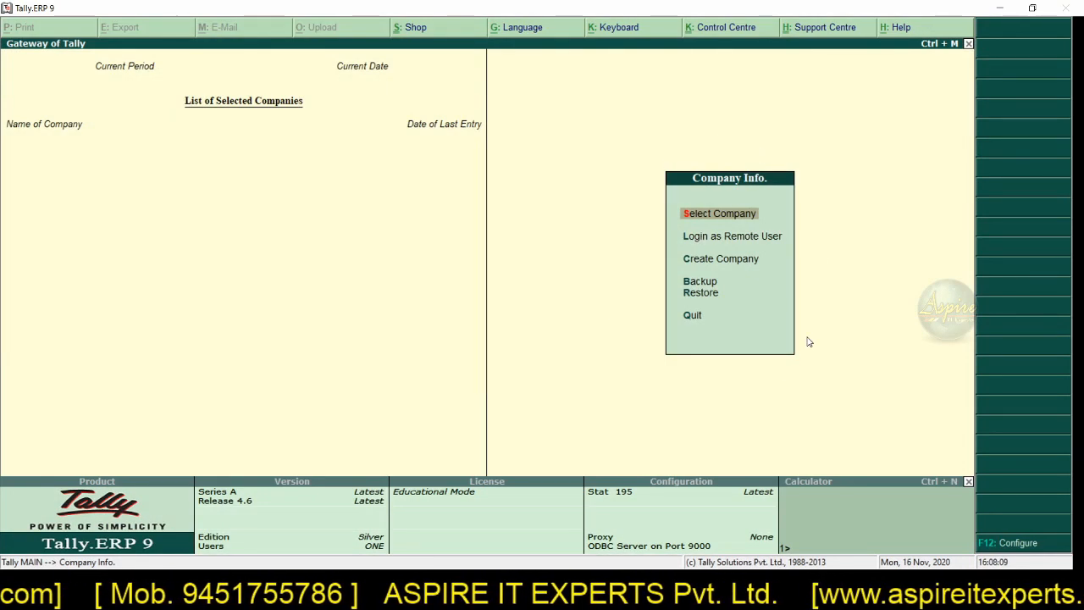
Step: Start a new company in Tally.ERP 9 named ASPIRE IT EXPERT, with the same mailing name and a blank address
left_click(739, 261)
left_click(740, 262)
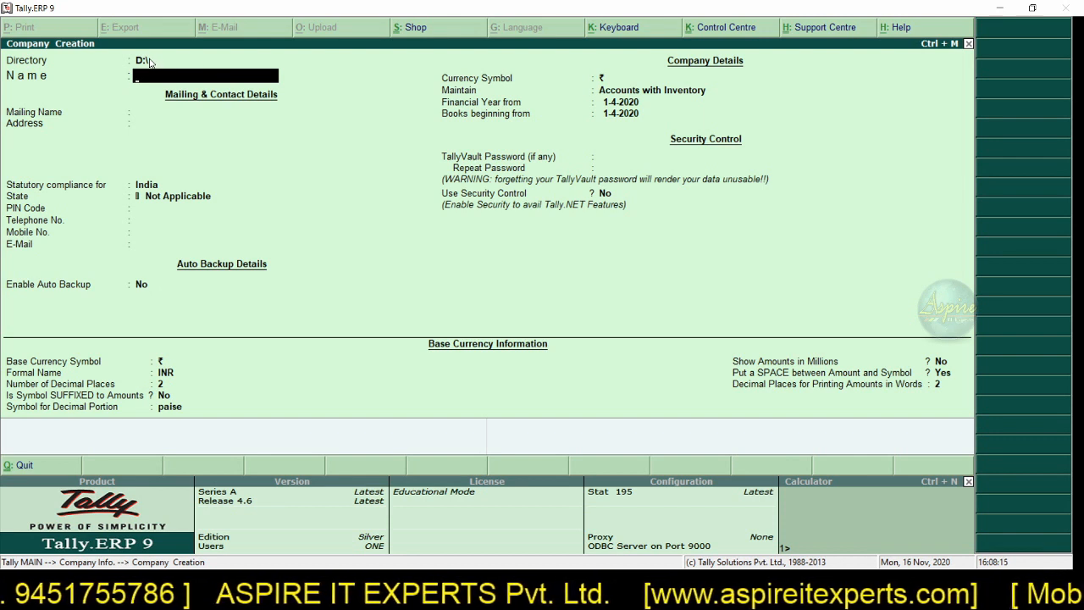
type("ASPIRE")
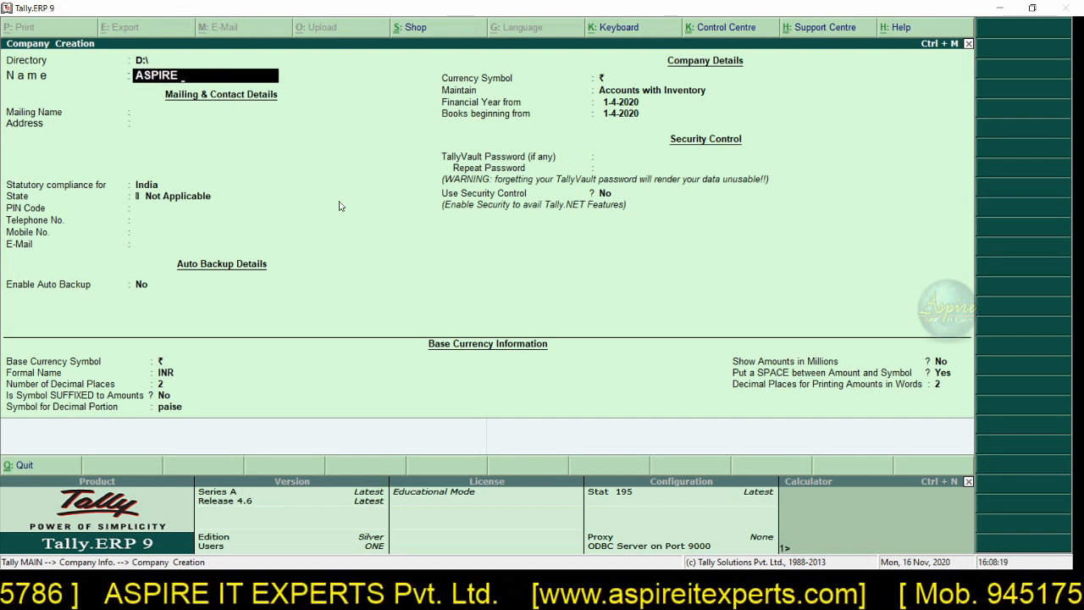
type(" IT EXPER")
key("Return")
key("Return")
key("Return")
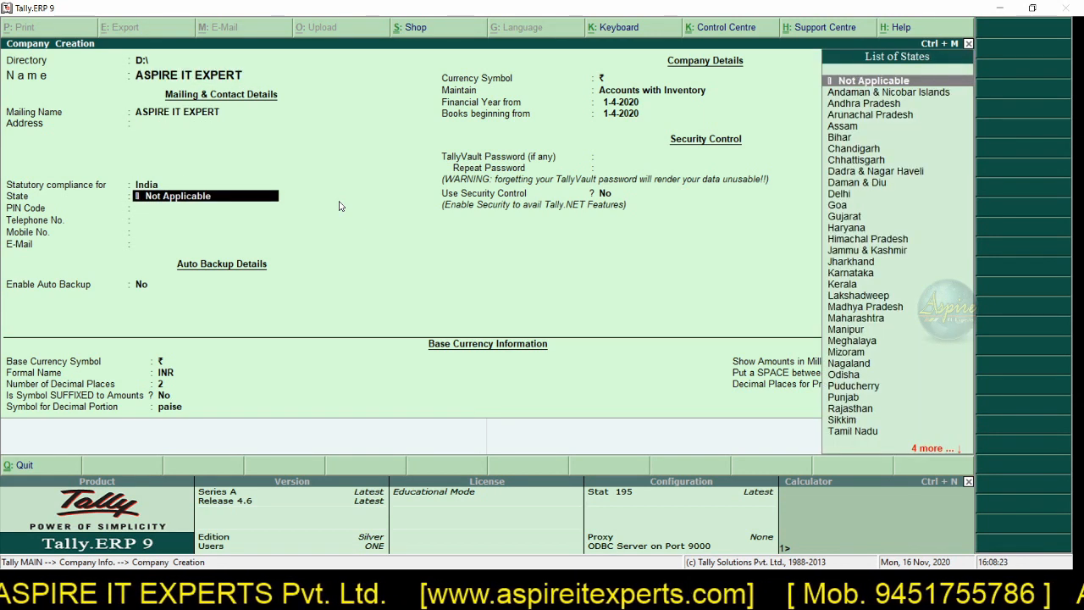
Step: Set the company's state to Uttar Pradesh under India's statutory compliance and keep the defaults for all remaining fields
key("BackSpace")
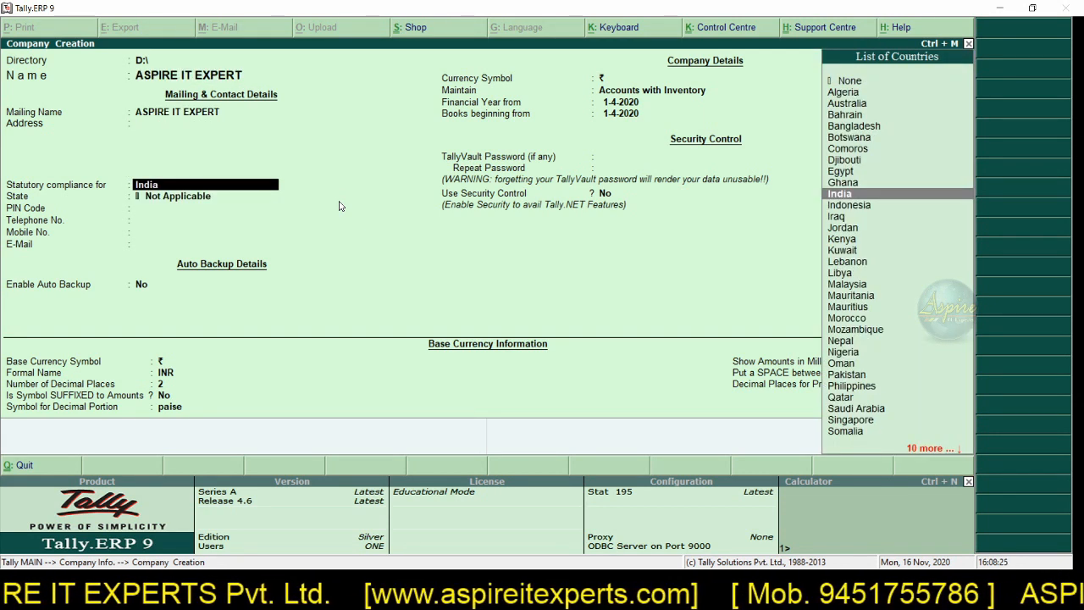
key("Return")
type("U")
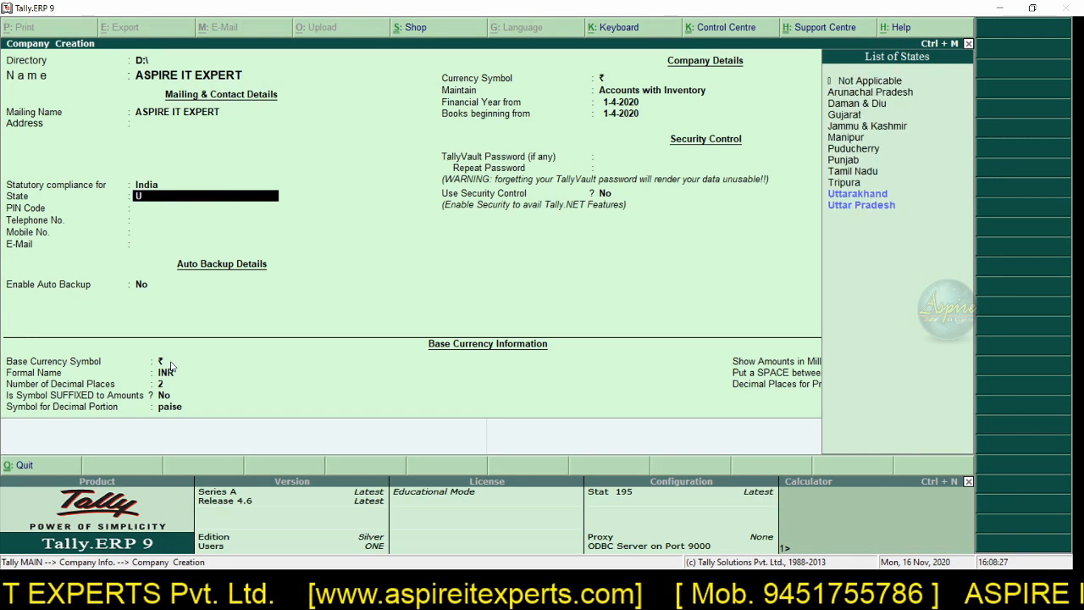
type("T")
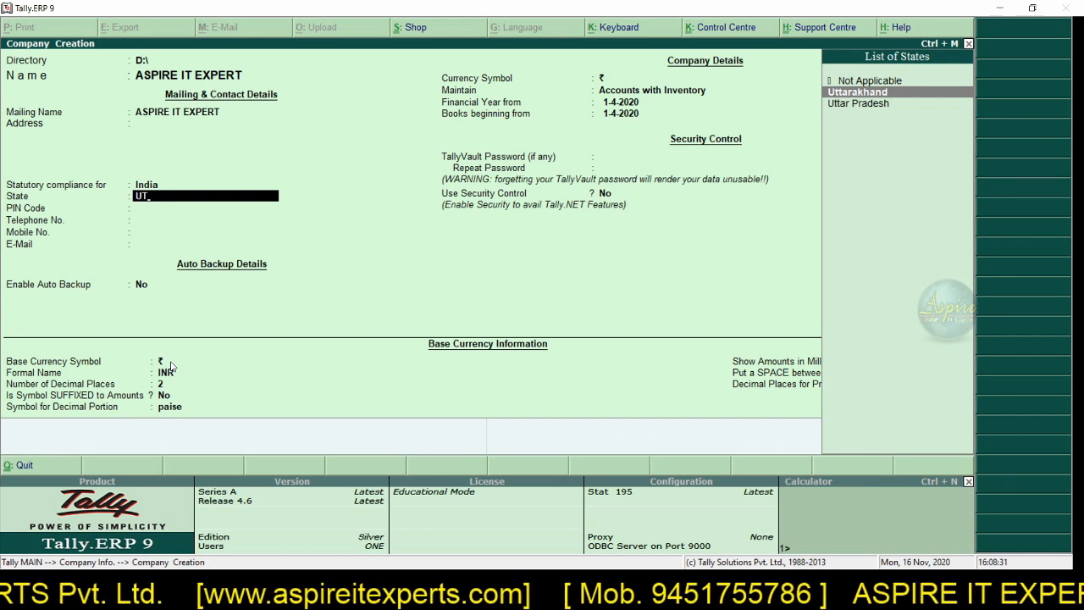
key("Down")
key("Return")
key("Return")
key("Return")
key("Return")
key("Return")
key("Return")
key("Return")
key("Return")
key("Return")
key("Return")
key("Return")
key("Return")
key("Return")
key("Return")
key("Return")
key("Return")
key("Return")
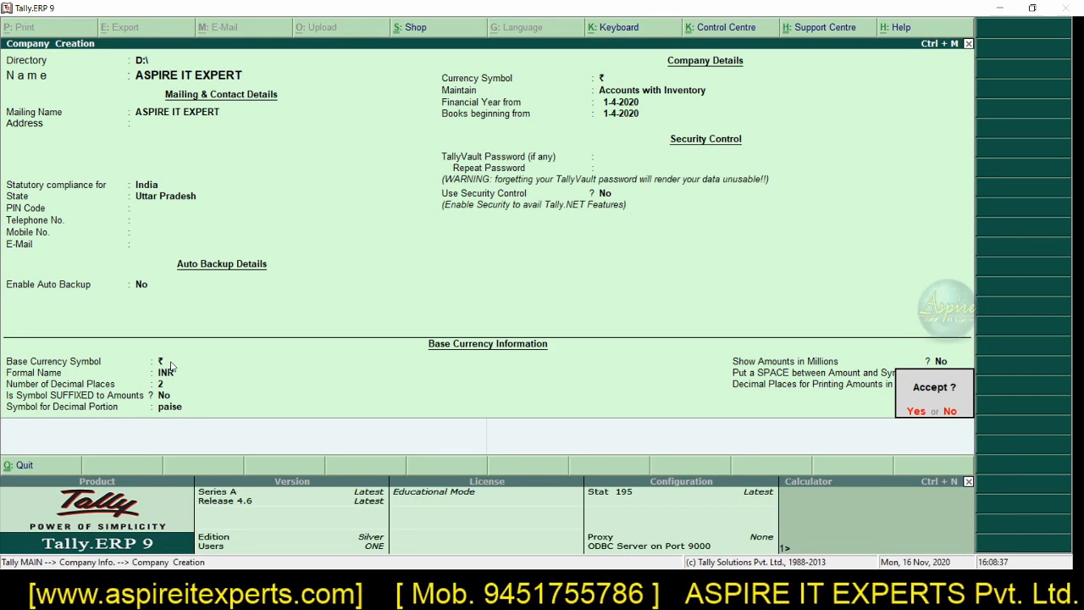
Step: Switch to TallyPrime and set the new company's state to Uttar Pradesh, keeping the mailing name and leaving the address blank
key("alt+Tab")
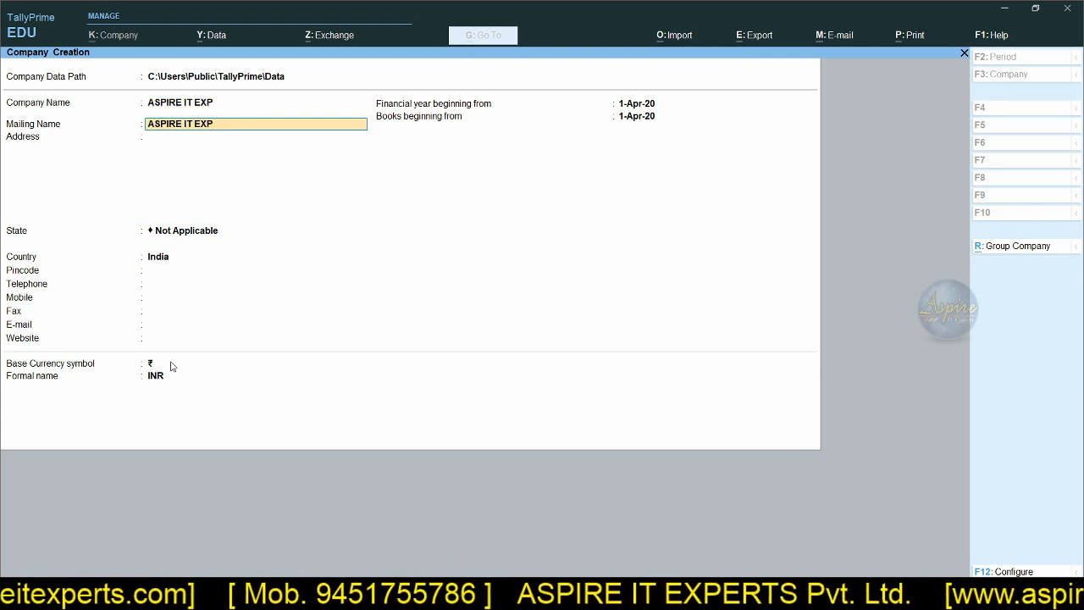
key("Return")
key("Return")
key("Return")
type("UTA")
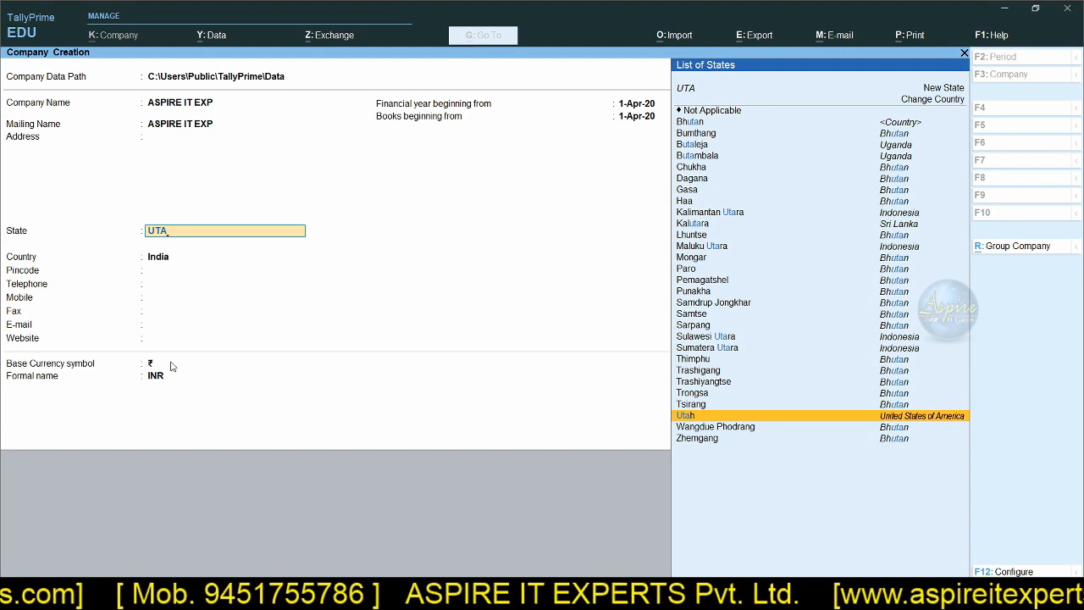
key("BackSpace")
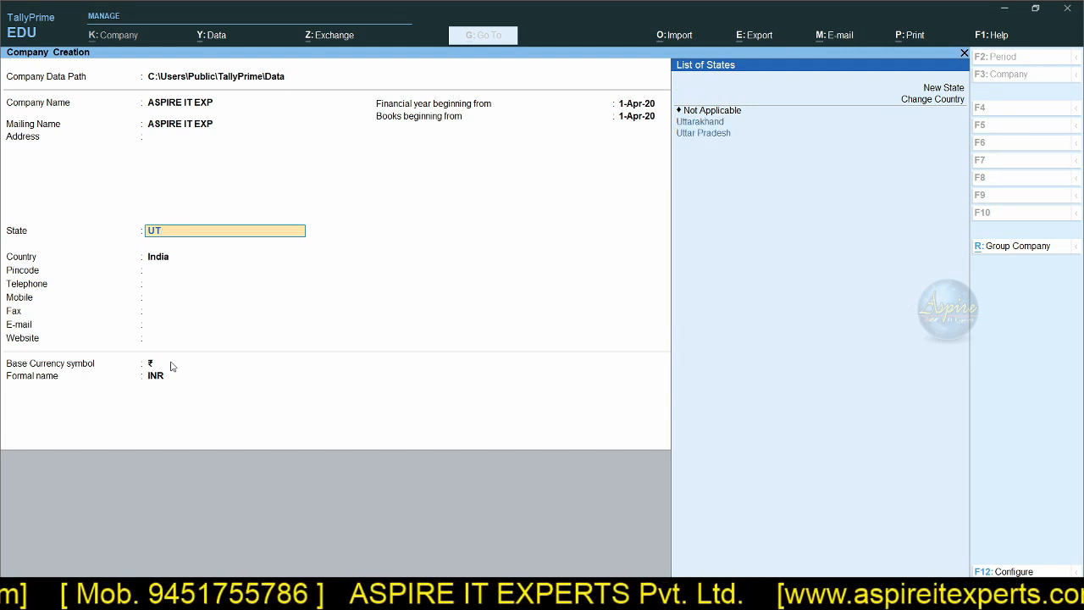
key("Down")
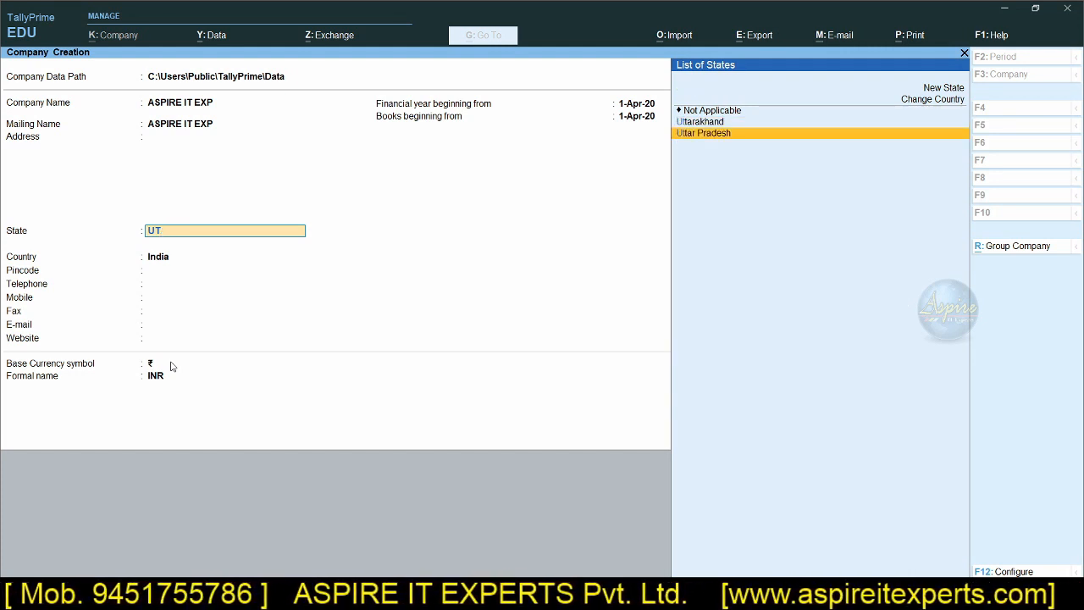
key("Return")
key("Return")
key("Return")
key("Return")
key("Return")
key("Return")
key("Return")
key("Return")
key("Return")
key("Return")
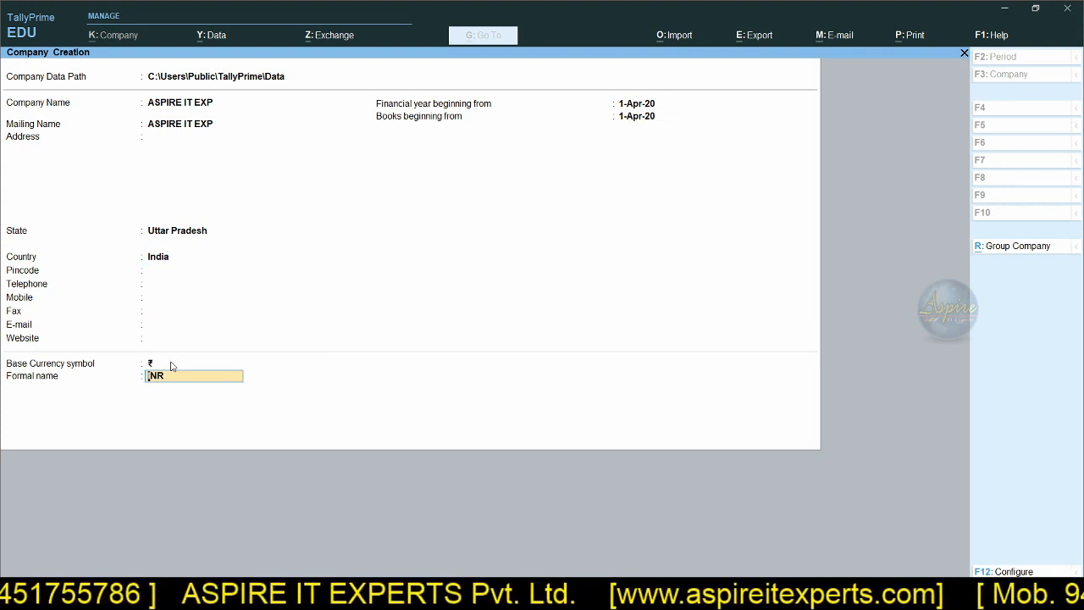
Step: Keep the defaults for the remaining company fields in TallyPrime and accept the company creation in both TallyPrime and Tally.ERP 9
key("Return")
key("Return")
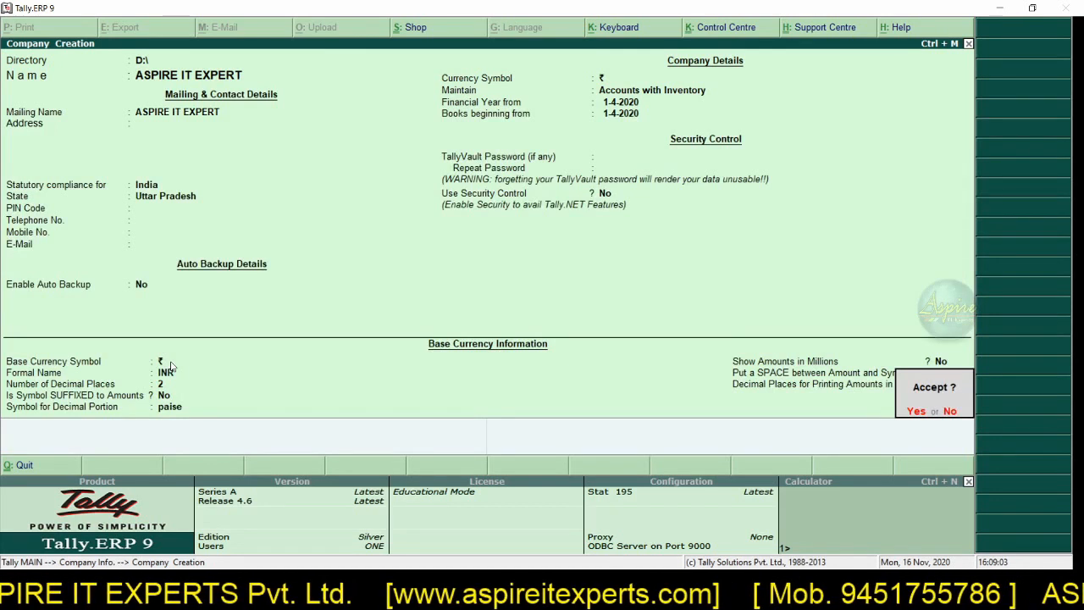
key("Return")
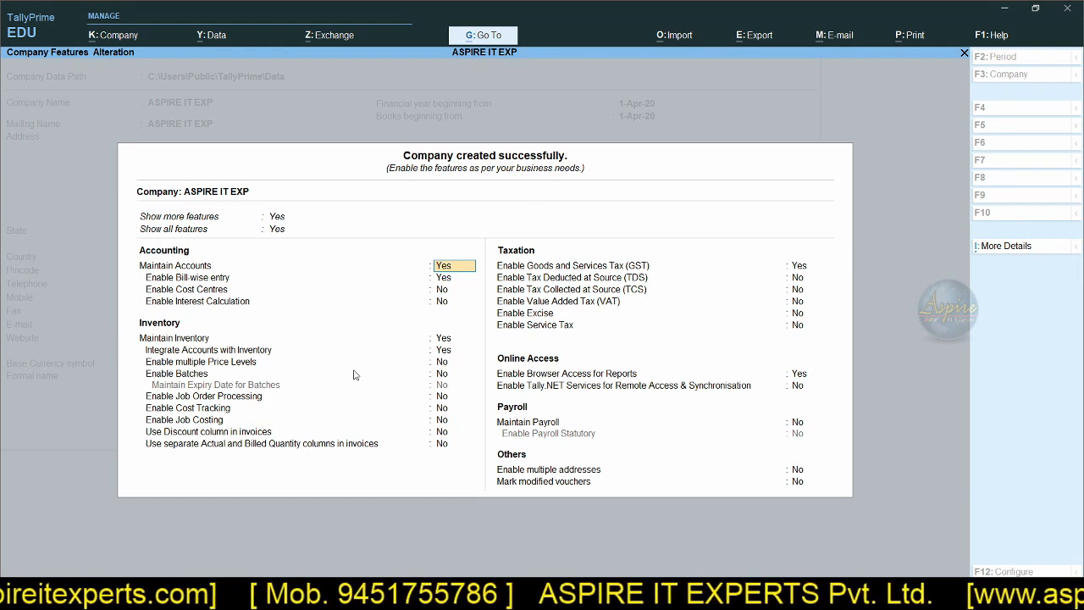
Step: Switch to Tally.ERP 9 and look through the company's Accounting, Inventory, and Statutory & Taxation features
key("alt+Tab")
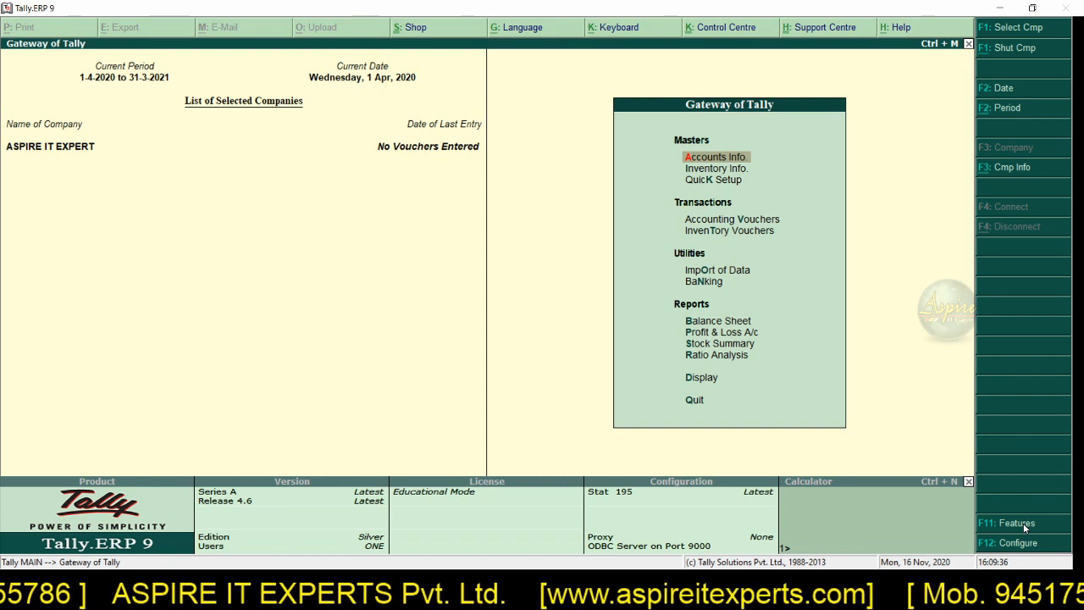
left_click(1016, 523)
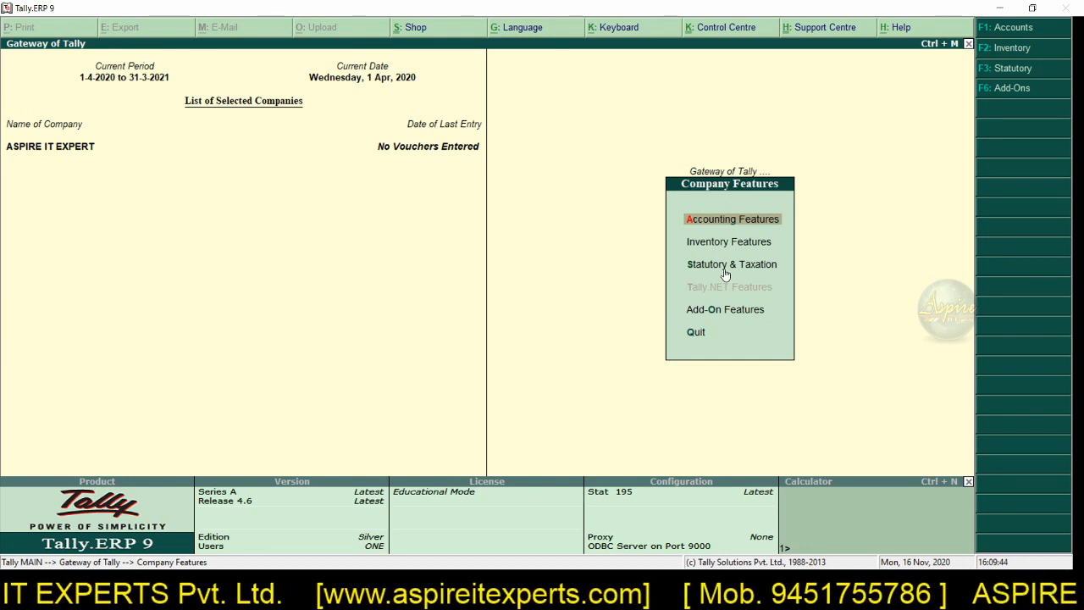
key("Return")
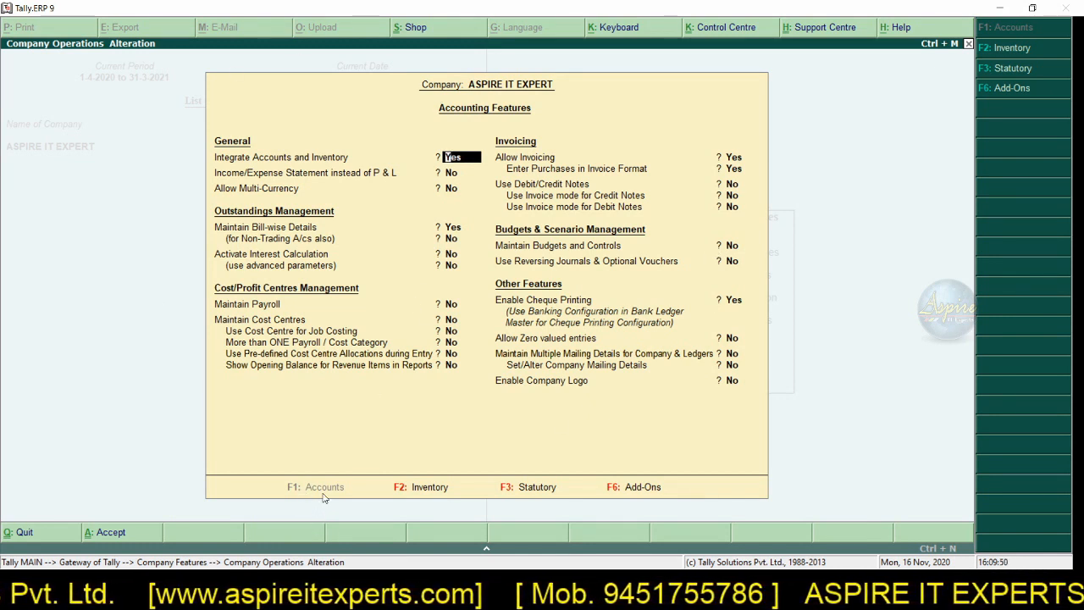
left_click(449, 491)
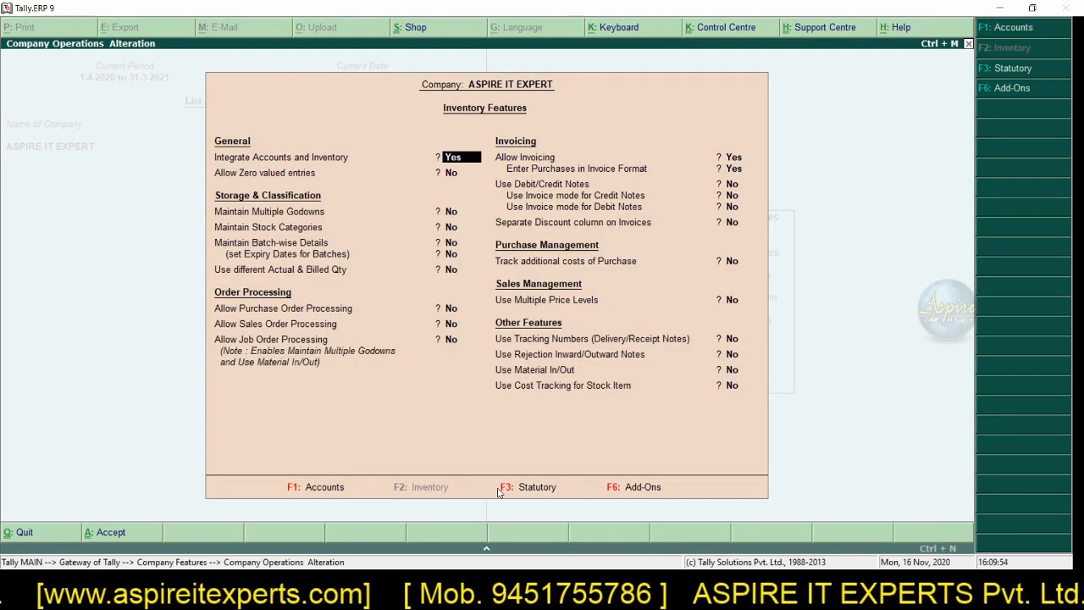
left_click(500, 491)
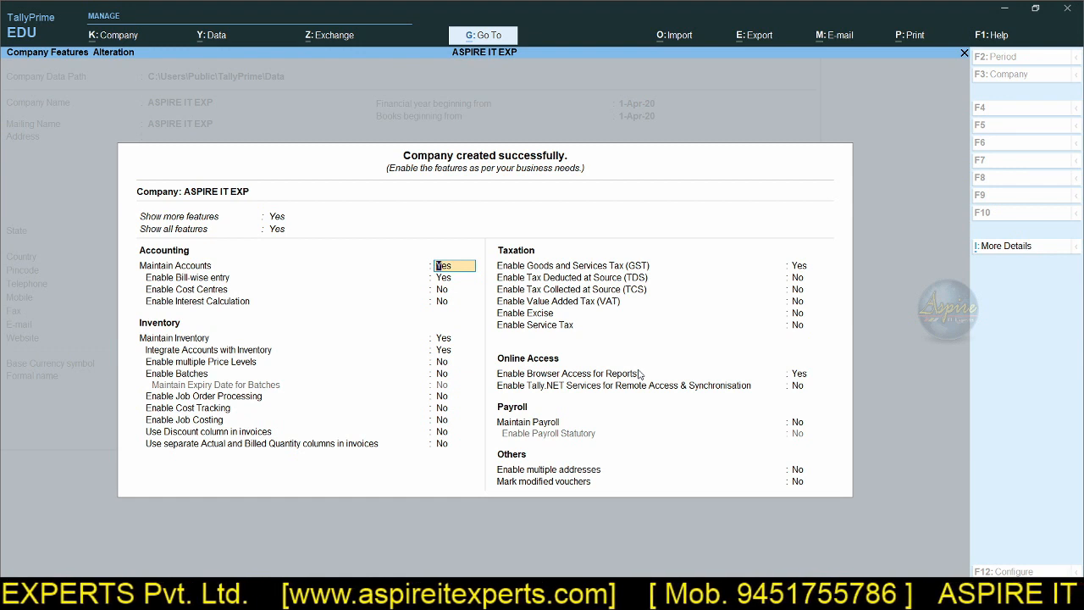
Step: In TallyPrime, keep the default accounting and inventory features and quit the GST details without saving changes
key("Return")
key("Return")
key("Return")
key("Return")
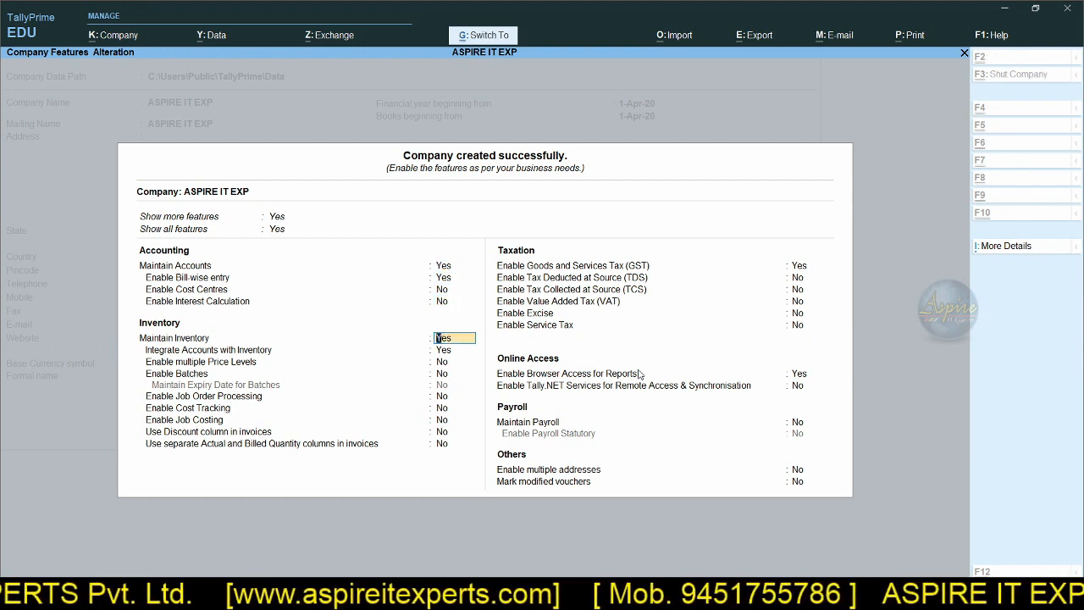
key("Return")
key("Return")
key("Return")
key("Return")
key("Return")
key("Return")
key("Return")
key("Return")
key("Return")
key("Return")
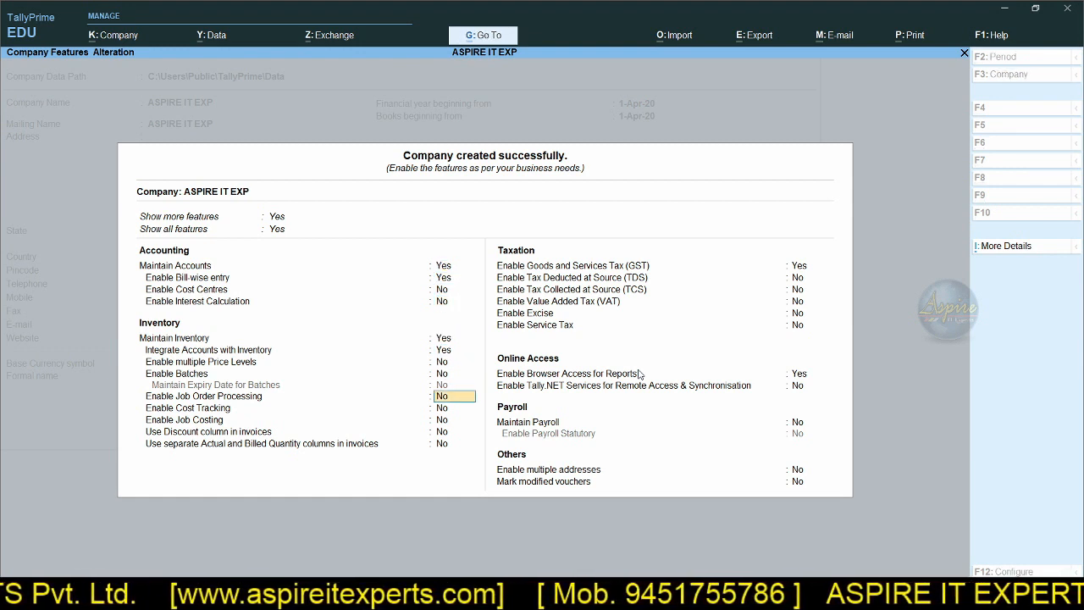
key("Return")
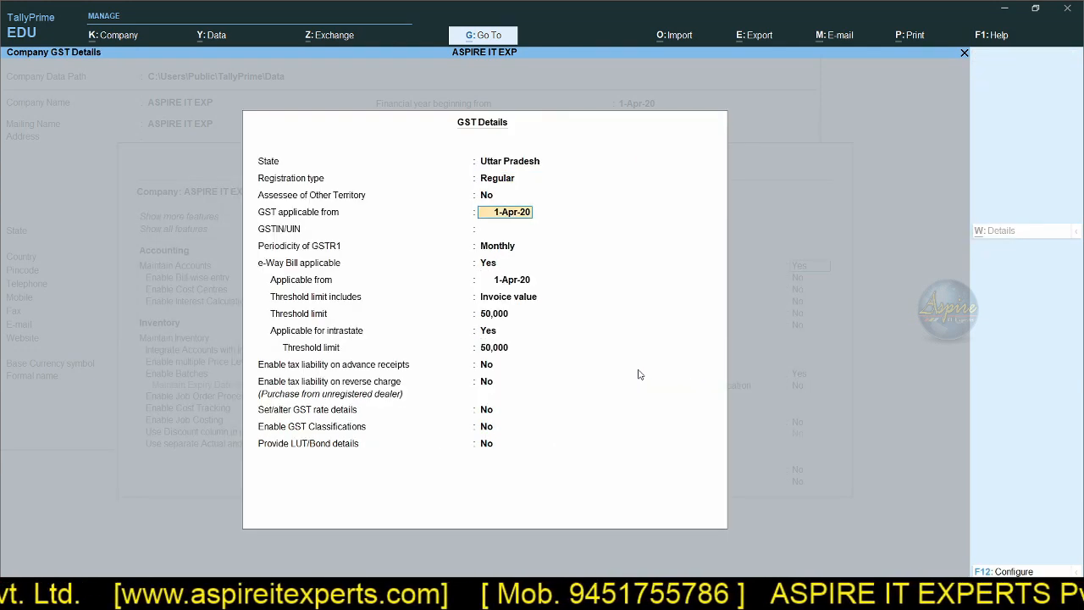
key("BackSpace")
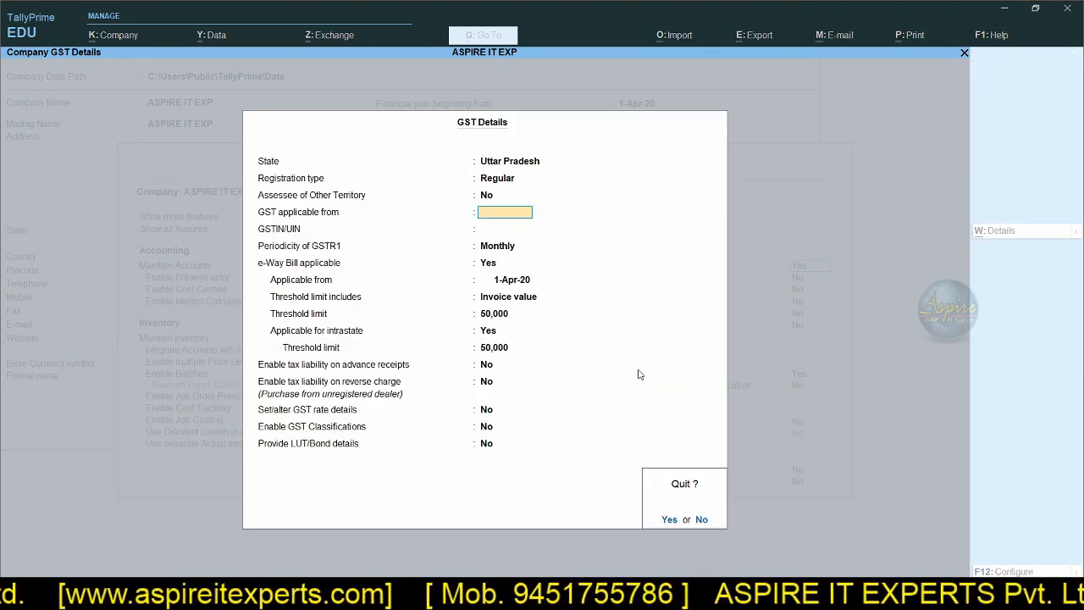
key("Escape")
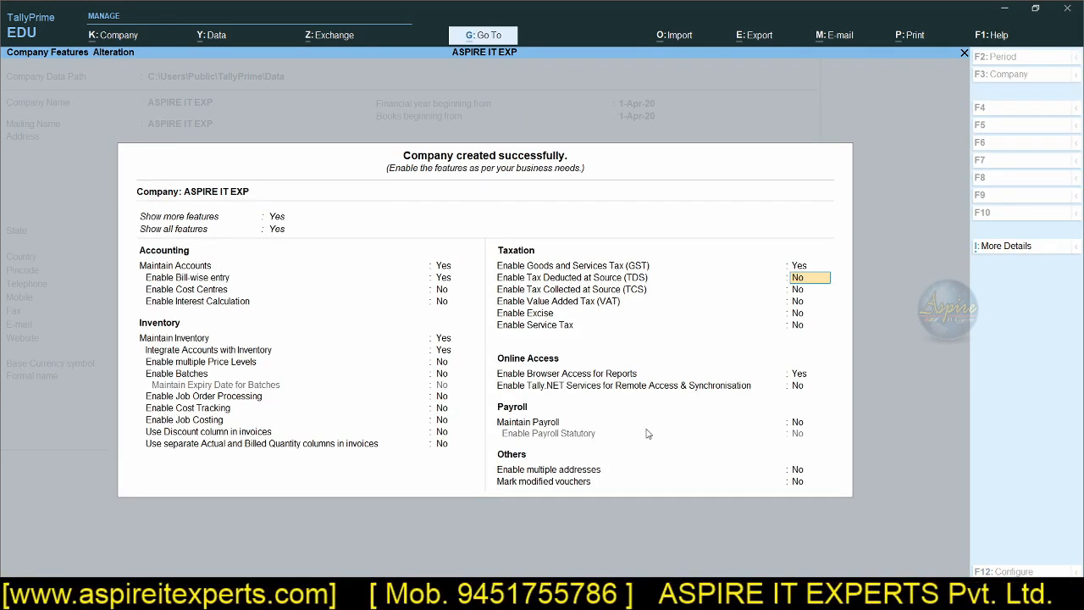
Step: Go to the Maintain Payroll option and complete the remaining TallyPrime company features
left_click(798, 425)
key("Return")
key("Return")
key("Return")
key("Return")
key("Return")
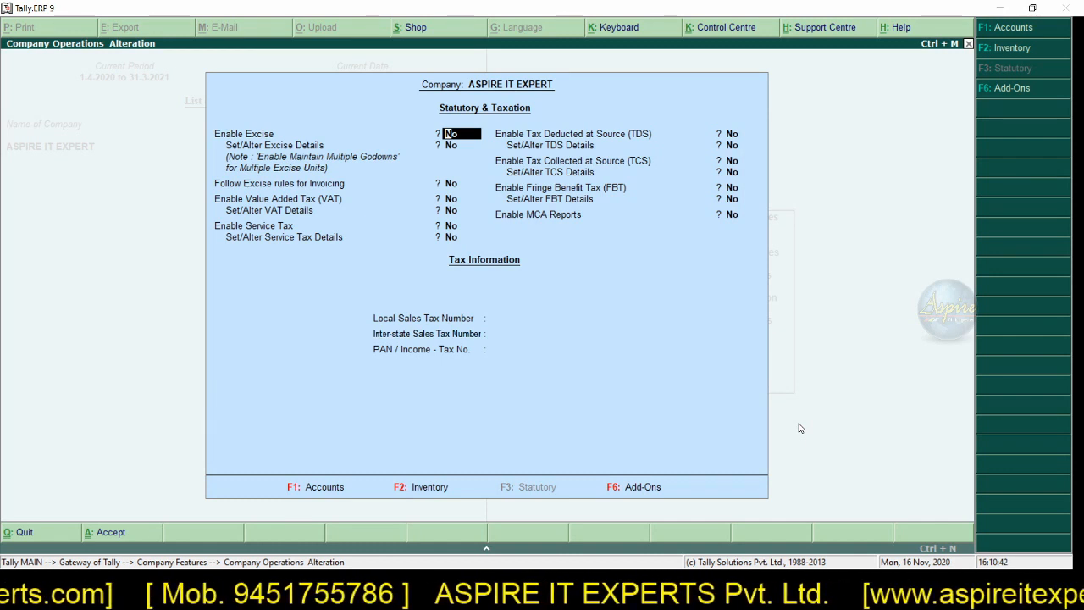
Step: In Tally.ERP 9's Accounting Features, set Maintain Payroll to Yes, save, and return to the Gateway of Tally
key("F1")
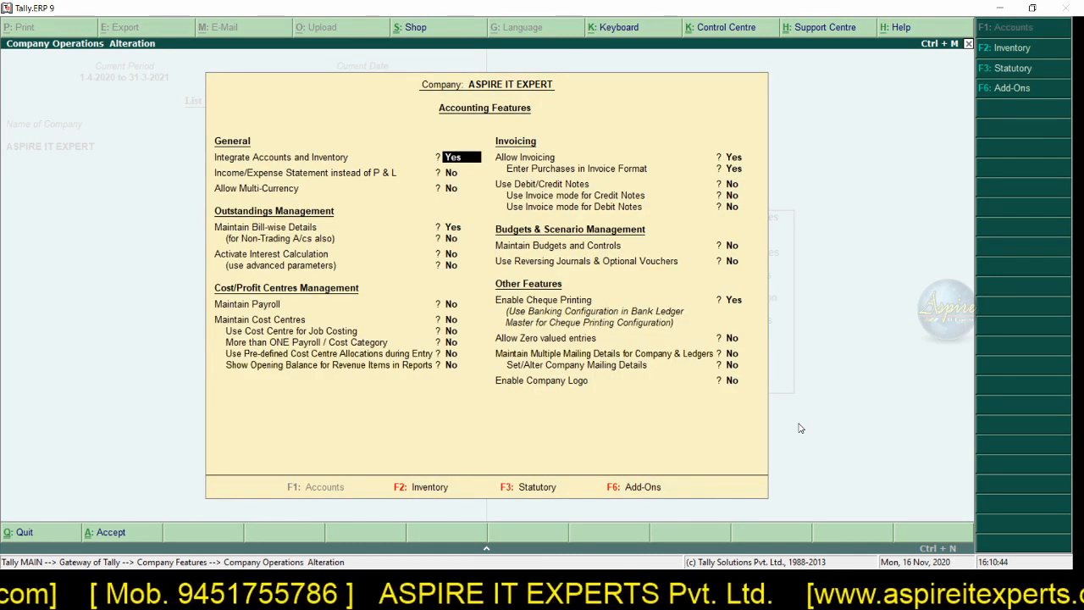
key("Down")
key("Down")
key("Down")
key("Down")
key("Down")
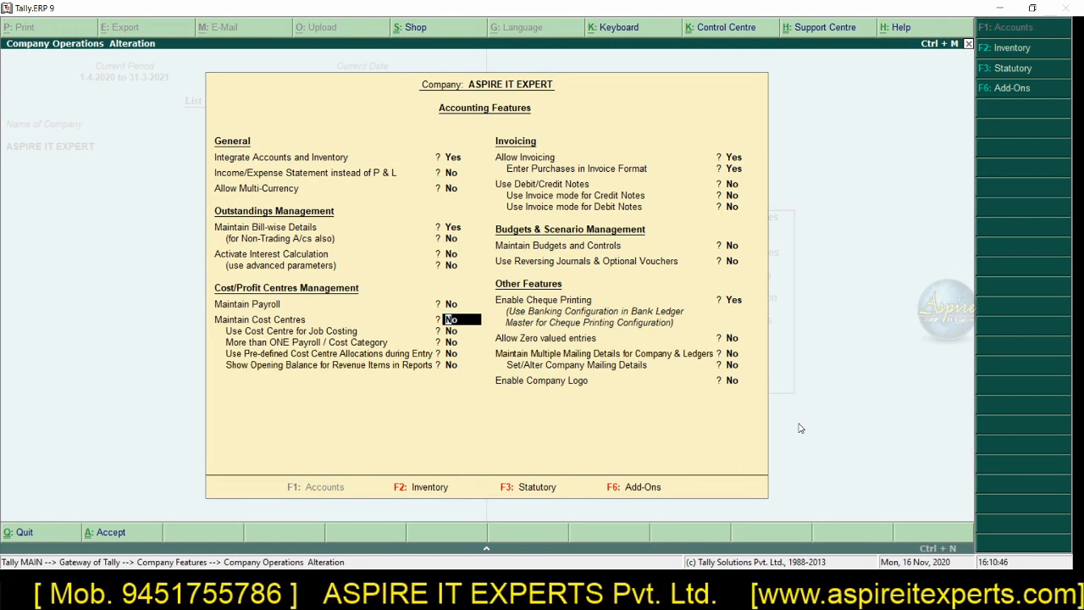
key("Up")
type("Y")
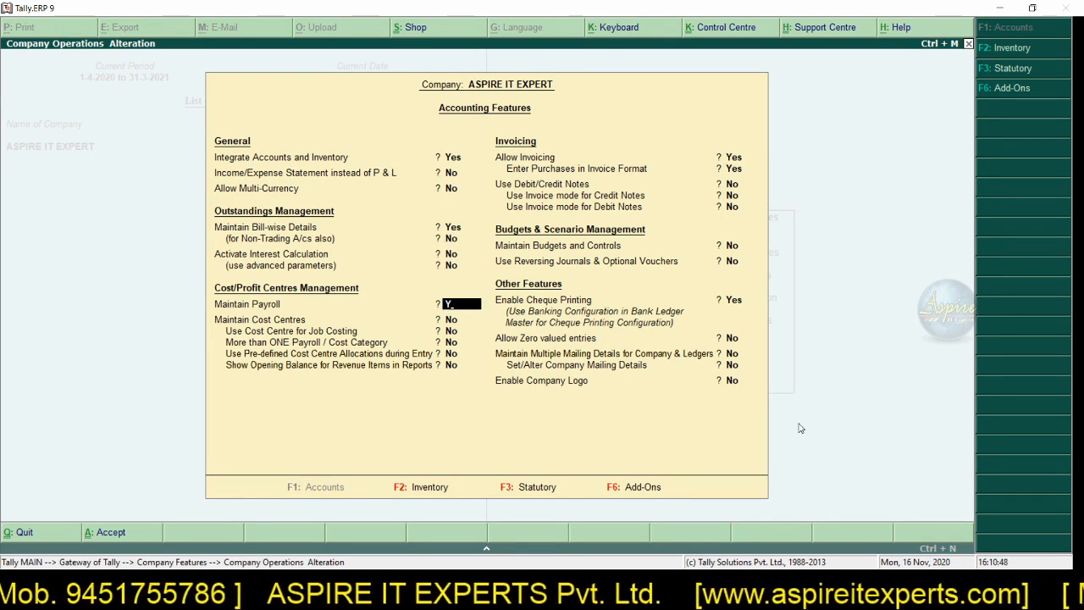
key("ctrl+a")
key("Escape")
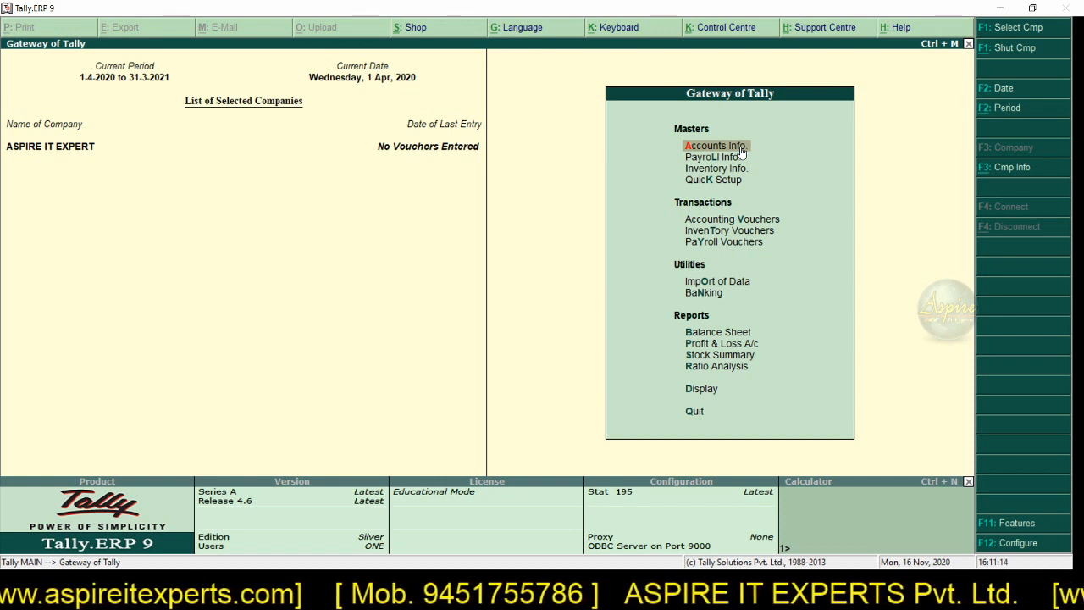
Step: Look at the Payroll and Inventory entries among the Gateway masters, briefly viewing the Inventory Info options
key("Down")
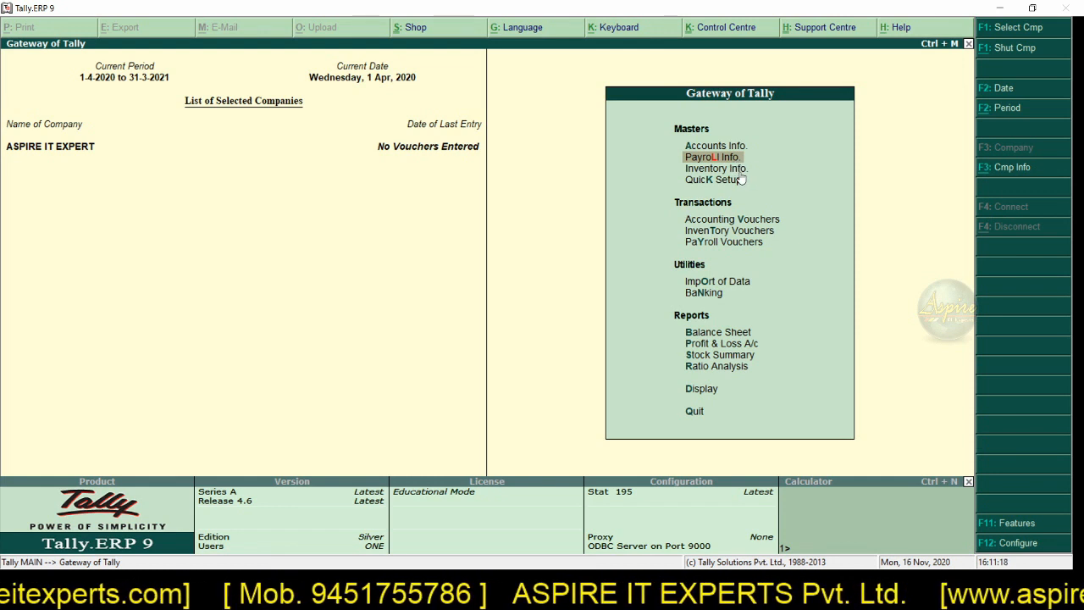
key("Down")
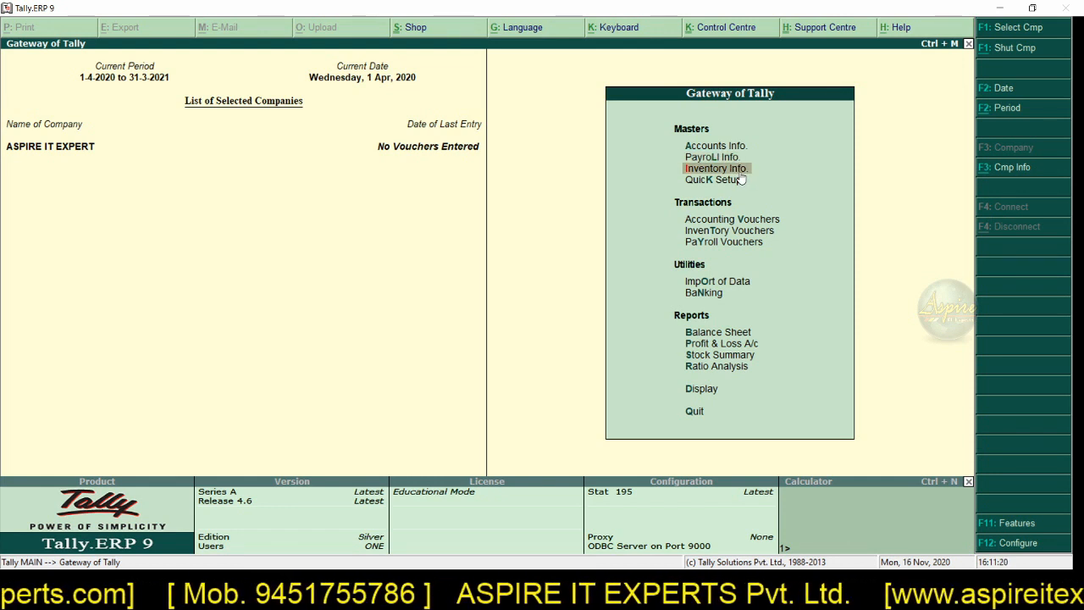
left_click(739, 173)
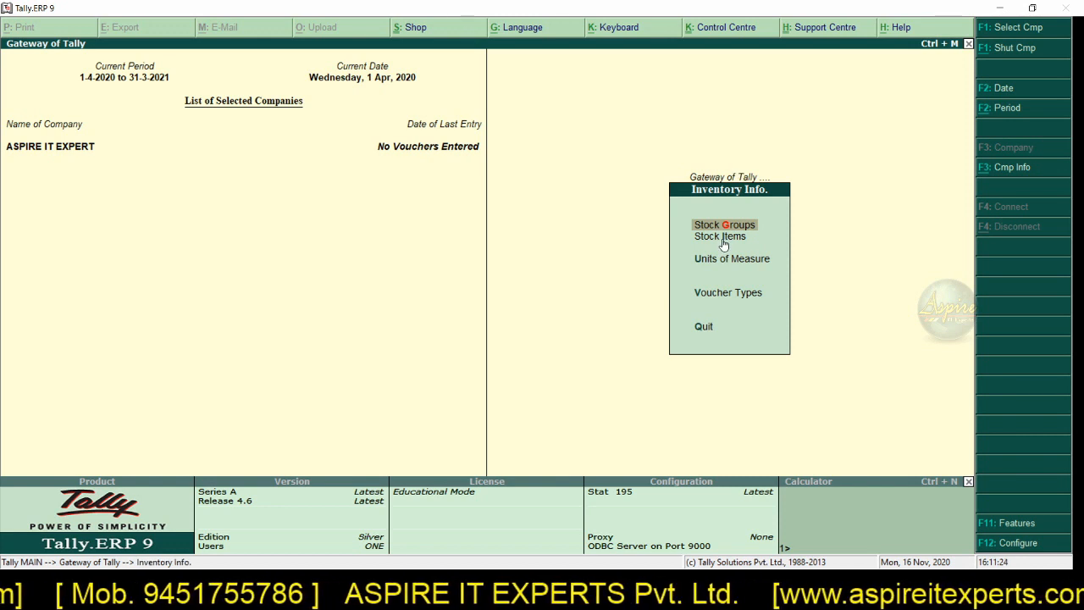
key("Escape")
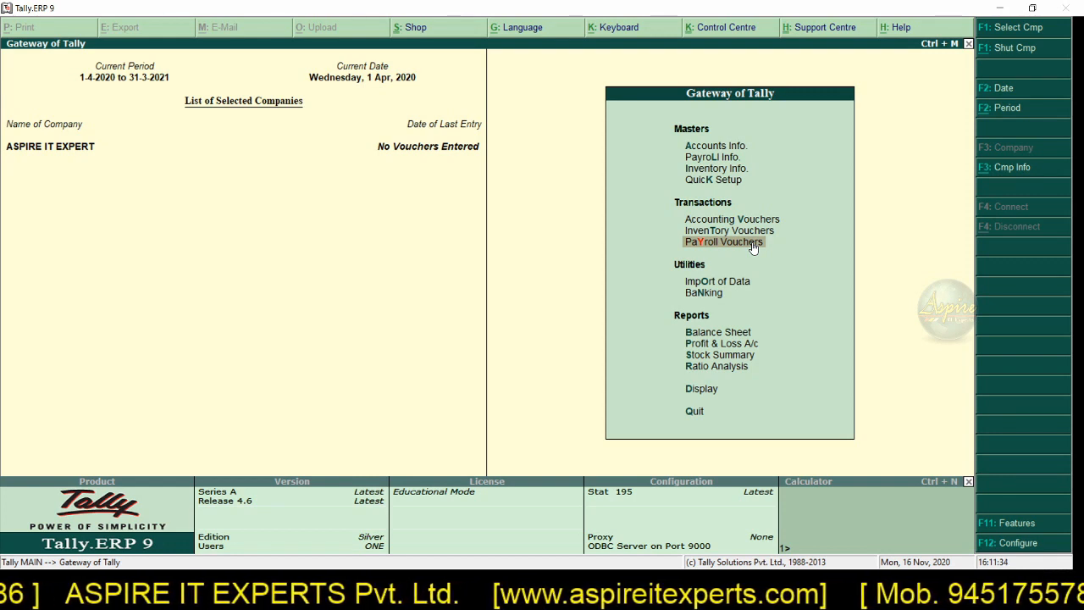
Step: View the Accounts Info options and its ledger creation choices, and return to the Gateway of Tally
left_click(739, 151)
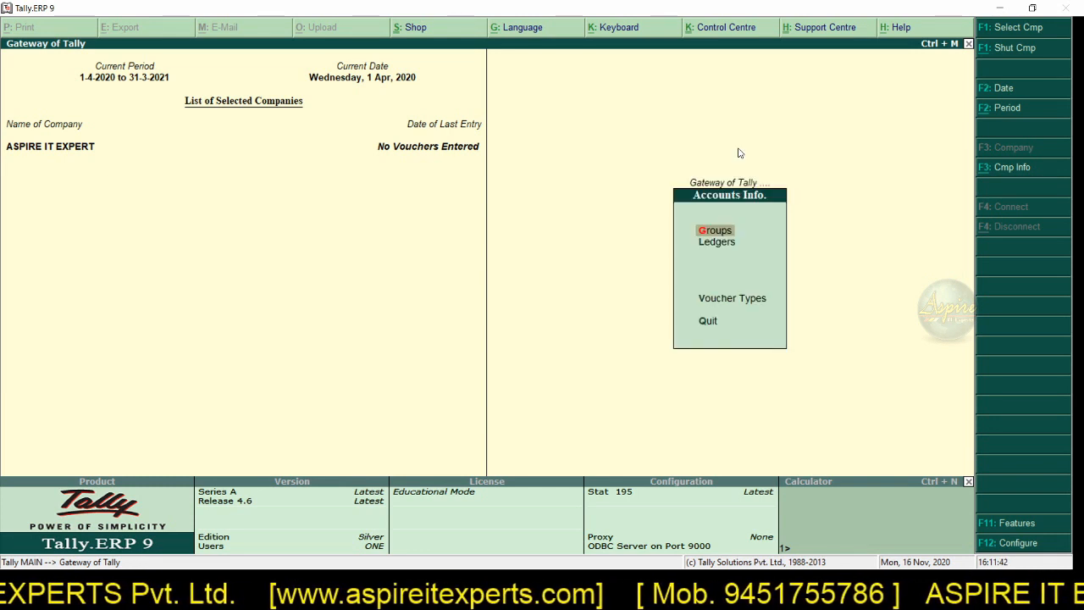
key("Down")
key("Return")
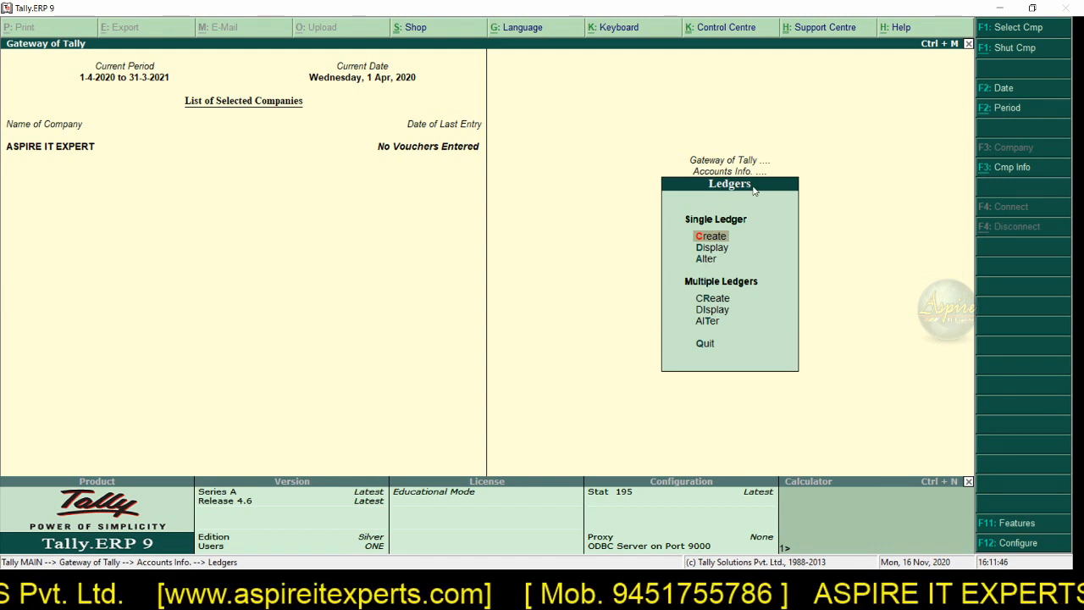
key("Escape")
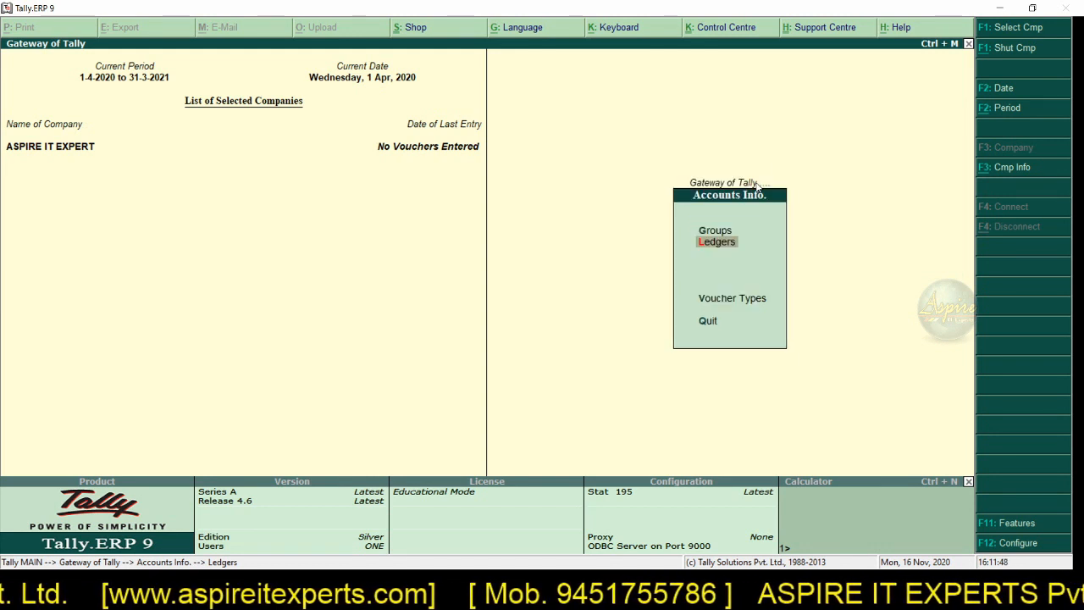
key("Escape")
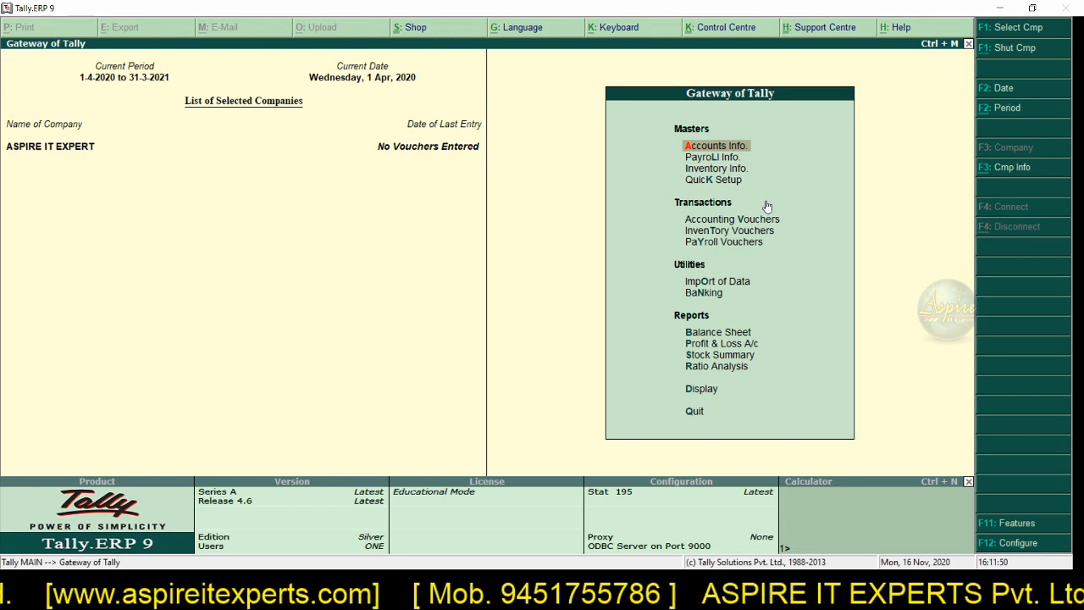
Step: Examine the stock group, stock item and unit options under Inventory Info, and open the Payroll Info options
key("Down")
key("Down")
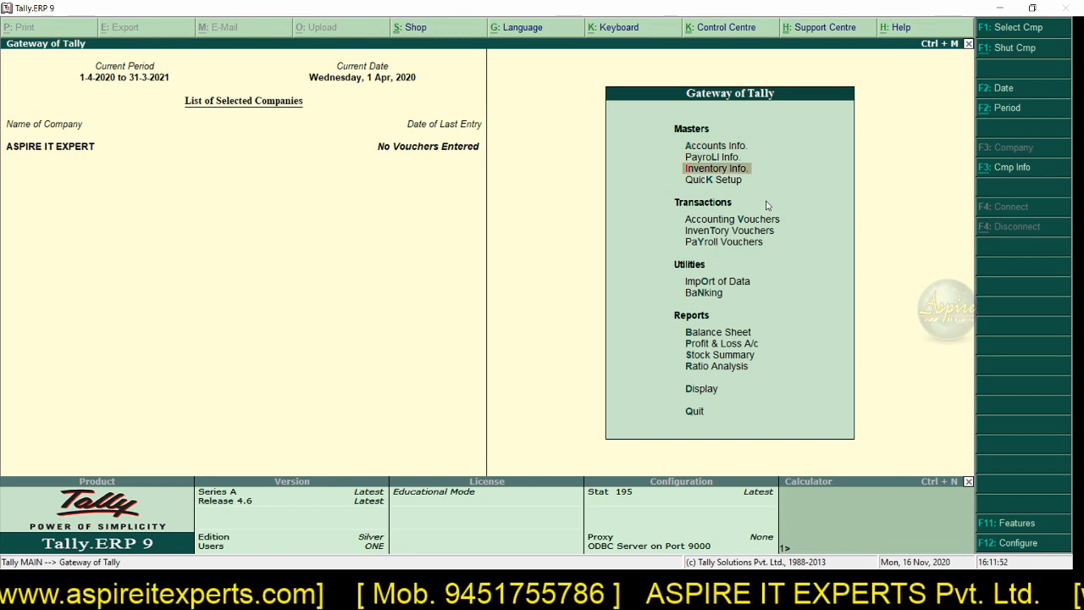
key("Return")
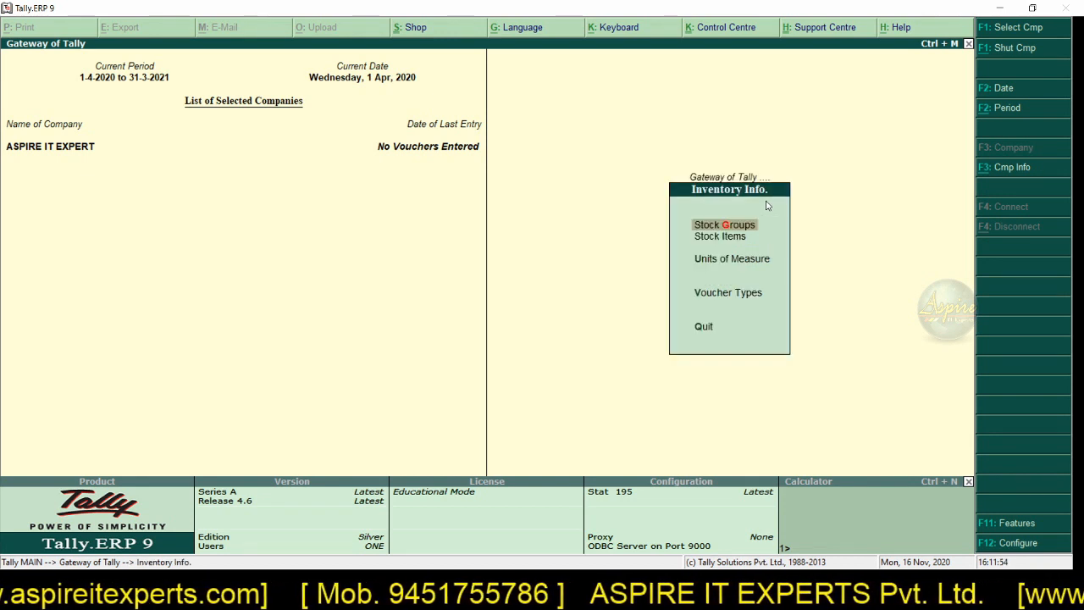
key("Down")
key("Down")
key("Down")
key("Down")
key("Up")
key("Up")
key("Up")
key("Up")
key("Up")
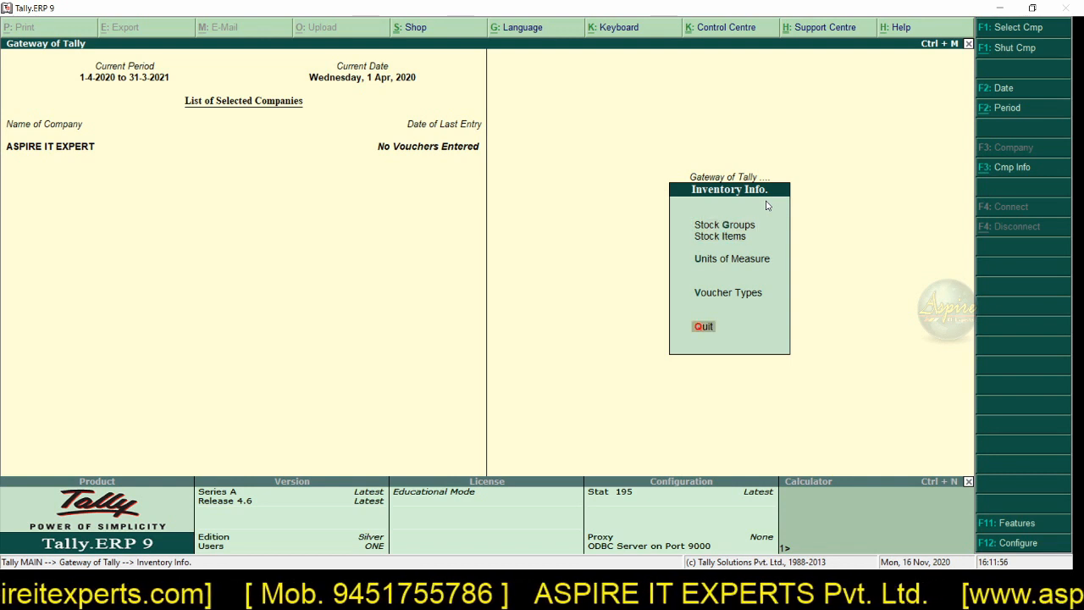
key("Return")
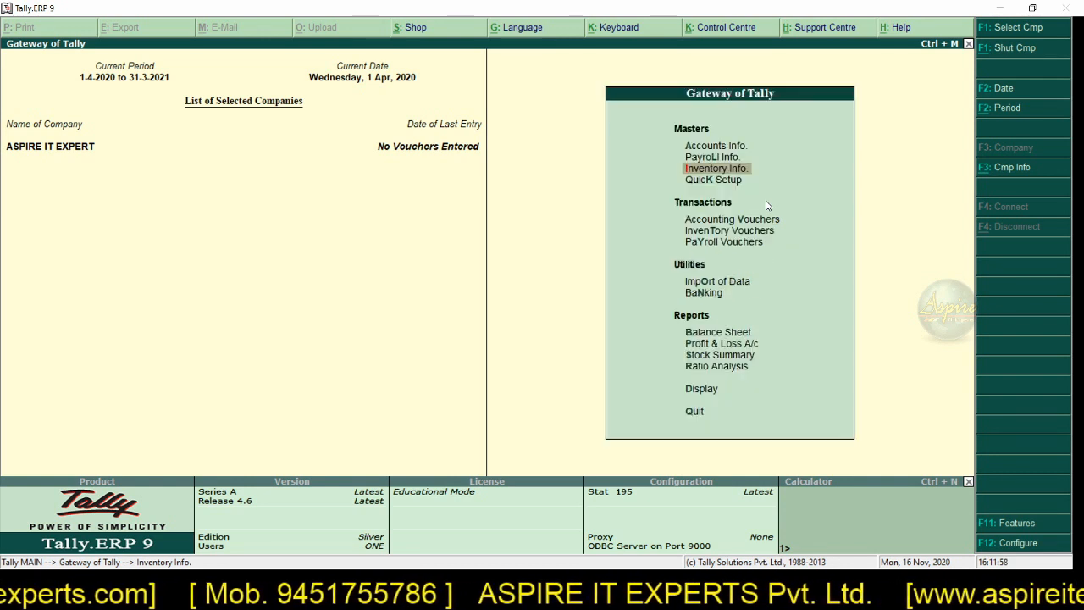
key("Up")
key("Return")
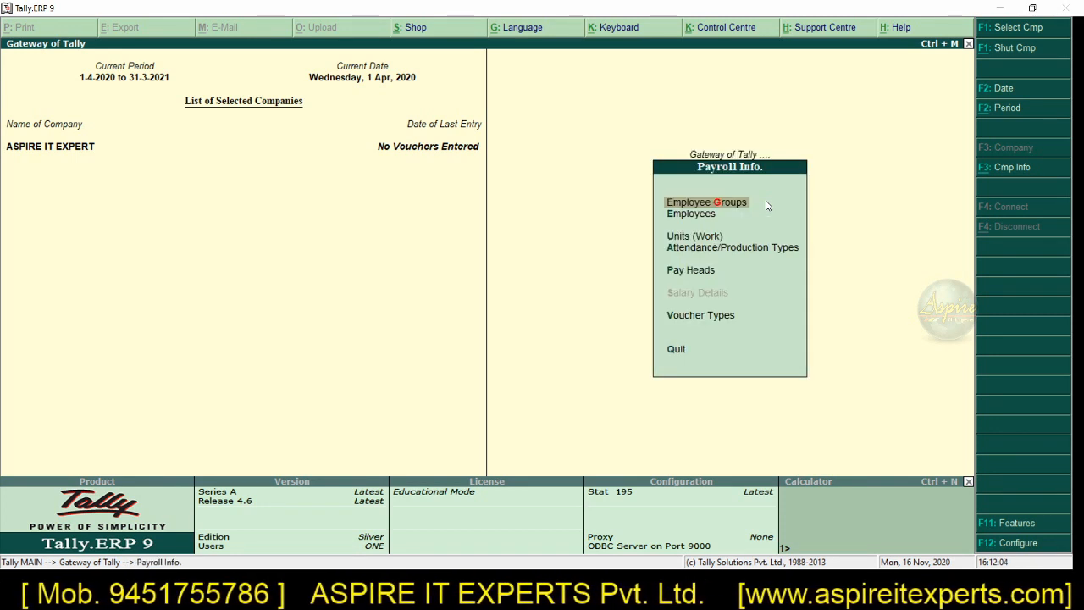
Step: Leave Tally.ERP 9's Payroll Info options, switch to TallyPrime and examine the accounting, inventory, payroll and statutory masters available for creation
key("Escape")
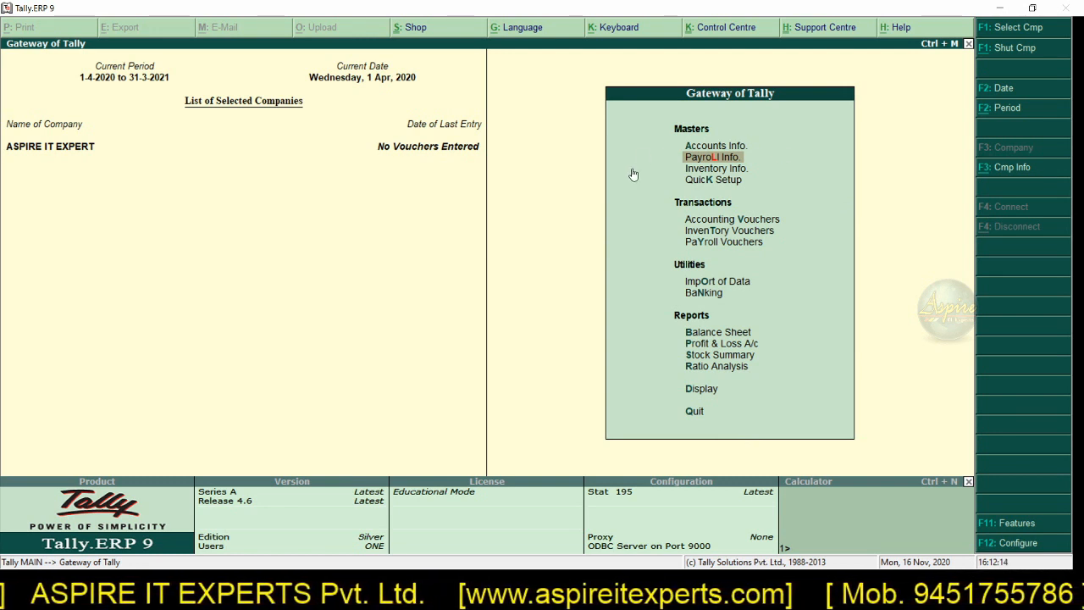
left_click(717, 151)
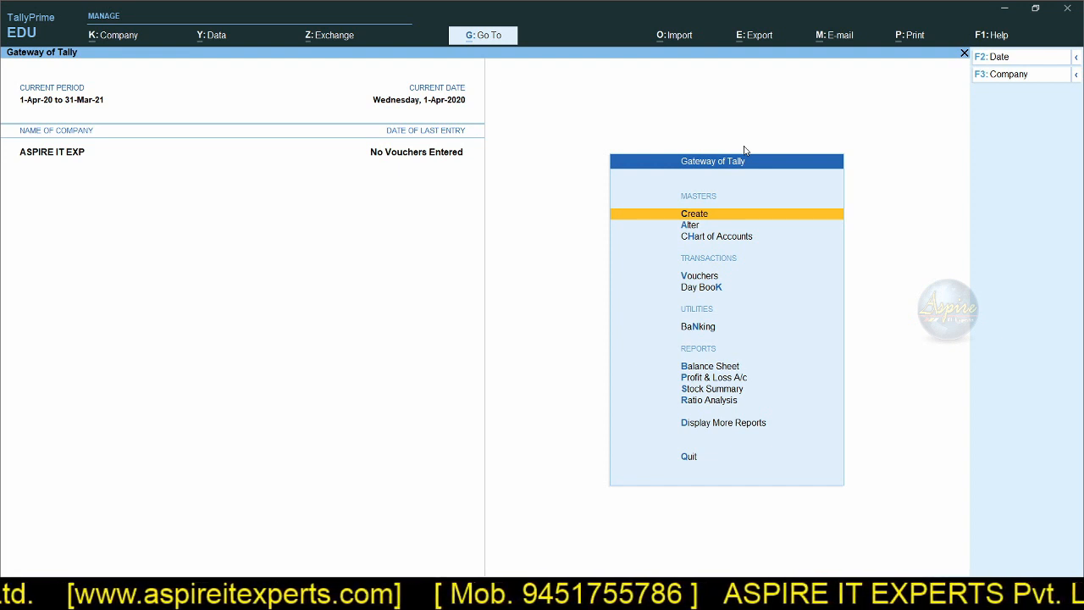
left_click(708, 219)
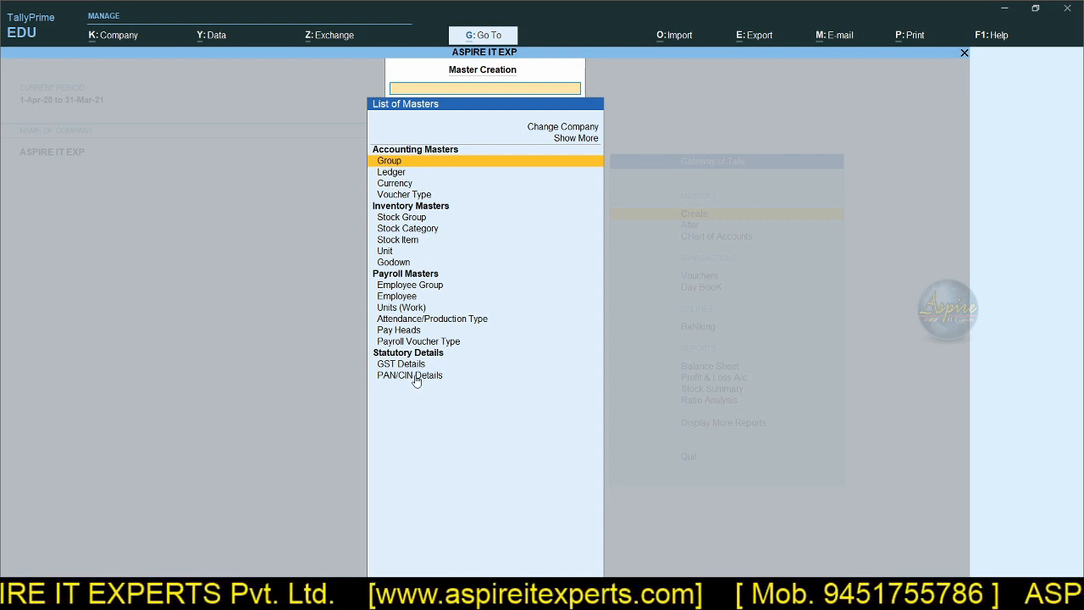
key("Escape")
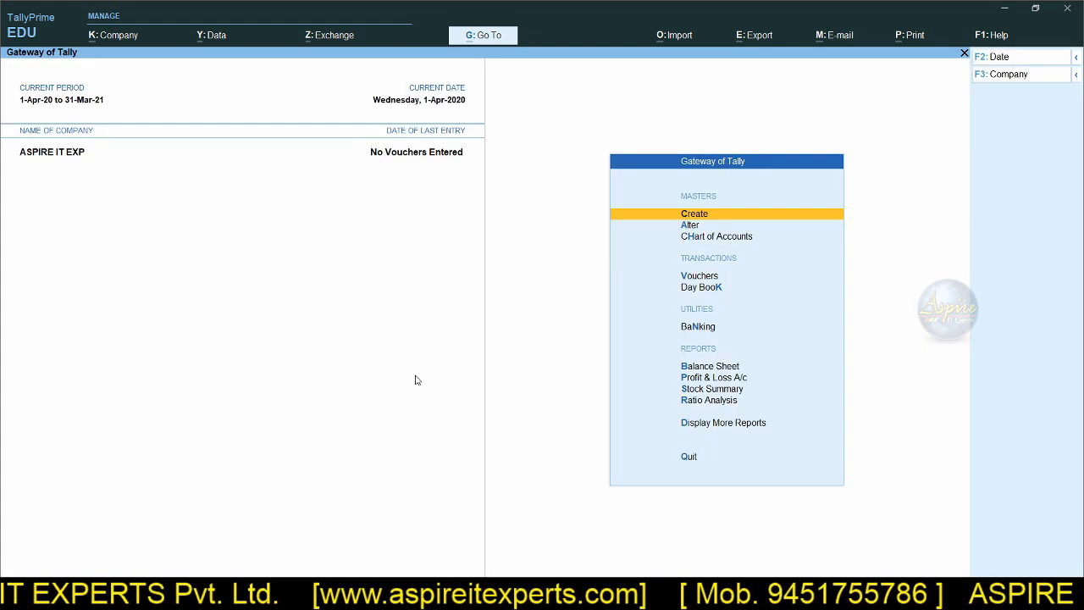
Step: Create a ledger named ANS under Capital Account and return to the Gateway of Tally
left_click(721, 219)
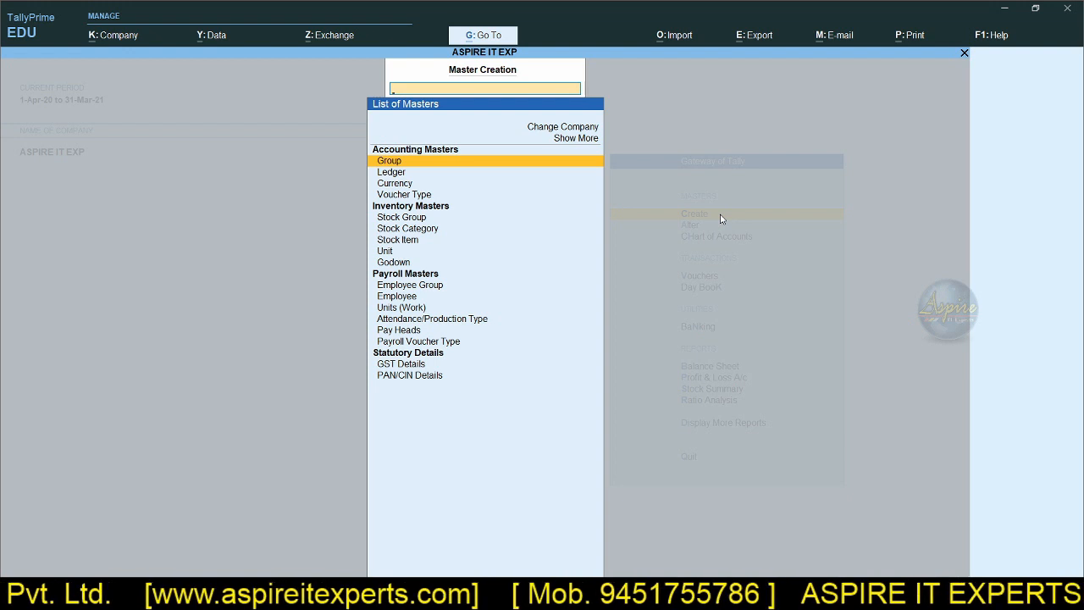
key("Down")
key("Return")
type("ANS")
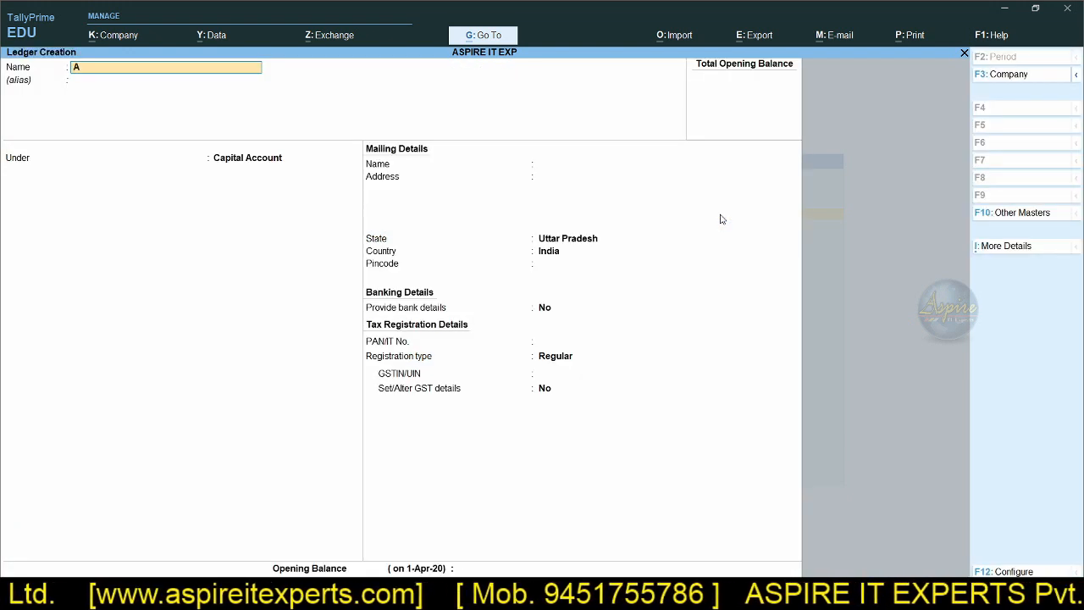
key("Return")
key("Return")
key("ctrl+a")
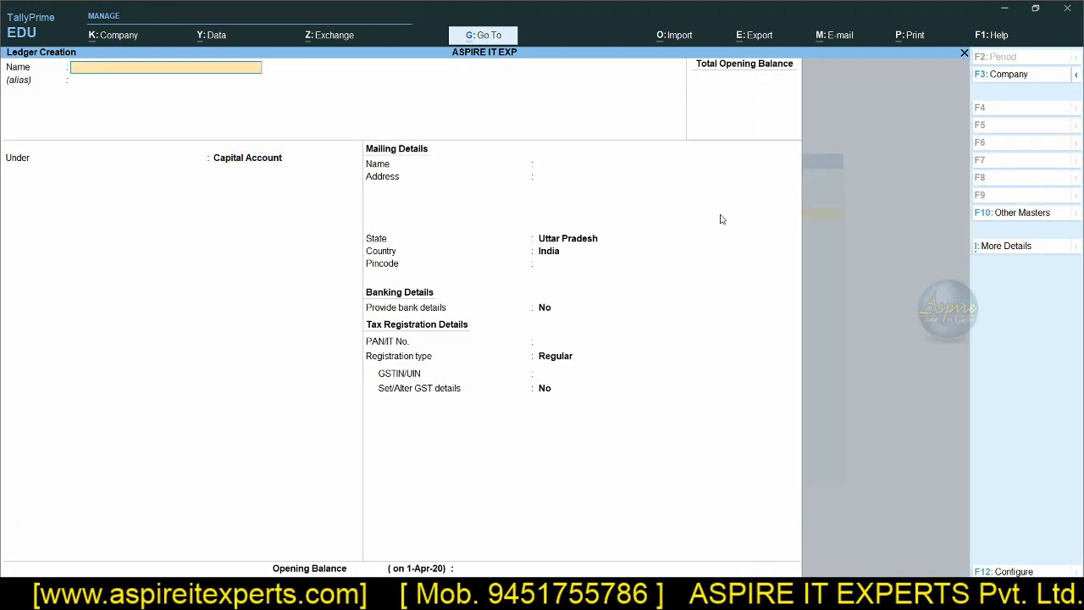
key("Escape")
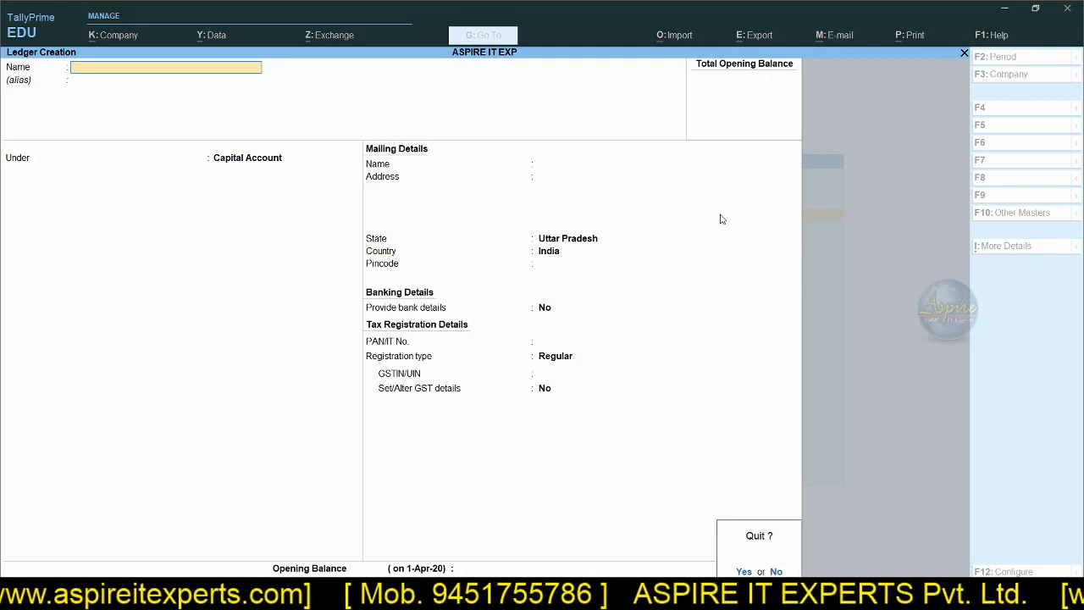
key("Return")
key("Escape")
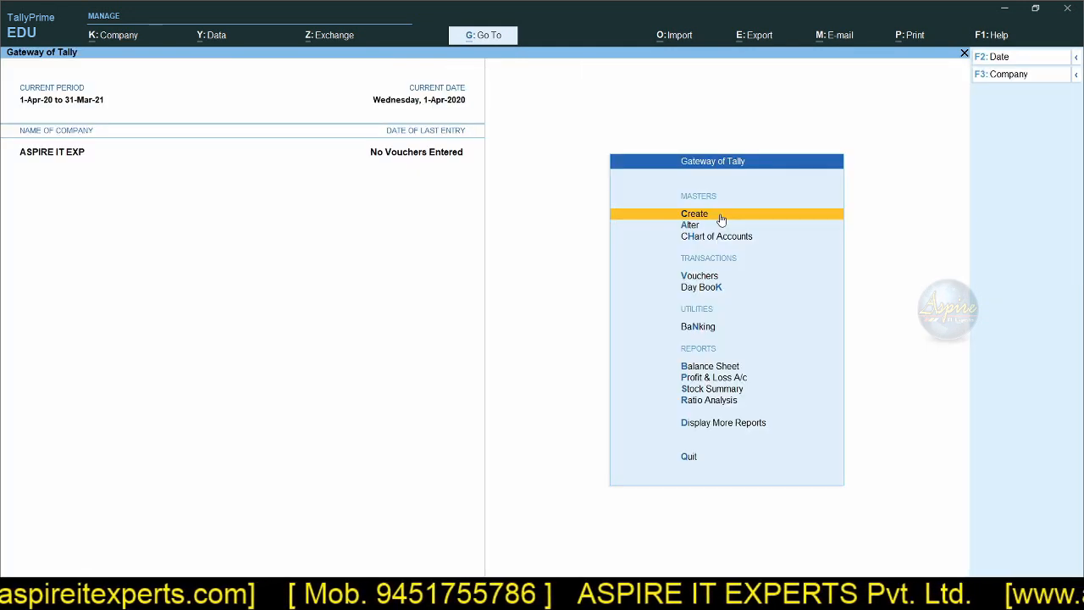
Step: View the masters available for alteration, open the ANS ledger to look through its fields, and return to the Gateway of Tally
key("Down")
key("Return")
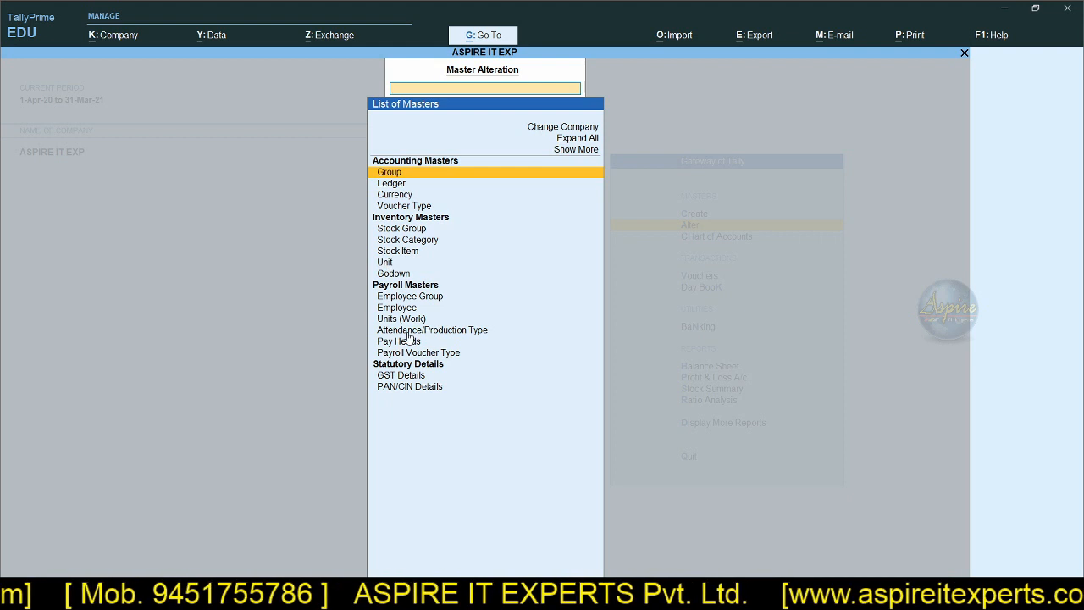
key("Down")
key("Return")
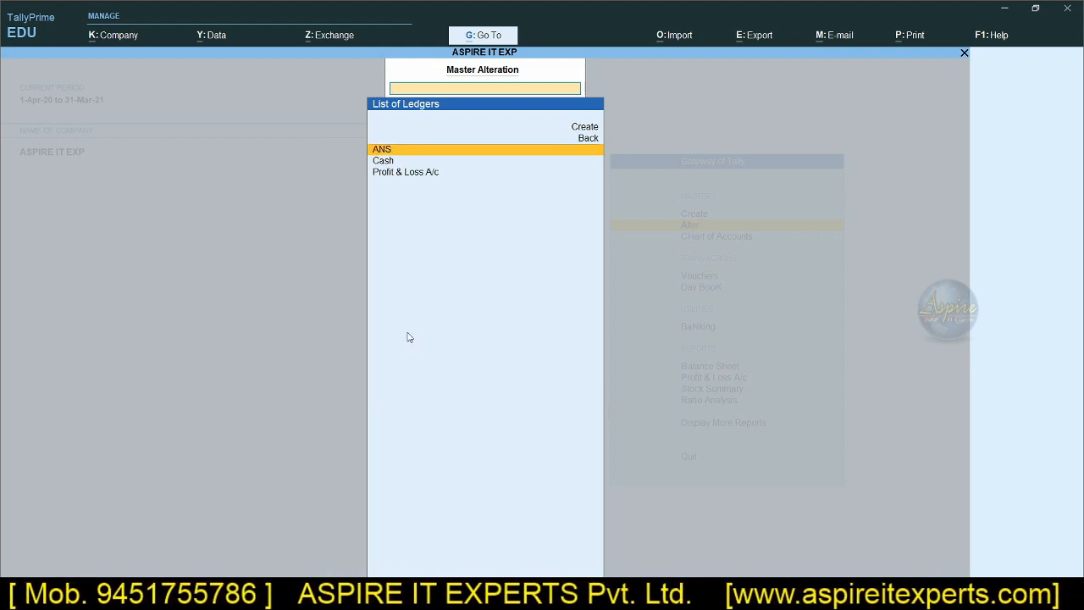
key("Return")
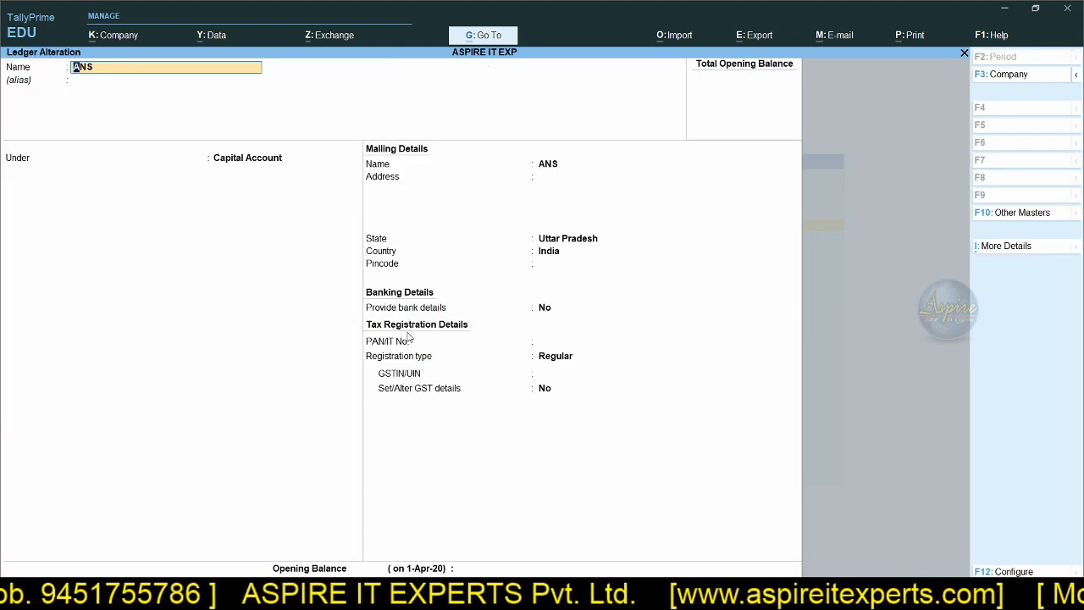
key("Return")
key("Return")
key("Return")
key("Return")
key("Escape")
key("Escape")
key("Escape")
key("Escape")
key("Escape")
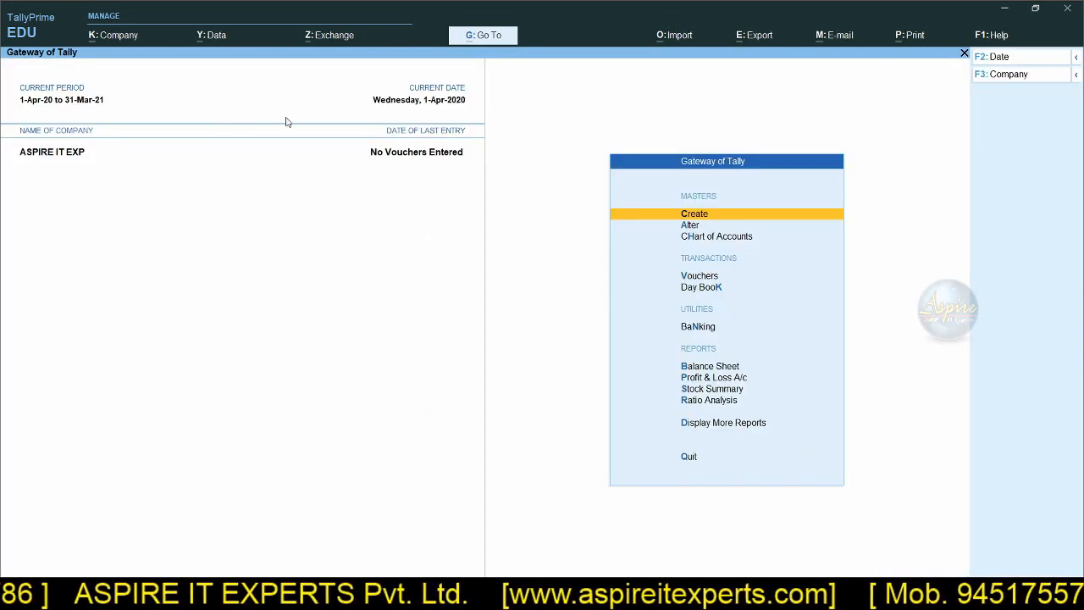
left_click(704, 226)
key("Escape")
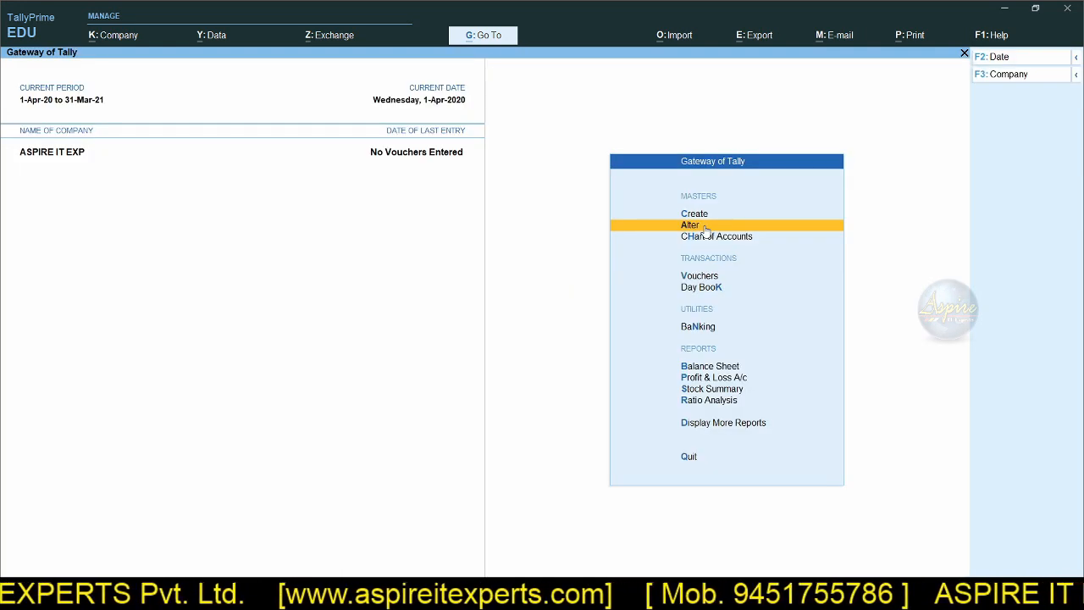
Step: Switch to Tally.ERP 9, view the voucher types offered in Accounting Vouchers, and return to the Gateway of Tally
key("alt+Tab")
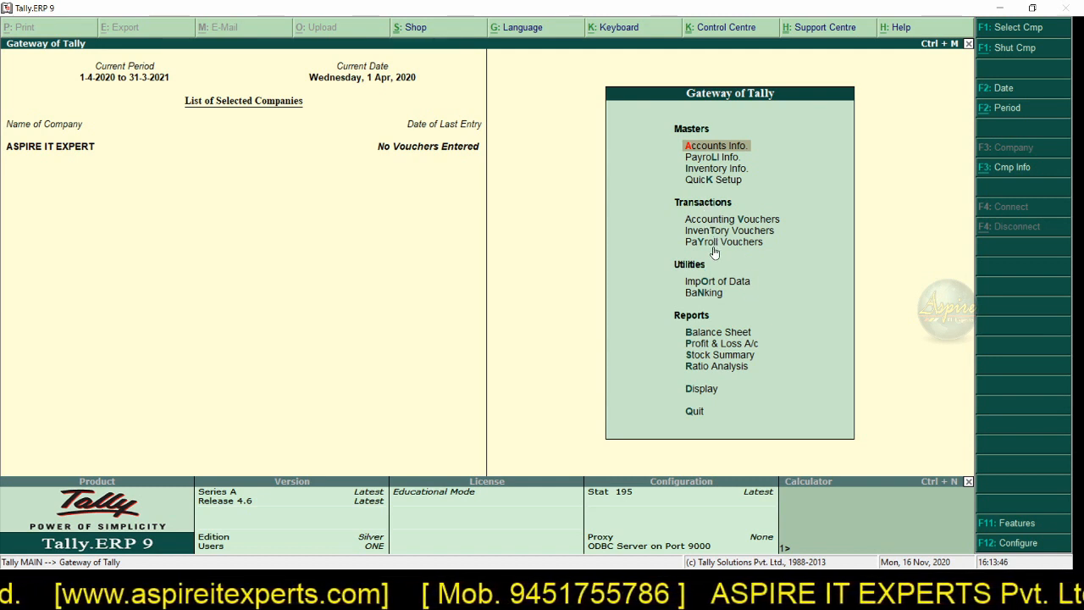
left_click(726, 222)
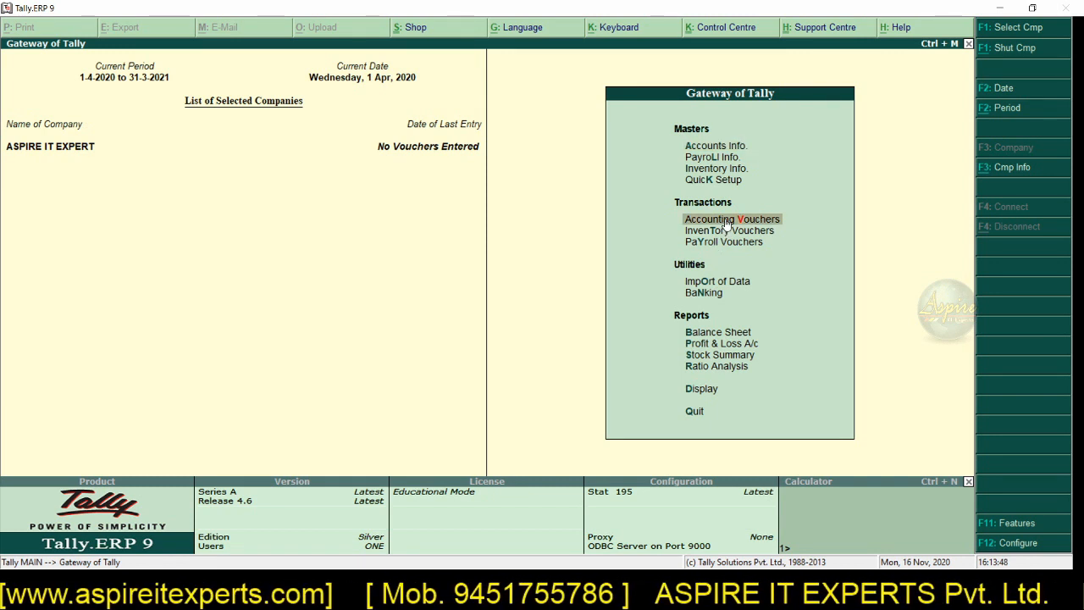
left_click(726, 224)
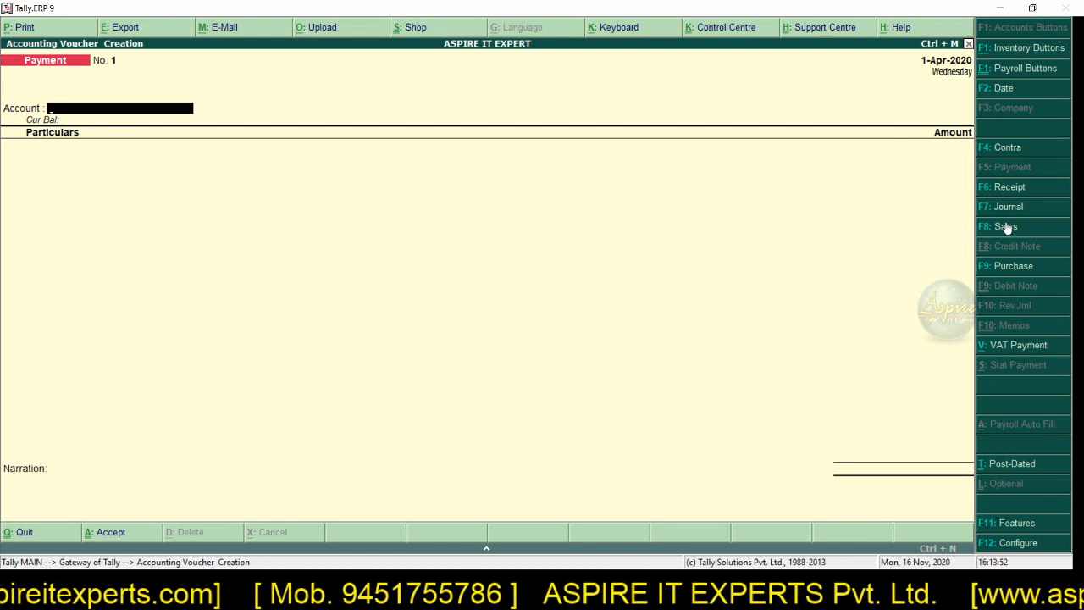
key("Escape")
key("y")
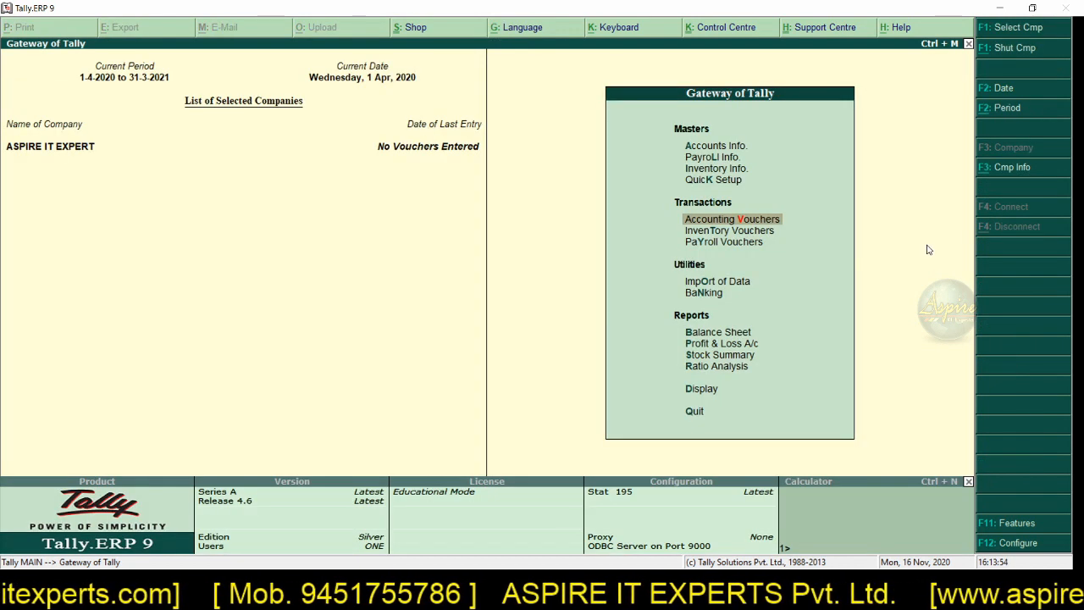
Step: View the Inventory Vouchers and Payroll Vouchers entry screens, leaving each without saving
left_click(757, 233)
left_click(757, 235)
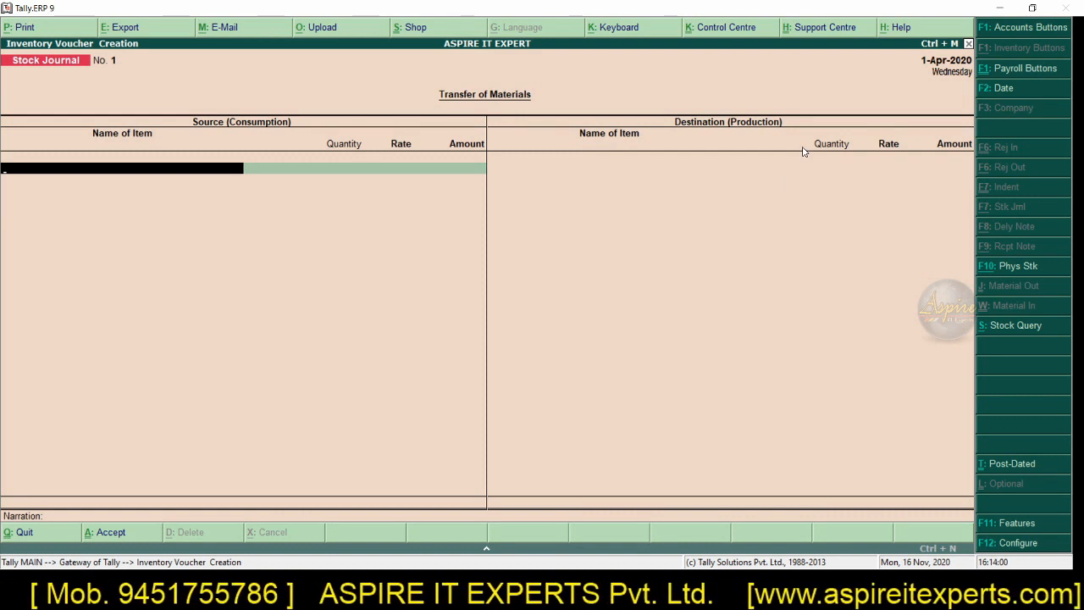
key("Escape")
key("y")
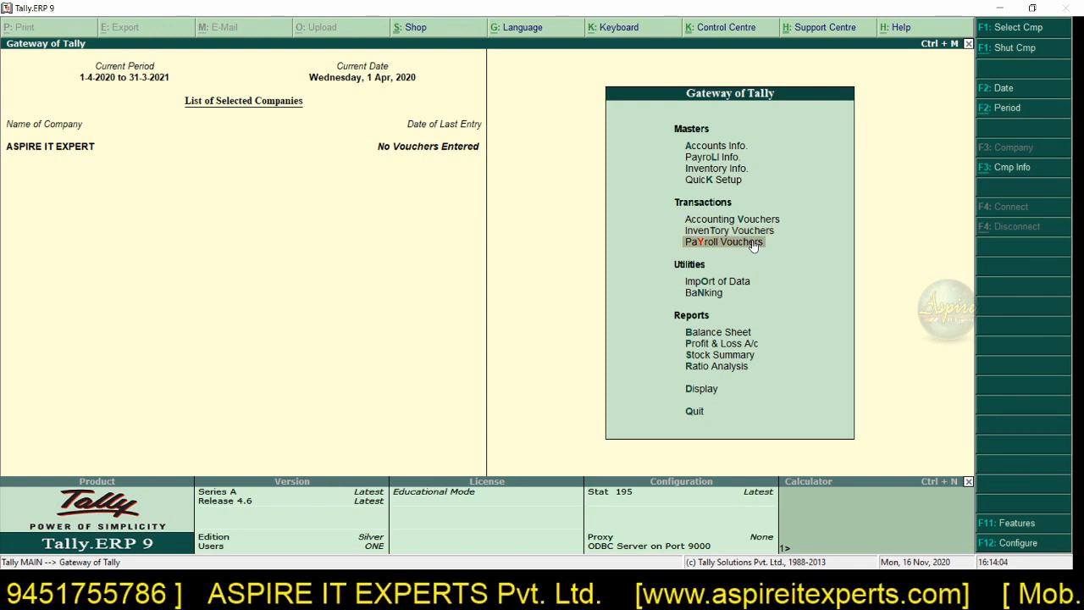
left_click(724, 242)
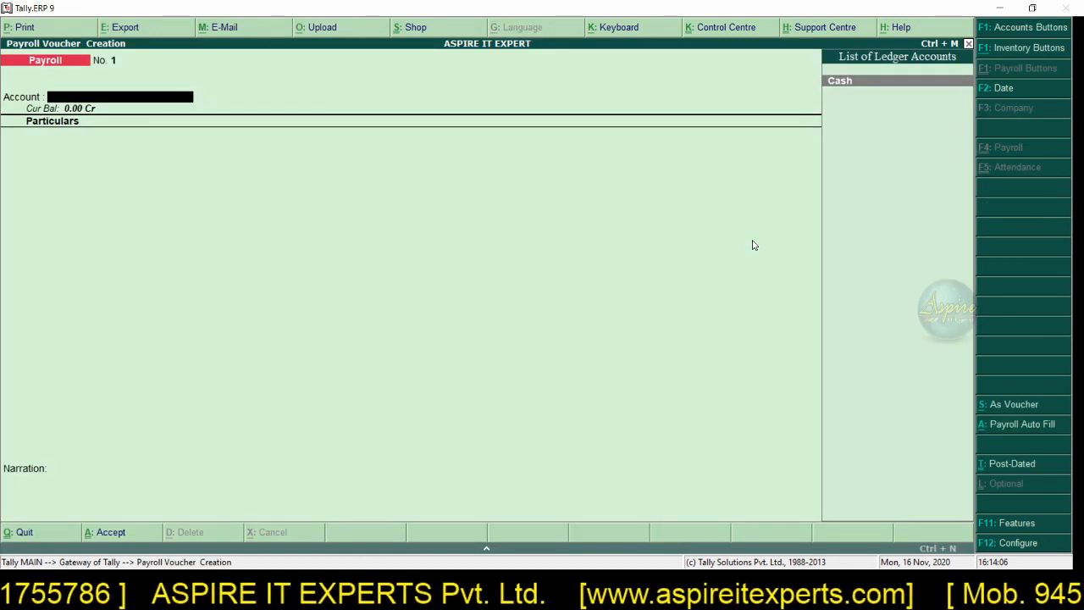
key("Escape")
key("y")
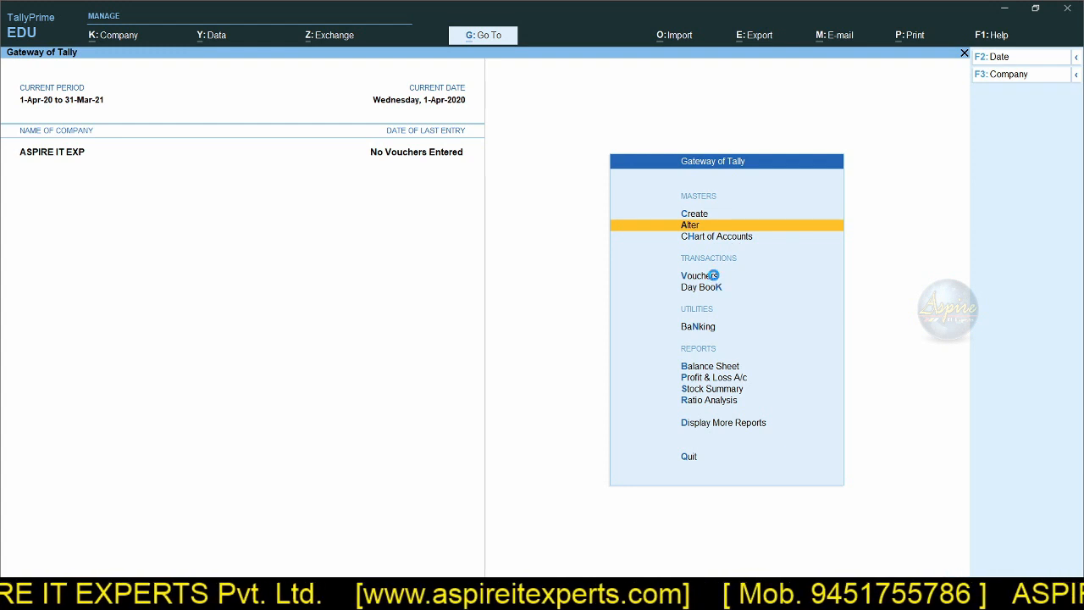
Step: Switch to TallyPrime, open voucher entry with the date 2-Apr-20, and change the voucher from Payment to Purchase
left_click(713, 279)
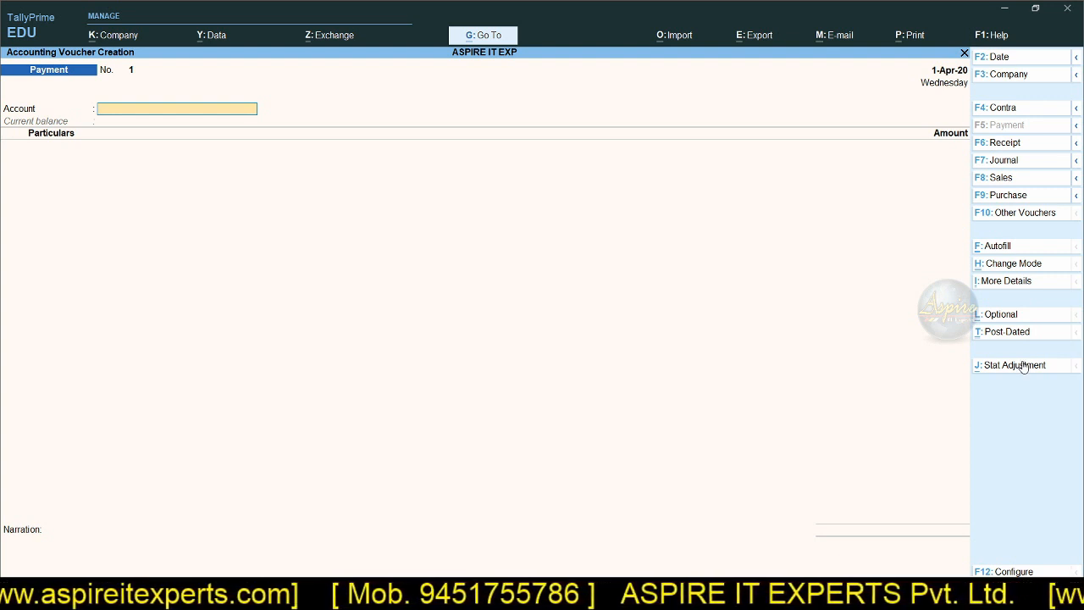
left_click(1050, 282)
key("Escape")
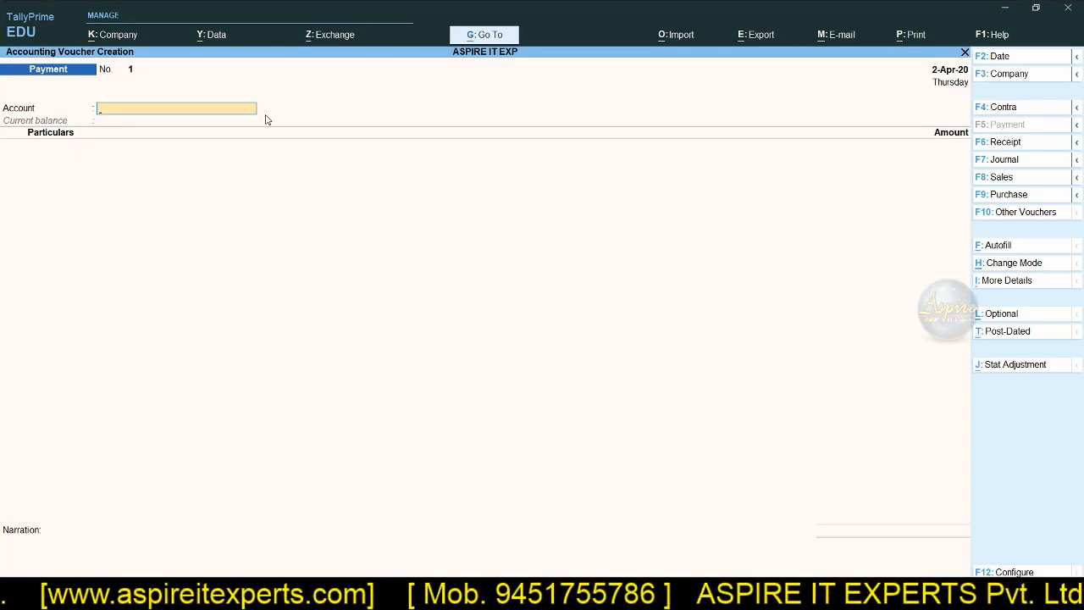
key("F9")
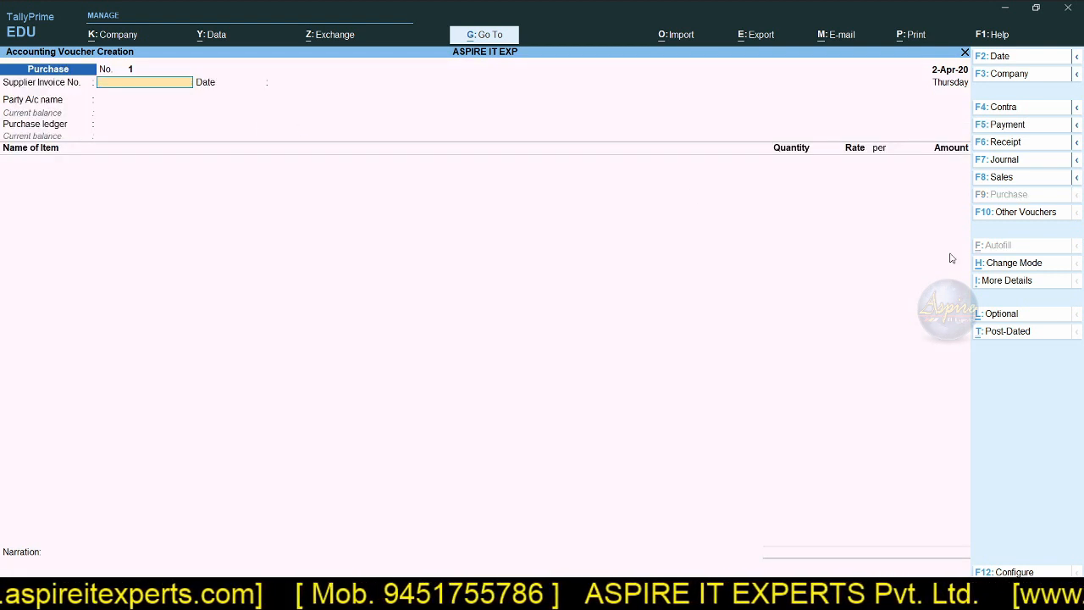
Step: Examine the other accounting, inventory and payroll voucher types, and return to the Purchase voucher
left_click(1025, 219)
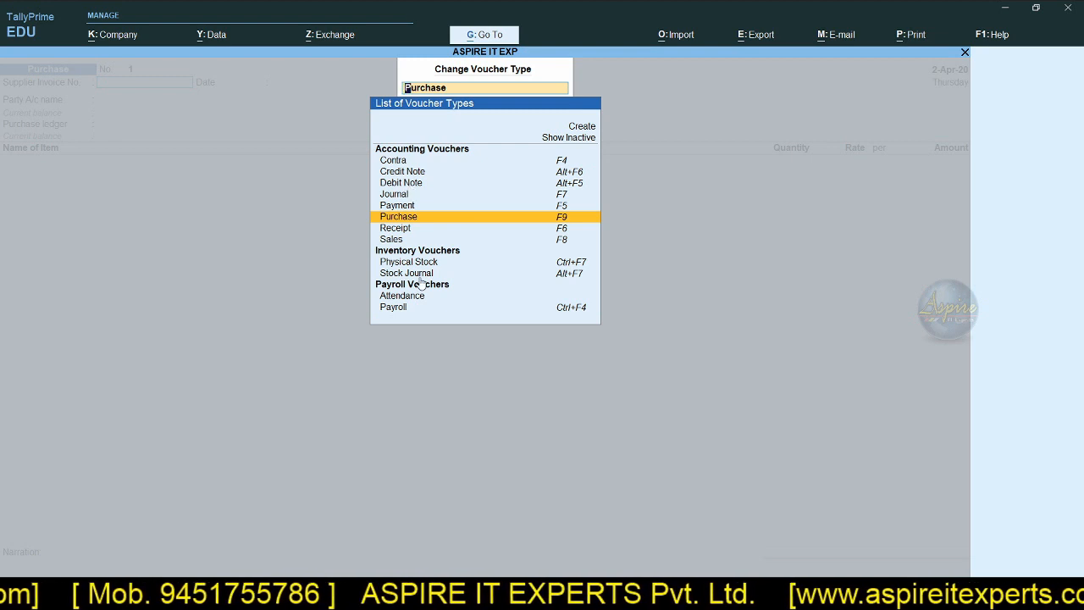
key("Escape")
key("Escape")
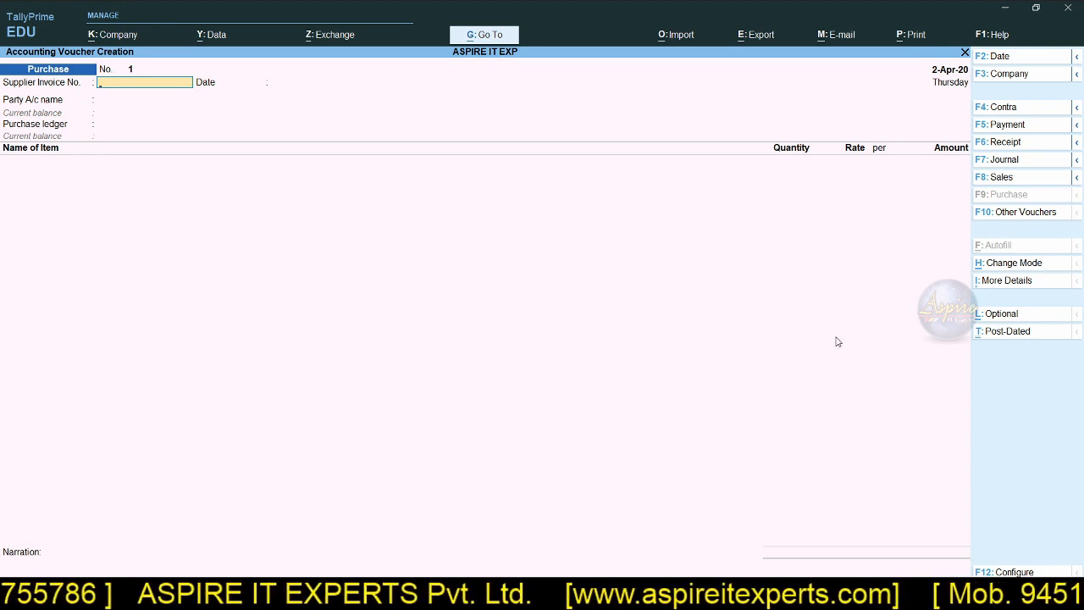
Step: View how a new ledger can be created from the Purchase voucher's party account list, leaving the ledger form without saving
key("Return")
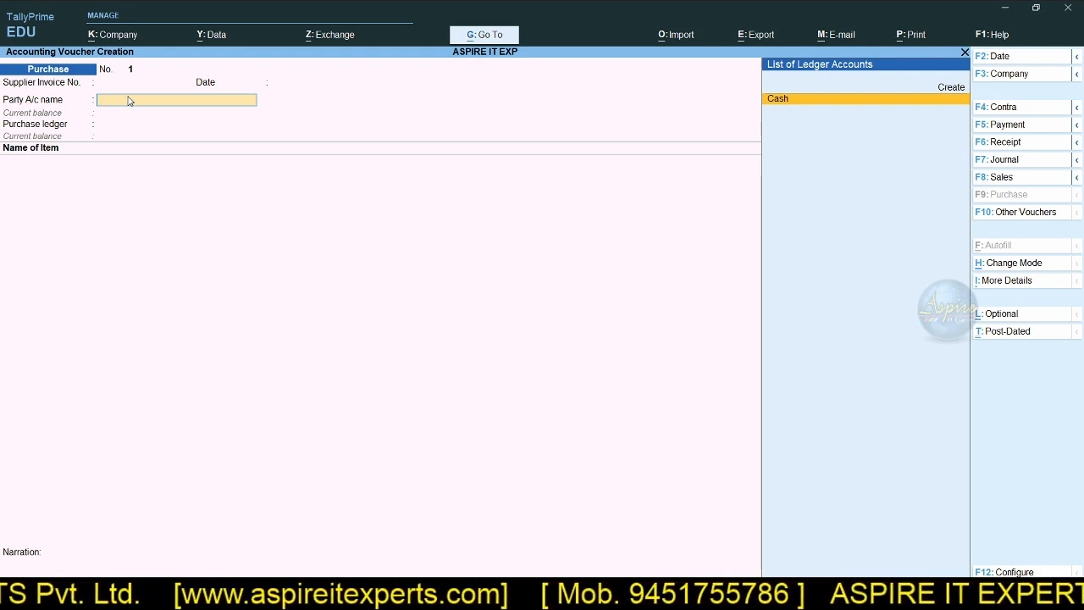
left_click(949, 90)
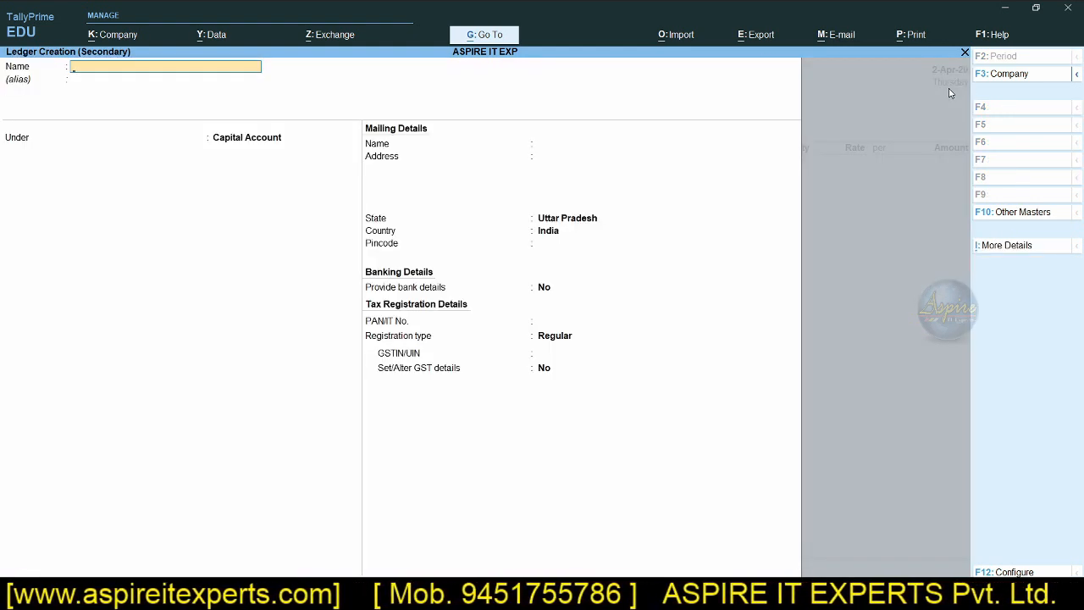
key("Escape")
key("Return")
key("alt+c")
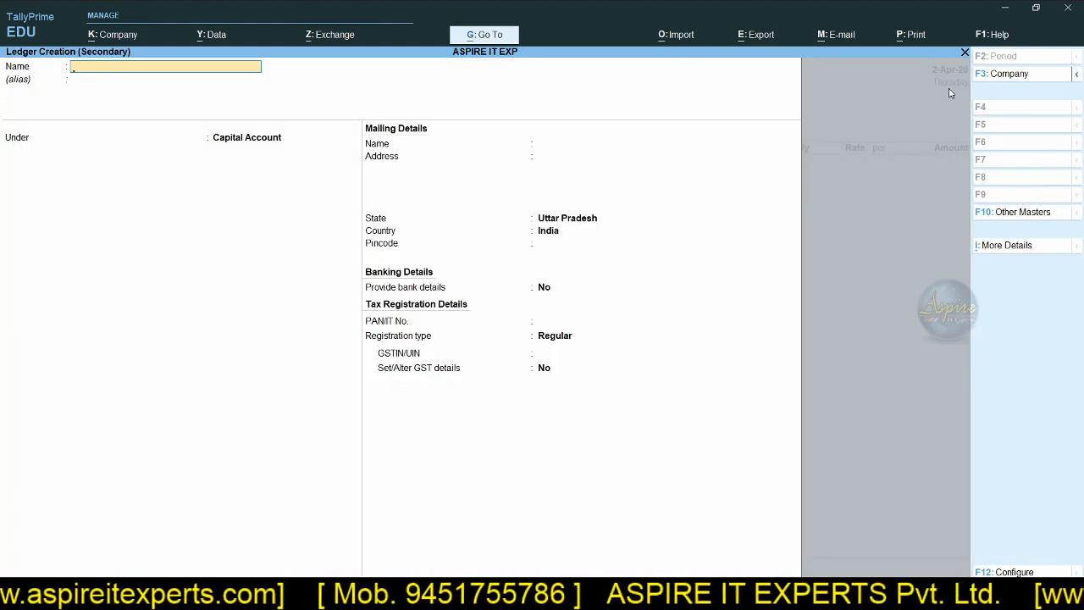
key("Escape")
key("Return")
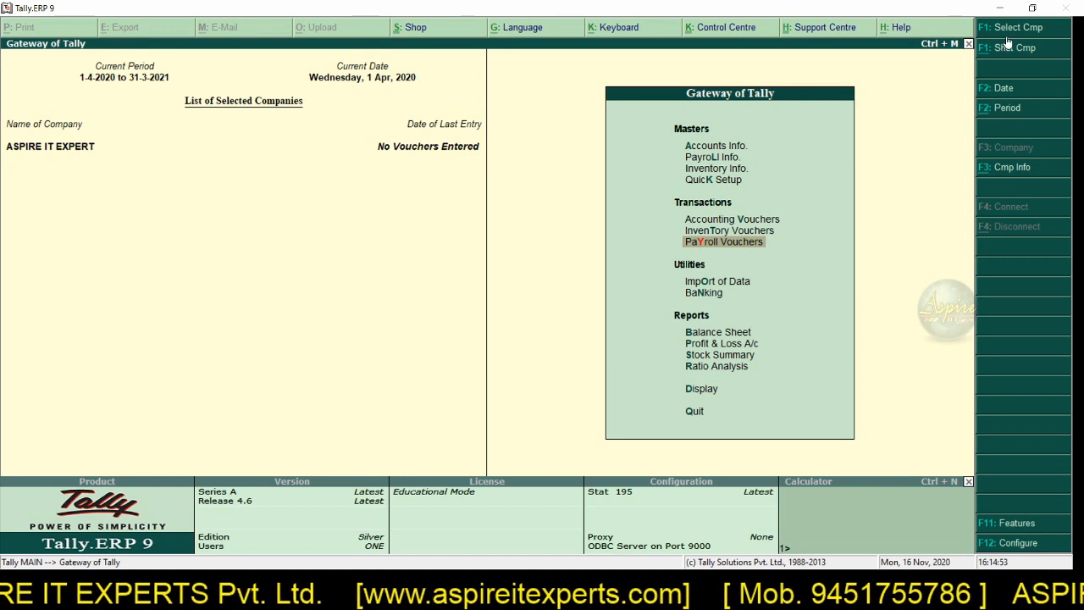
Step: Switch to Tally.ERP 9, examine the Company Info options including Alter, and leave them
left_click(1014, 170)
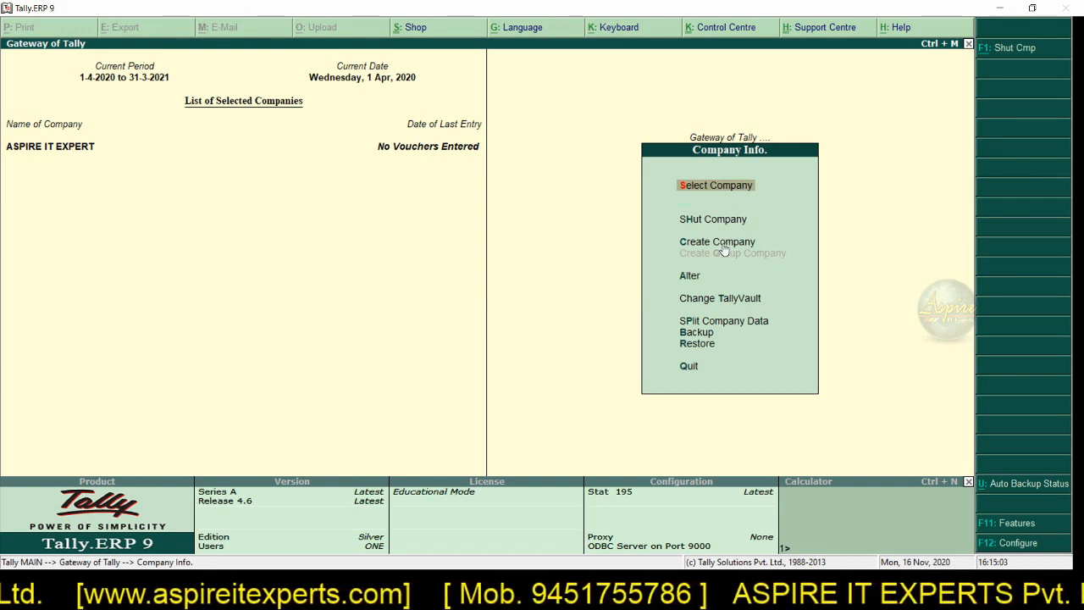
left_click(699, 279)
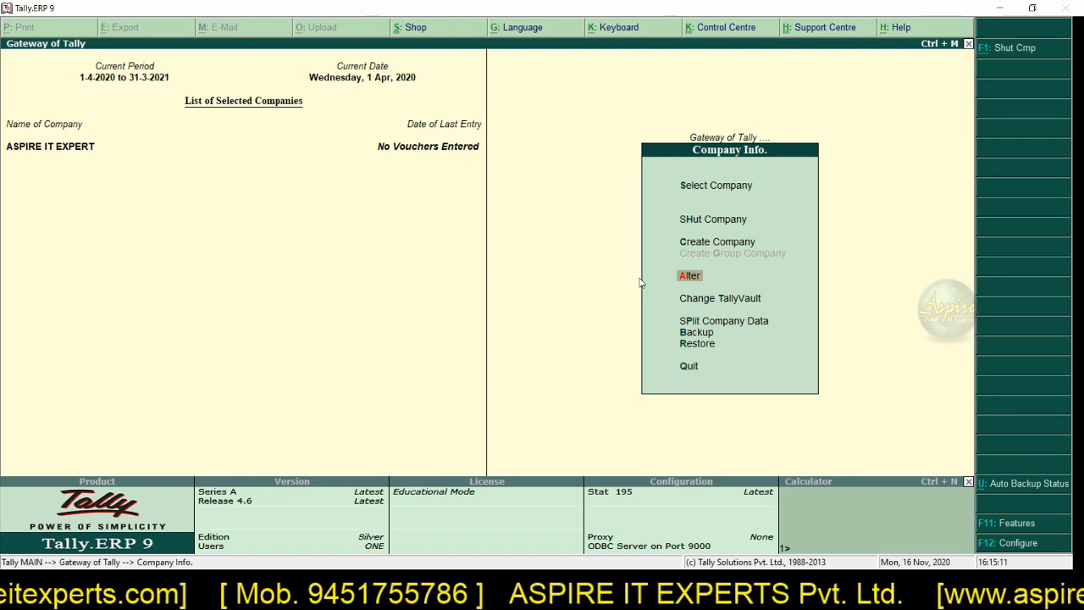
key("Escape")
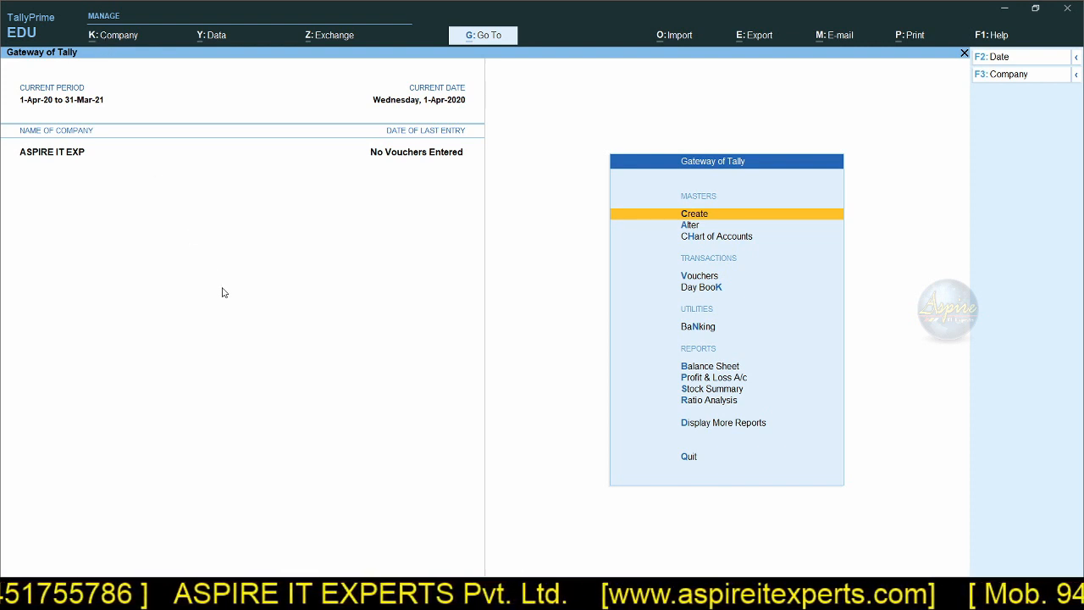
Step: View the list of companies and the company management options in TallyPrime, including Create, Alter, Change, Select and Shut
key("alt+k")
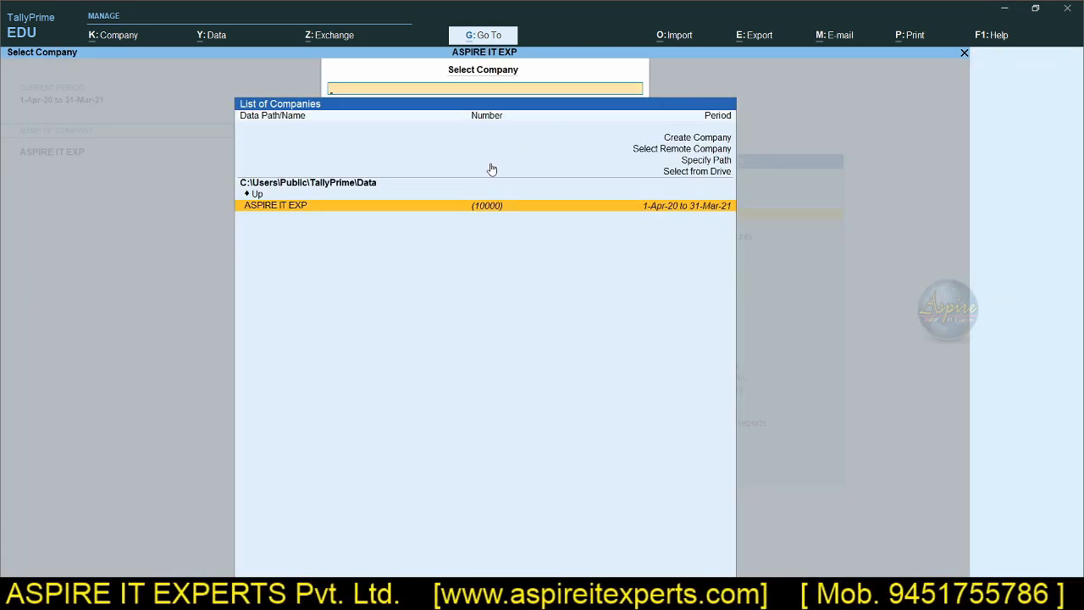
left_click(523, 211)
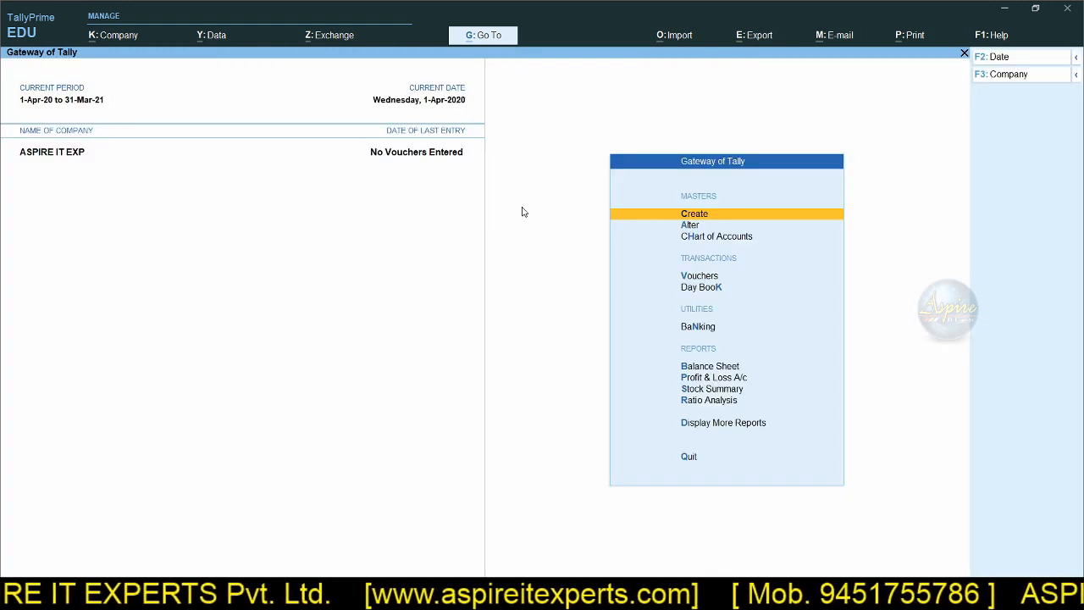
left_click(116, 36)
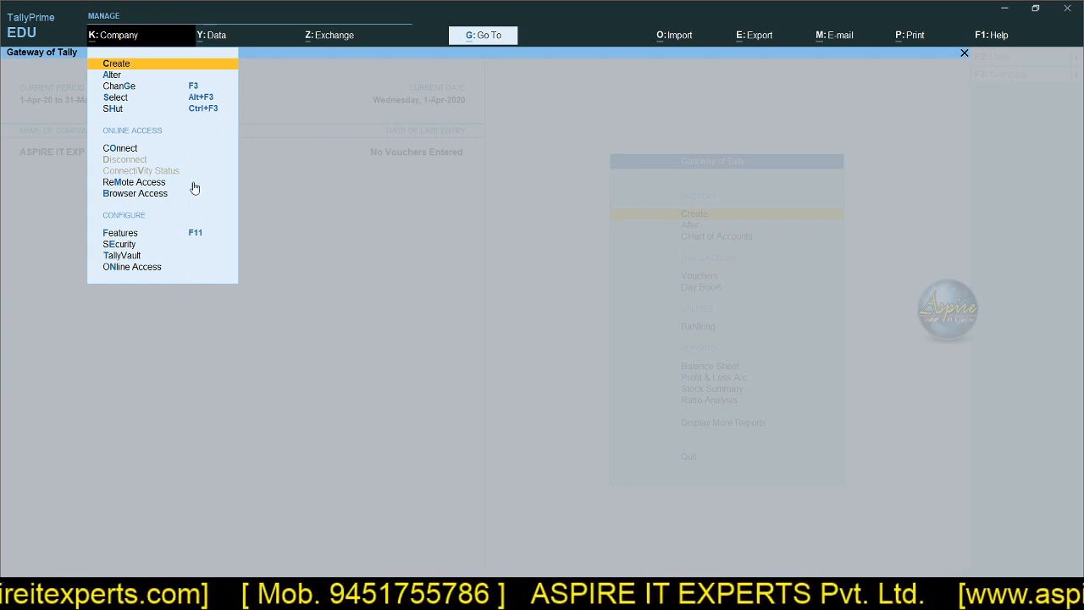
left_click(388, 355)
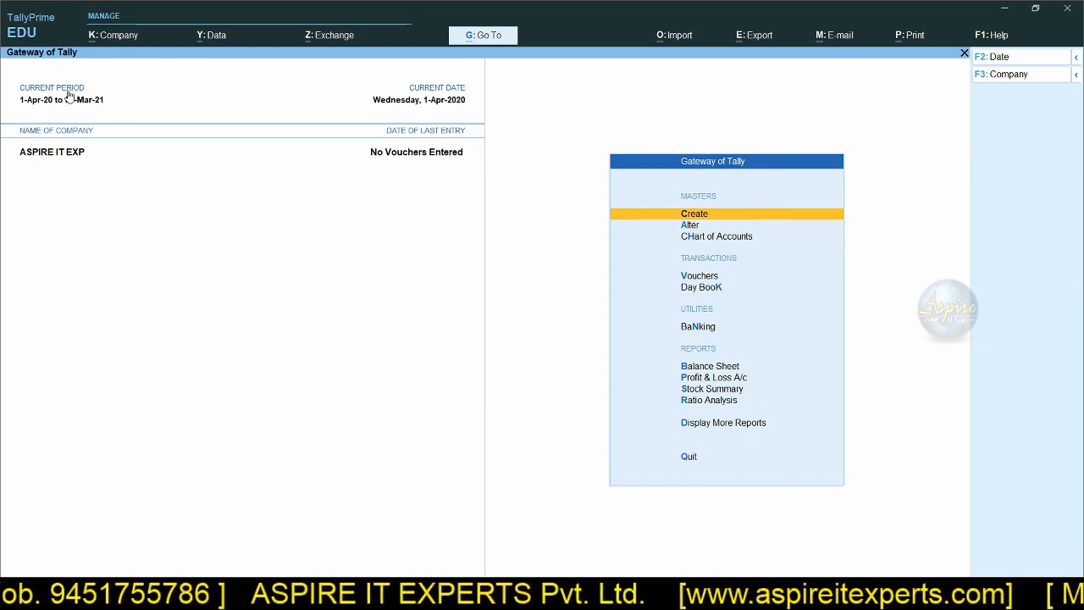
left_click(110, 35)
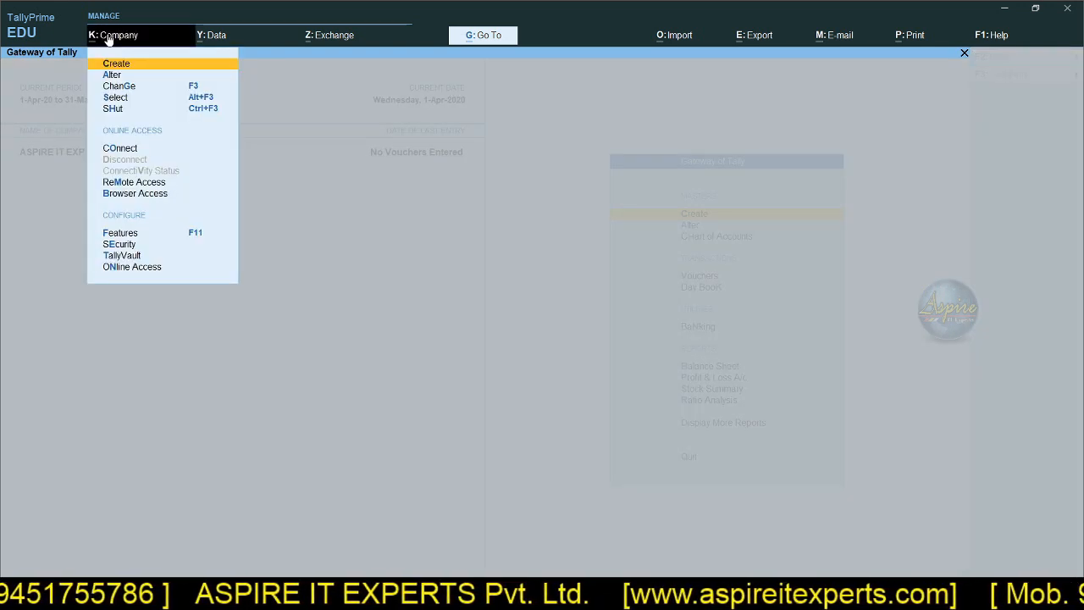
key("Escape")
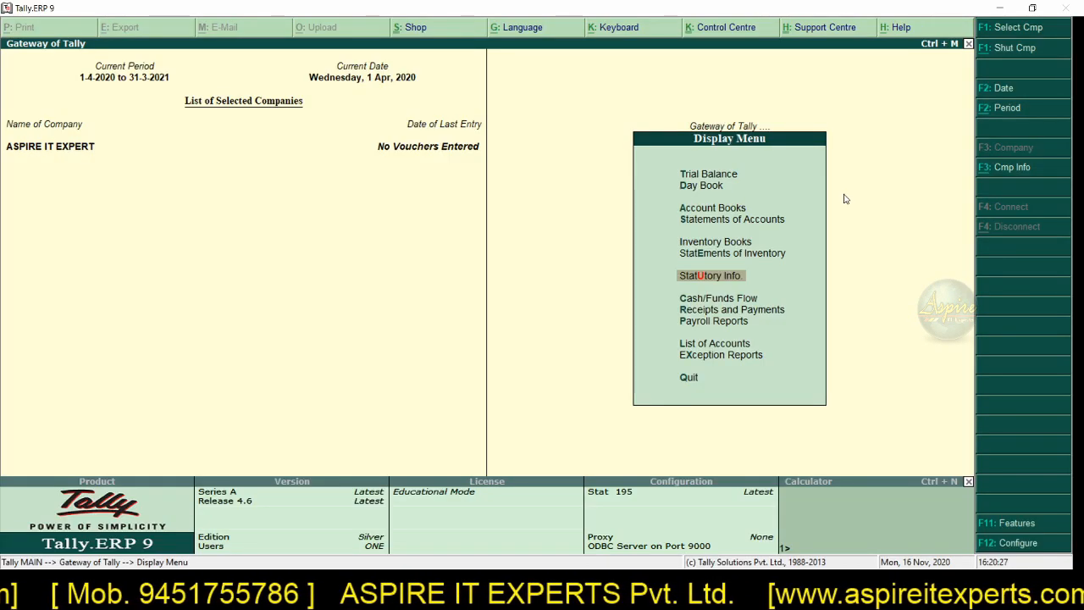
Step: Switch to Tally.ERP 9 and open the company ASPIRE IT EXPERT for alteration to view where it can be edited or deleted
key("alt+F3")
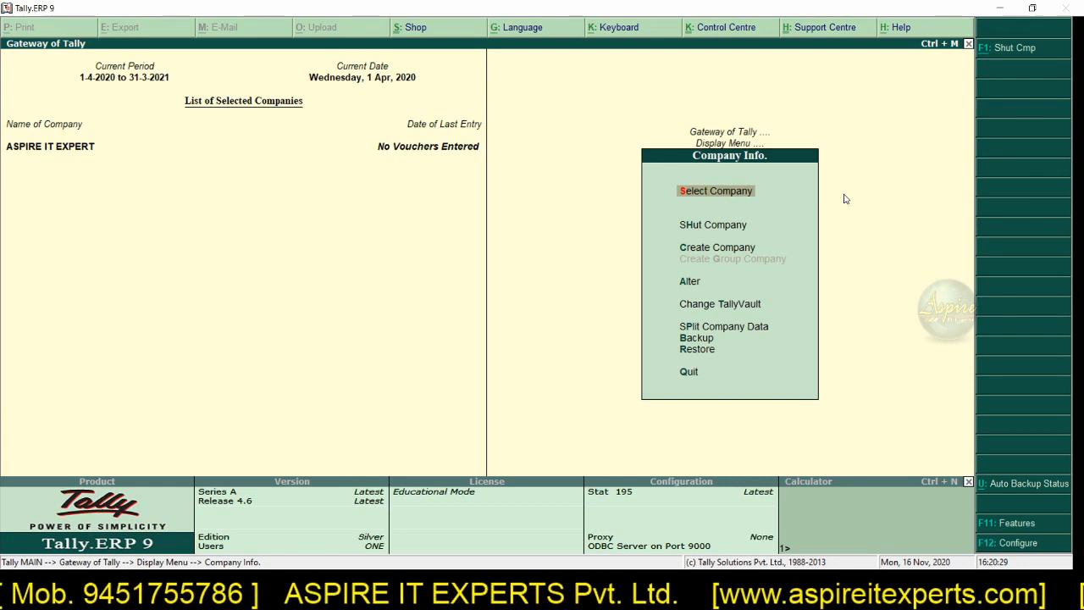
key("Down")
key("Down")
key("Down")
key("Return")
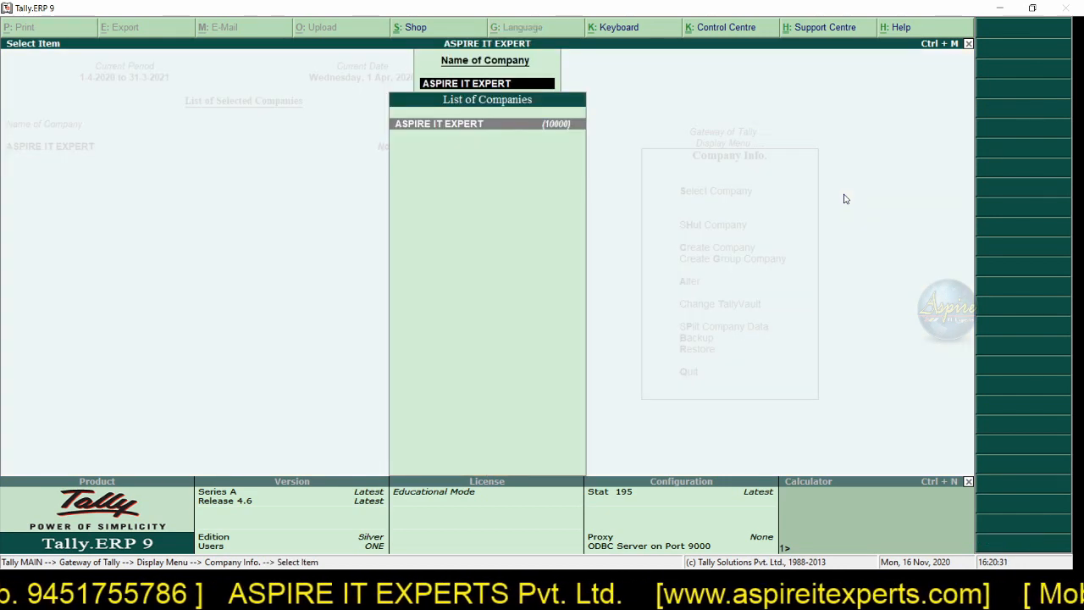
key("Return")
key("Return")
key("Return")
key("Return")
key("Return")
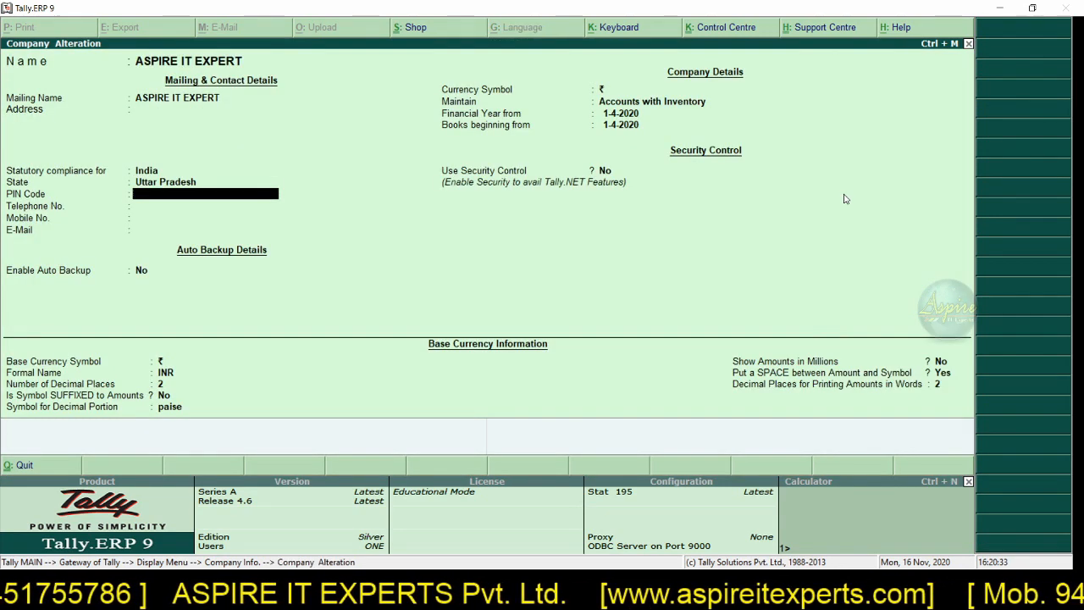
key("alt+d")
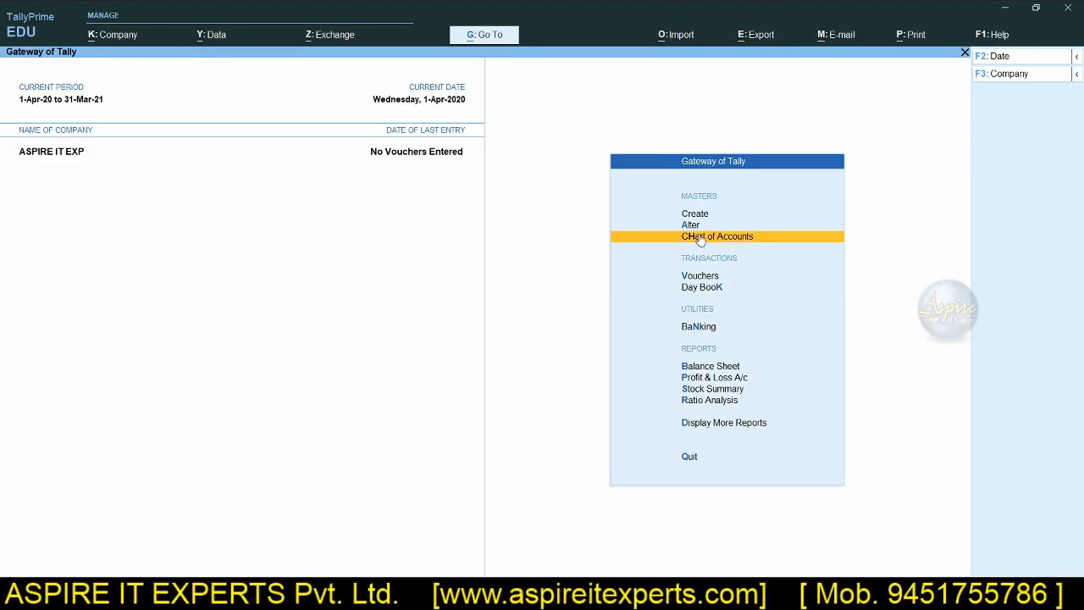
Step: Switch to TallyPrime, view the master alteration list, and open the alteration form of the company ASPIRE IT EXP
left_click(698, 227)
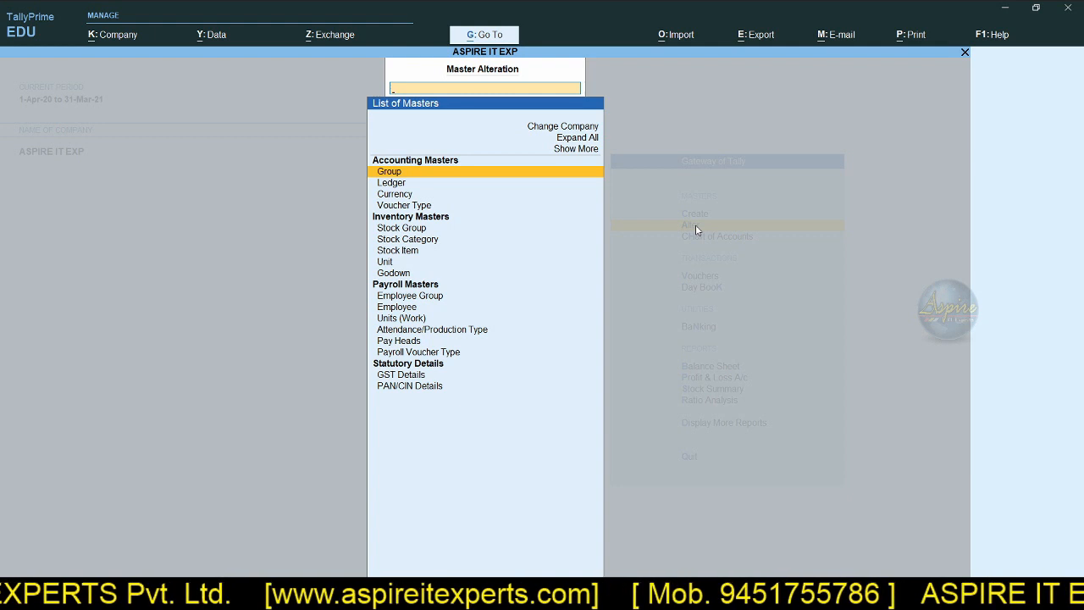
key("Escape")
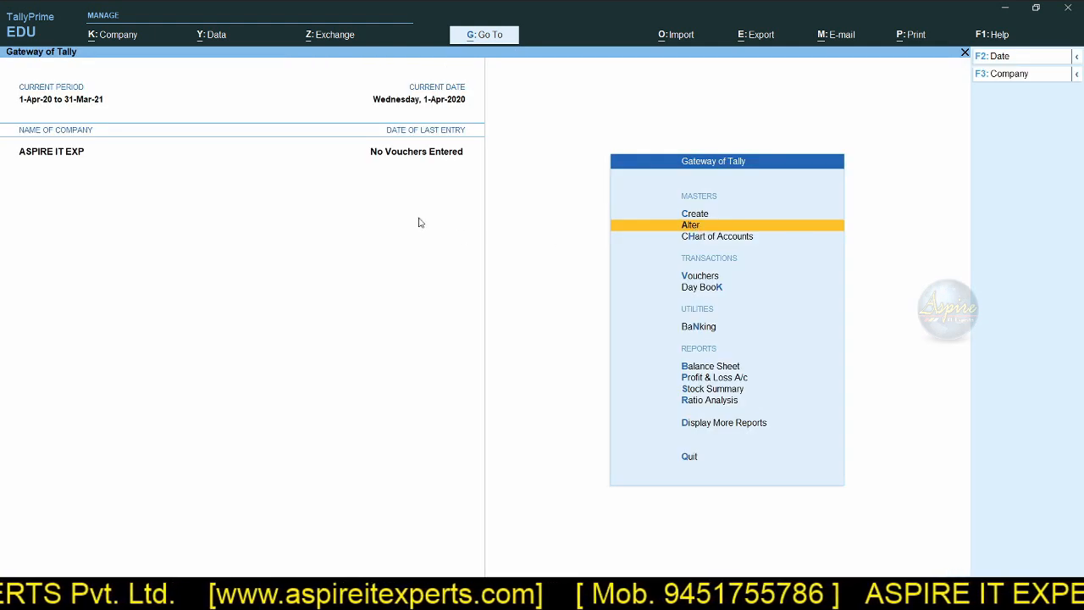
left_click(114, 38)
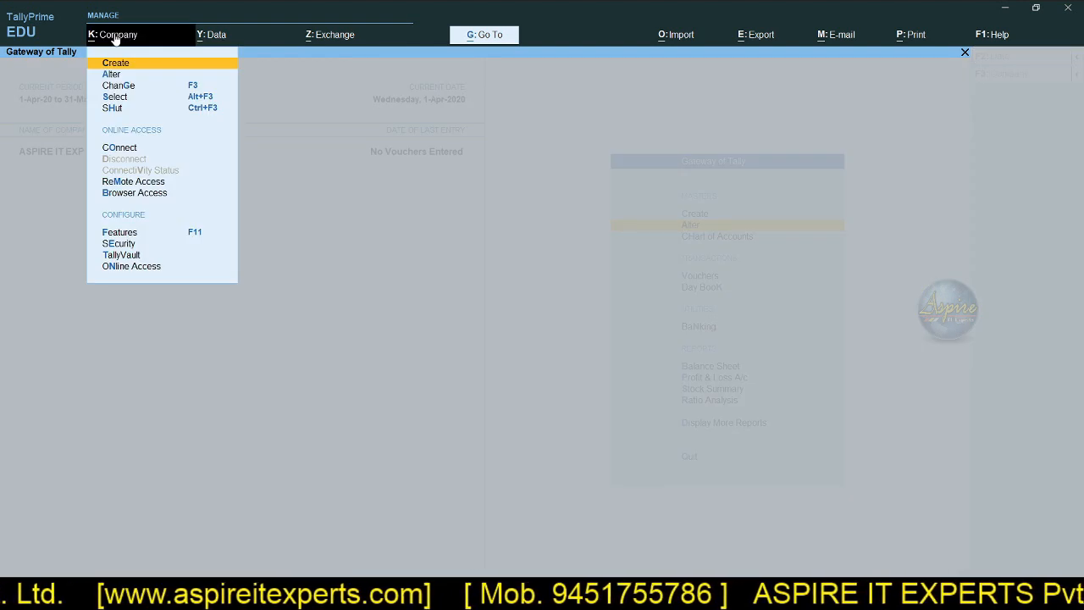
left_click(116, 75)
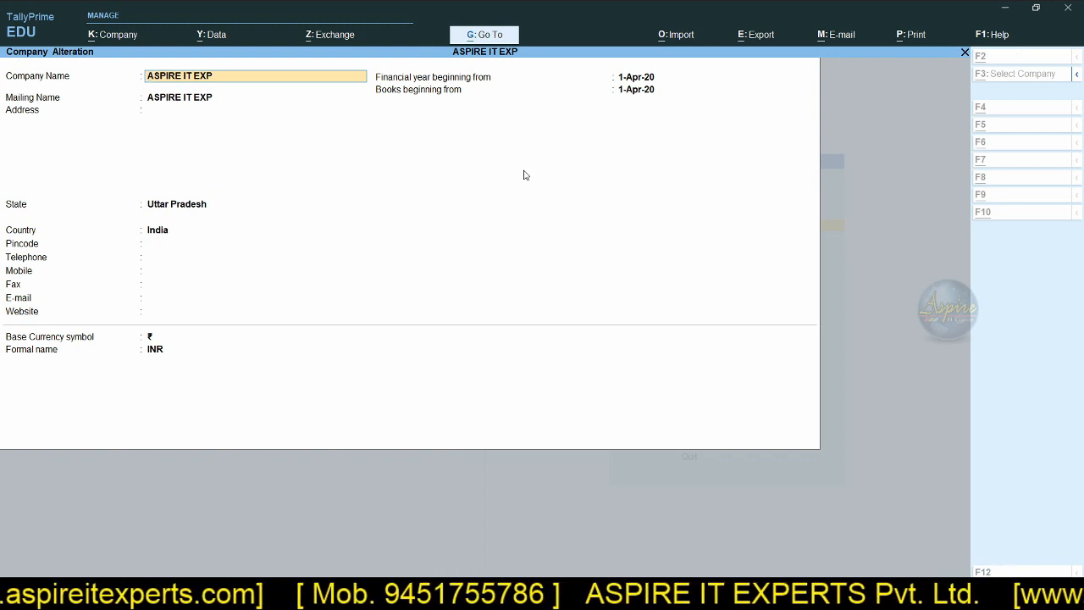
key("alt+d")
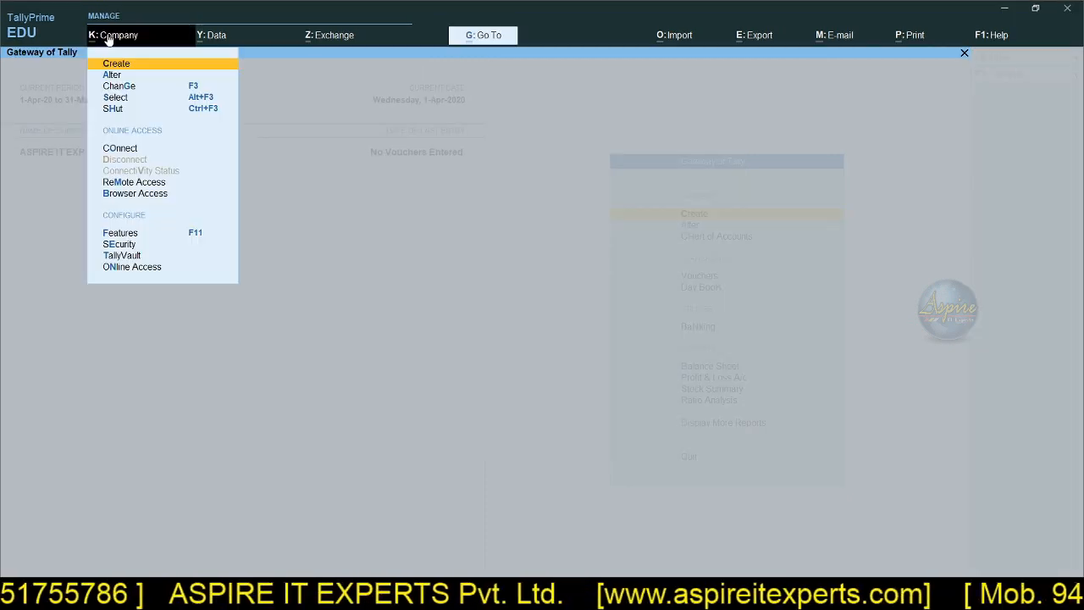
Step: View TallyPrime's company data options for Backup, Restore and Split, and compare them with Company Info in Tally.ERP 9
left_click(331, 139)
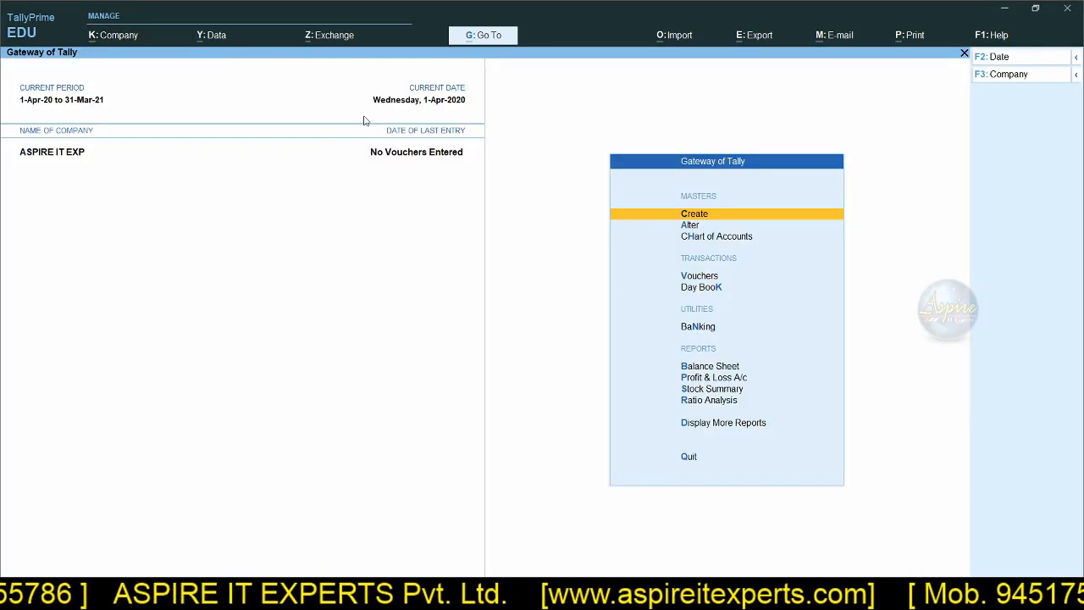
left_click(211, 38)
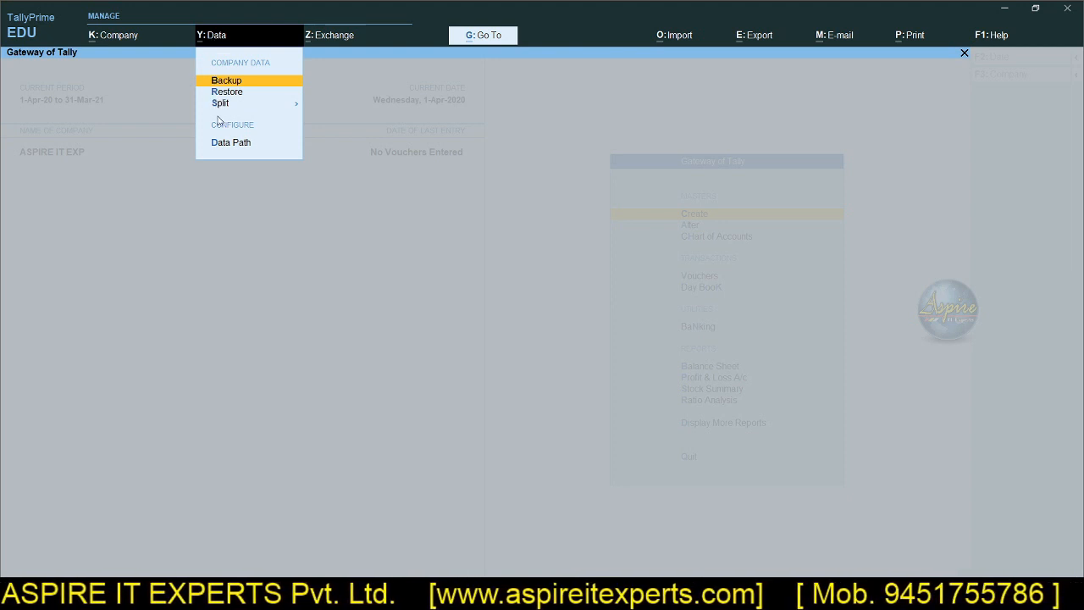
key("Escape")
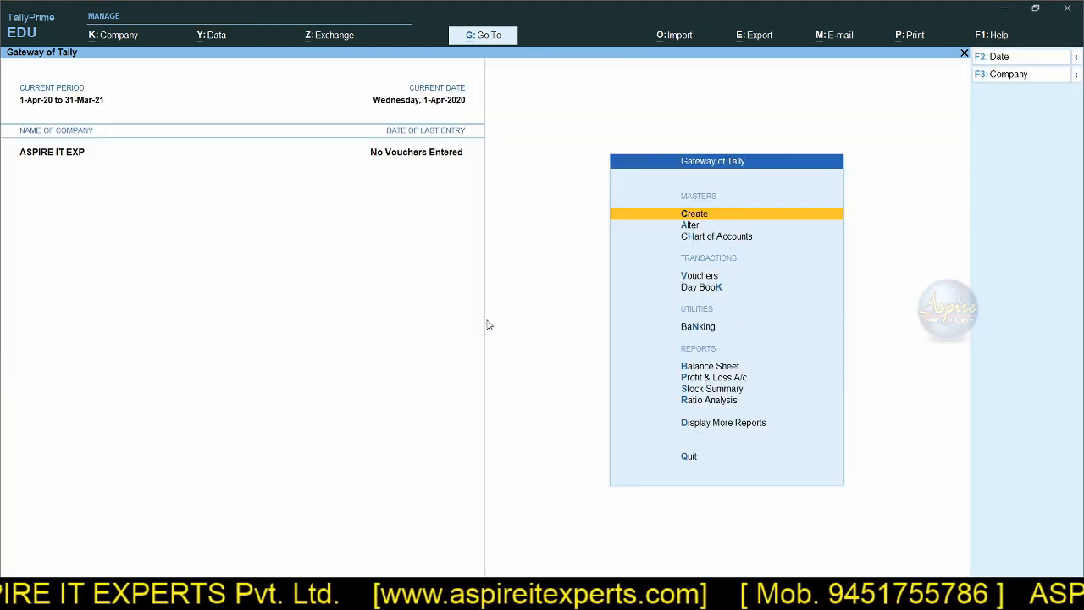
key("alt+Tab")
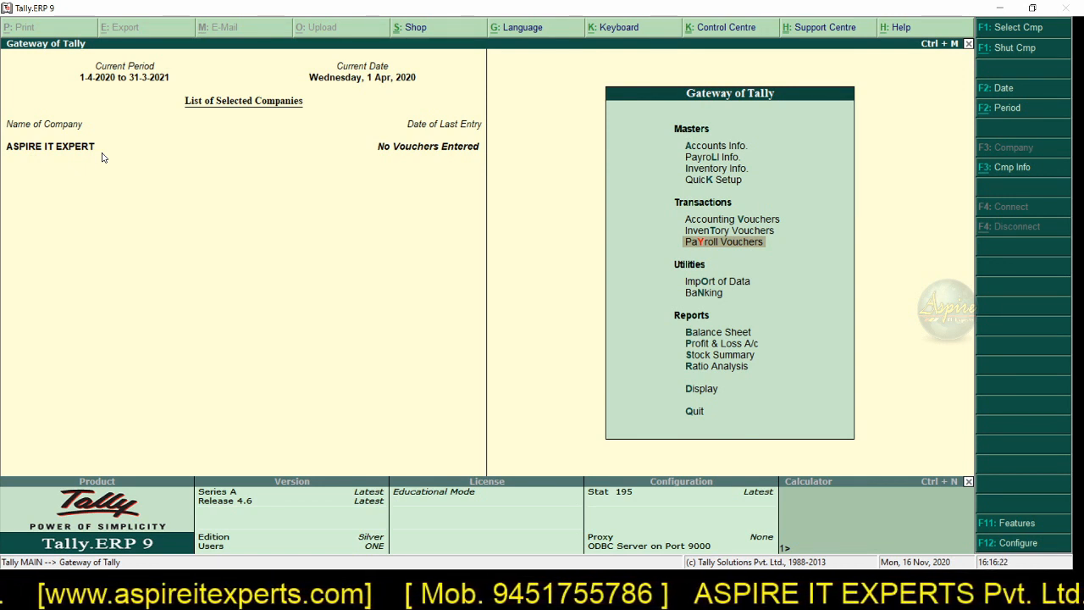
left_click(1005, 168)
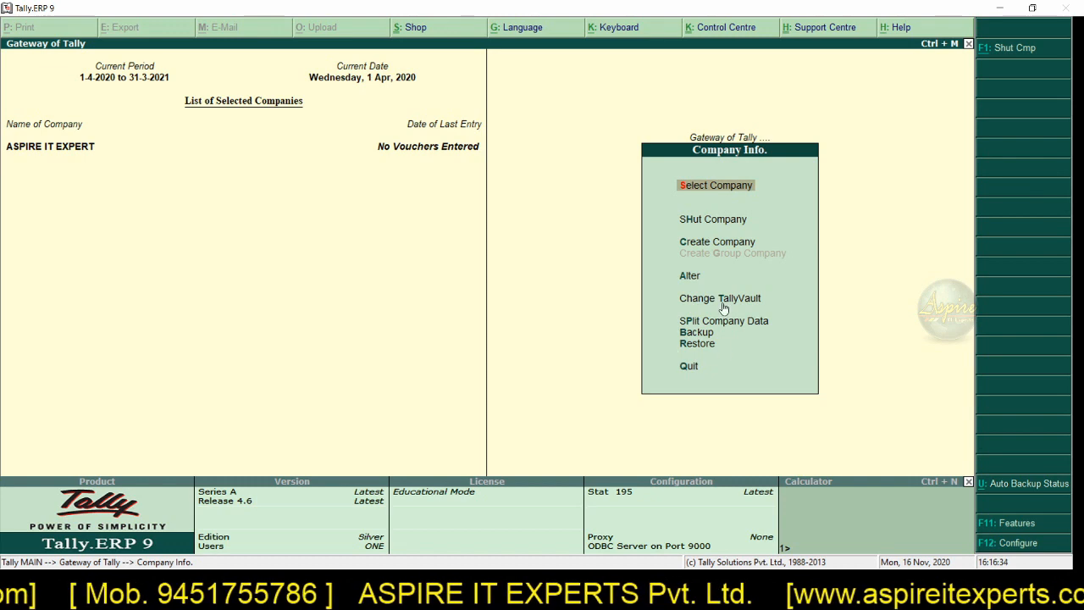
Step: Switch back to TallyPrime and view the Company, Data and Exchange options, including Data Synchronisation
key("alt+Tab")
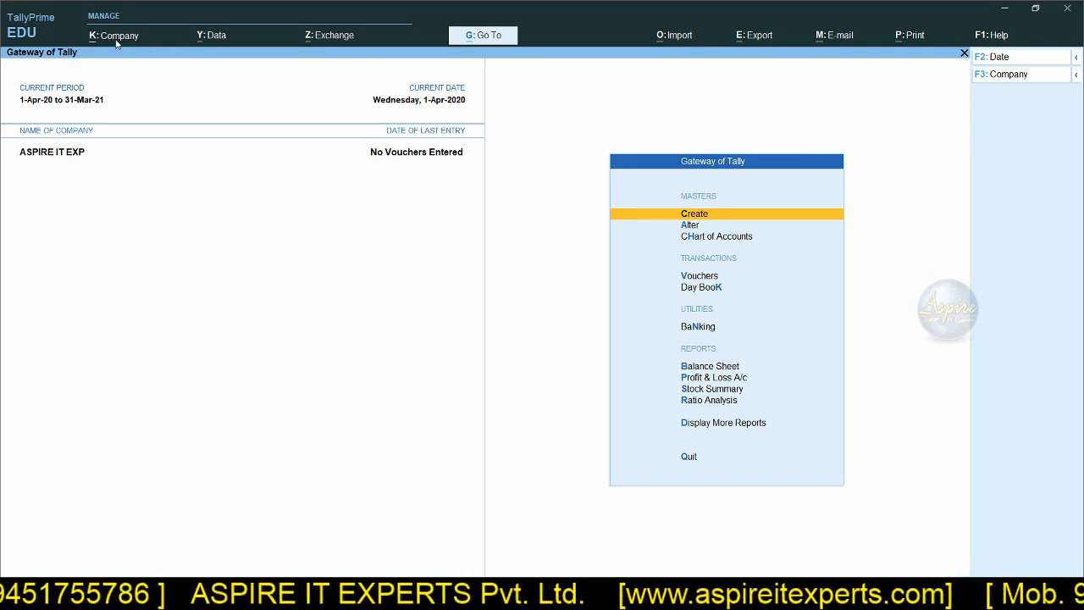
left_click(116, 40)
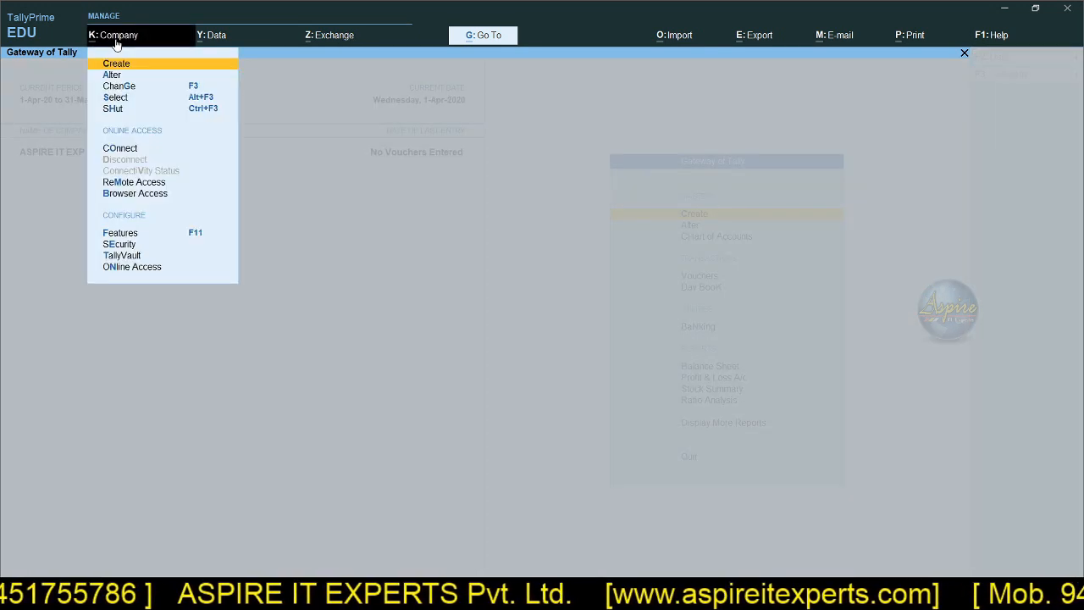
left_click(208, 39)
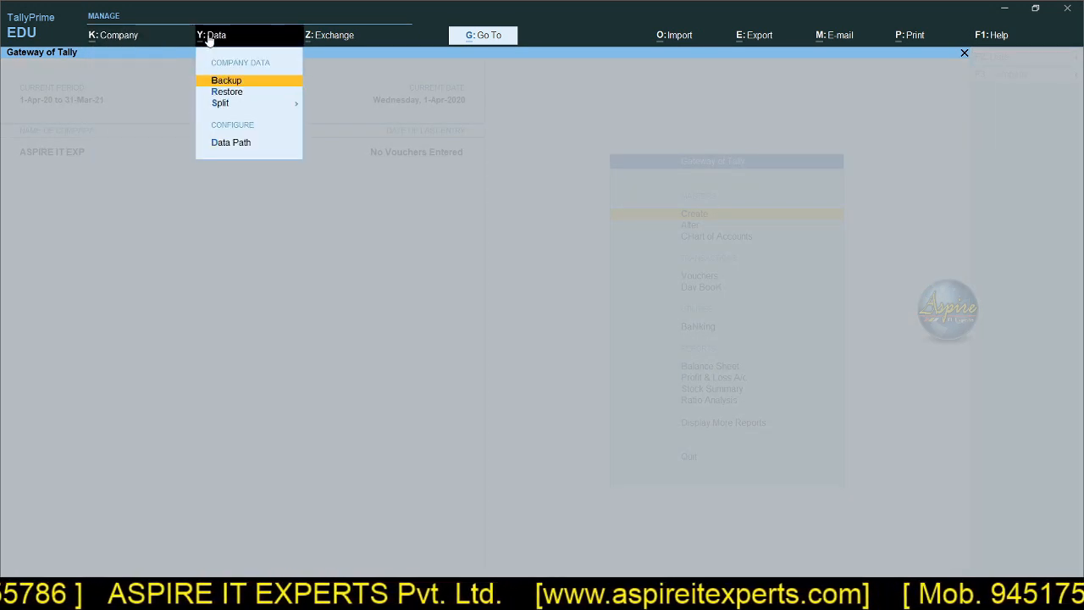
left_click(329, 39)
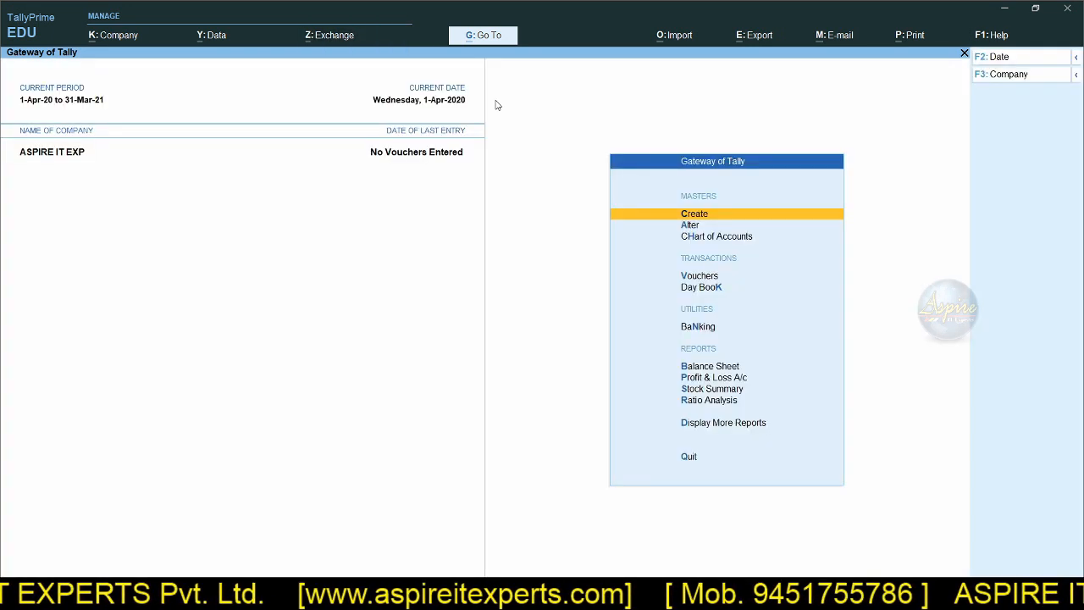
left_click(520, 103)
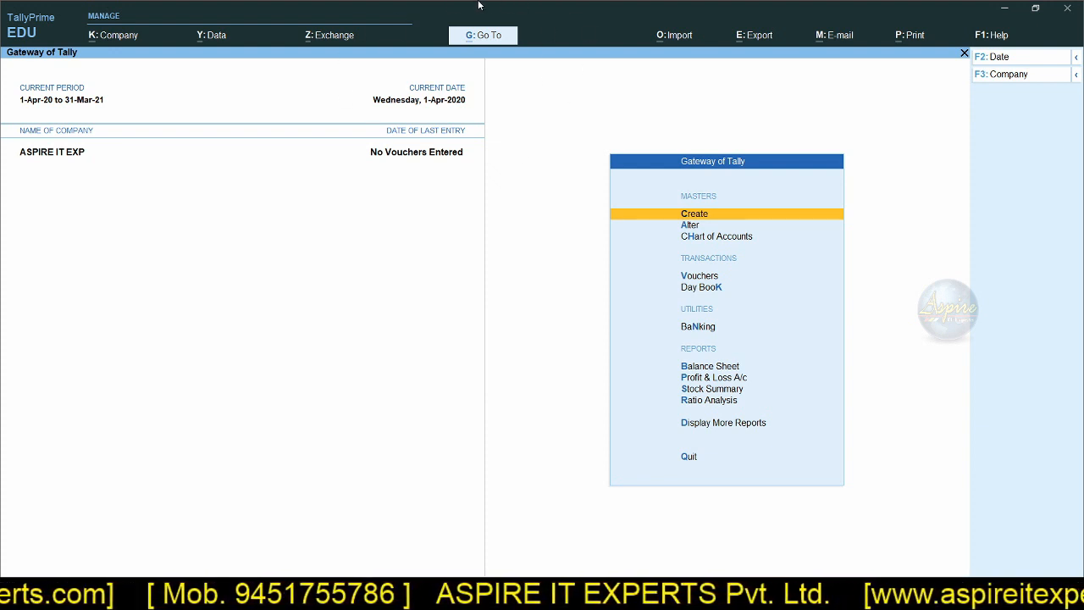
Step: Examine the report categories offered by TallyPrime's Go To list, including the Registers group
left_click(491, 37)
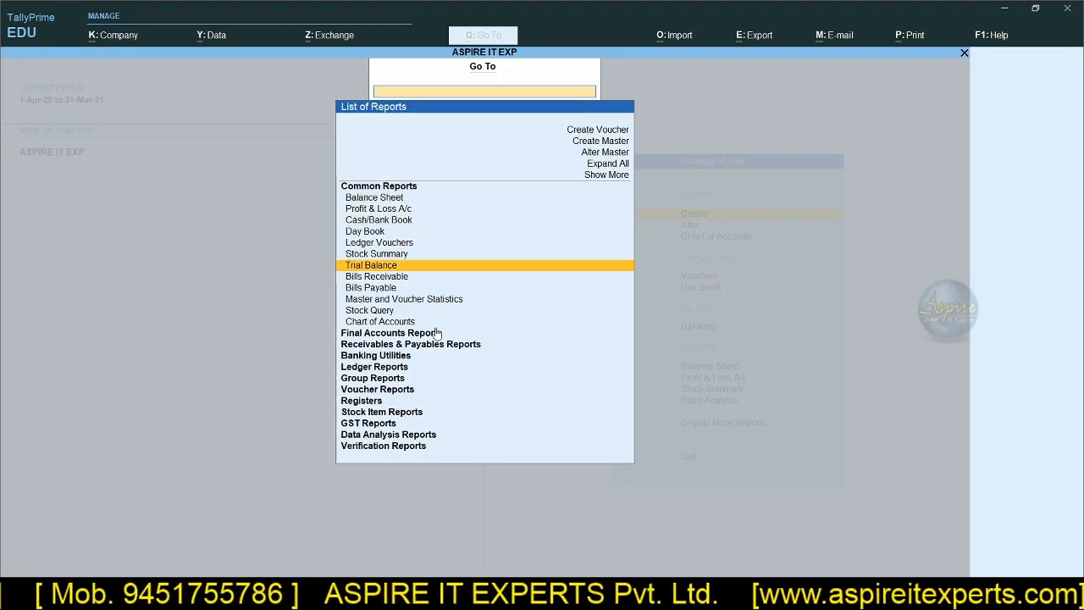
scroll(402, 386, "down", 12)
scroll(395, 402, "up", 17)
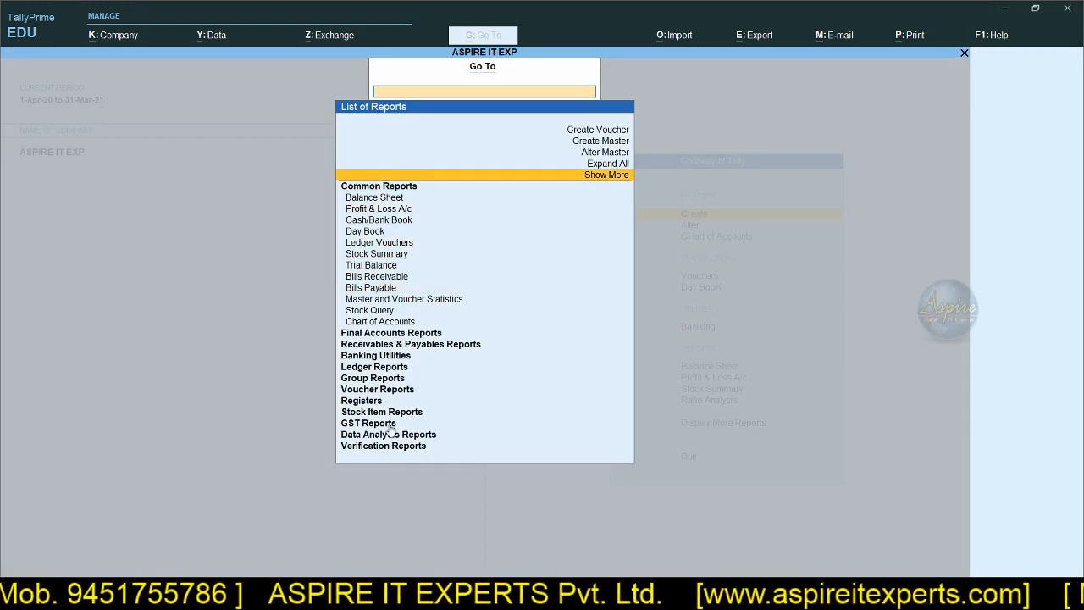
scroll(403, 365, "down", 2)
scroll(403, 363, "down", 3)
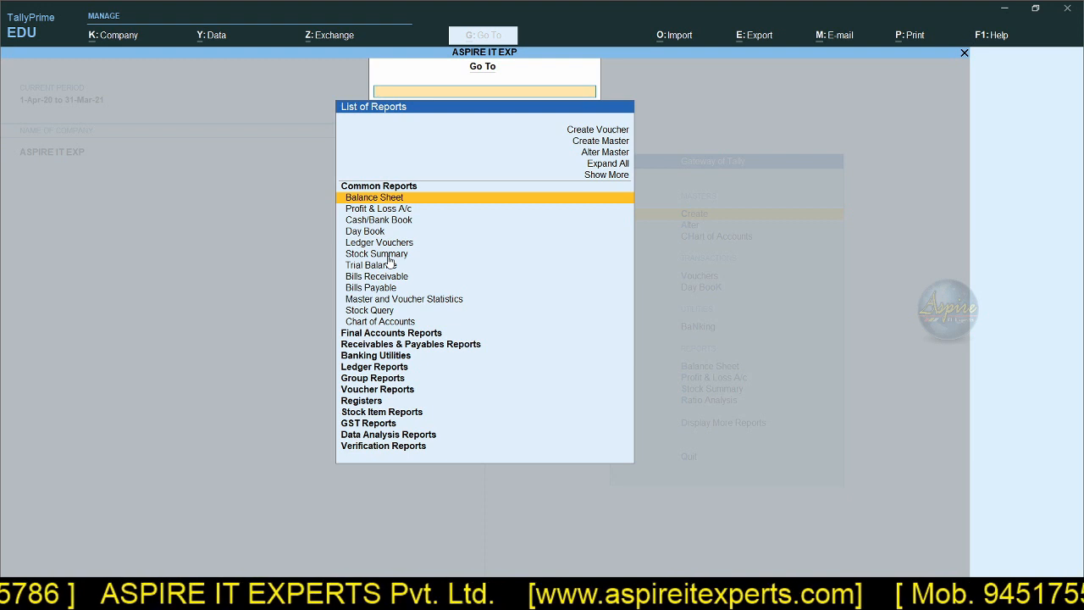
left_click(378, 401)
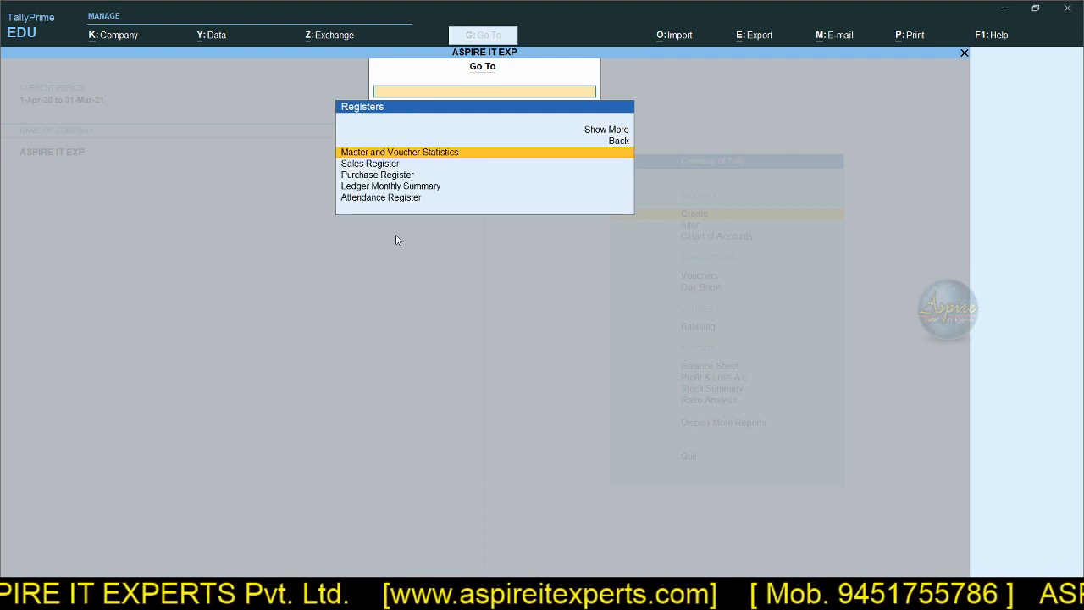
left_click(618, 142)
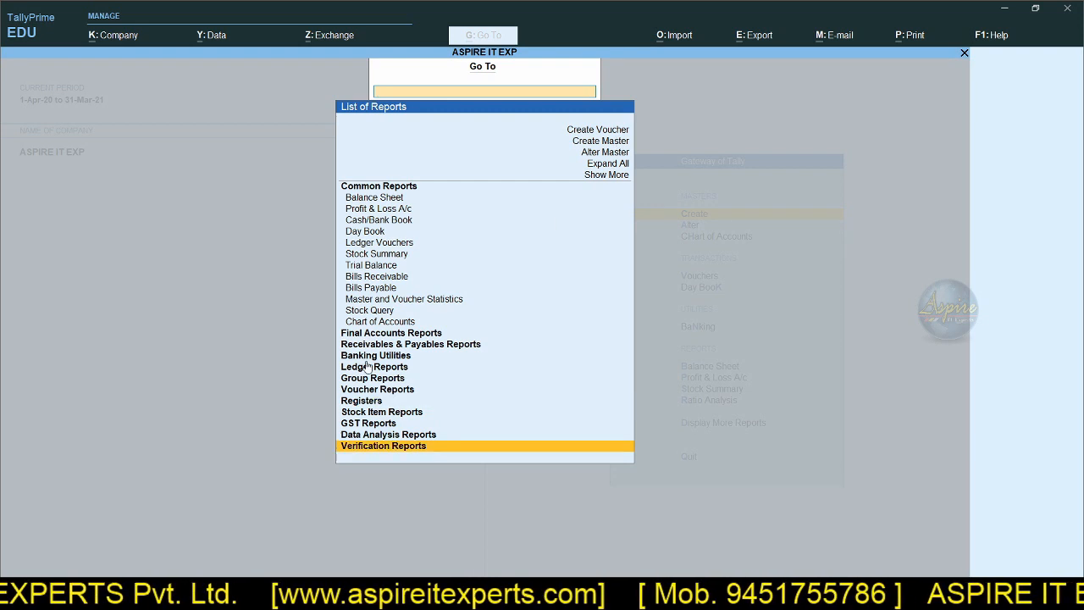
key("Up")
key("Up")
key("Up")
key("Up")
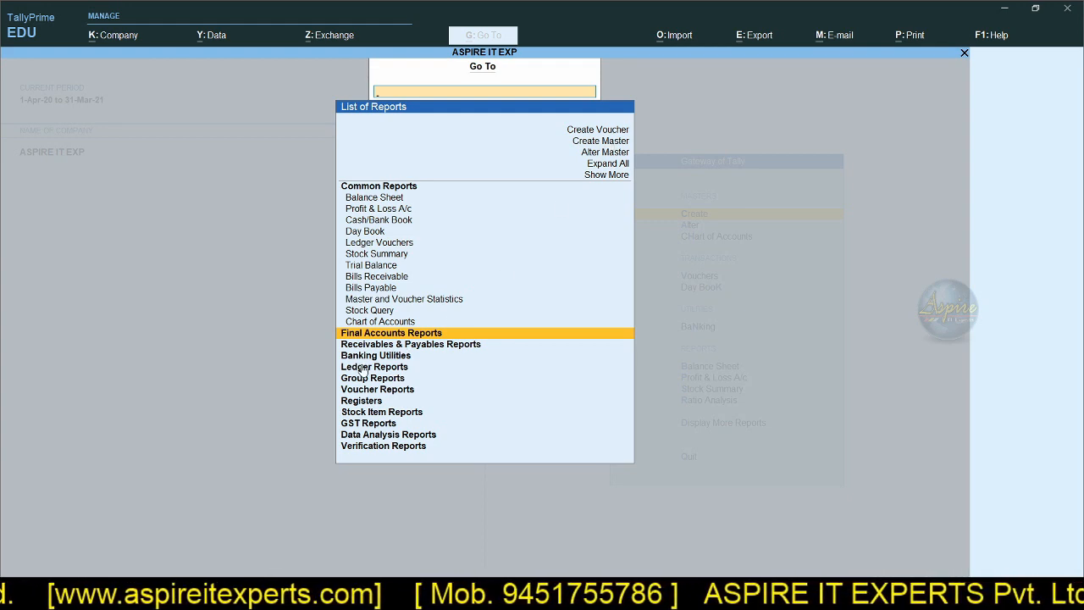
Step: Switch to Tally.ERP 9 and examine the report categories in its Display Menu, from Account Books to Statutory Info
key("alt+Tab")
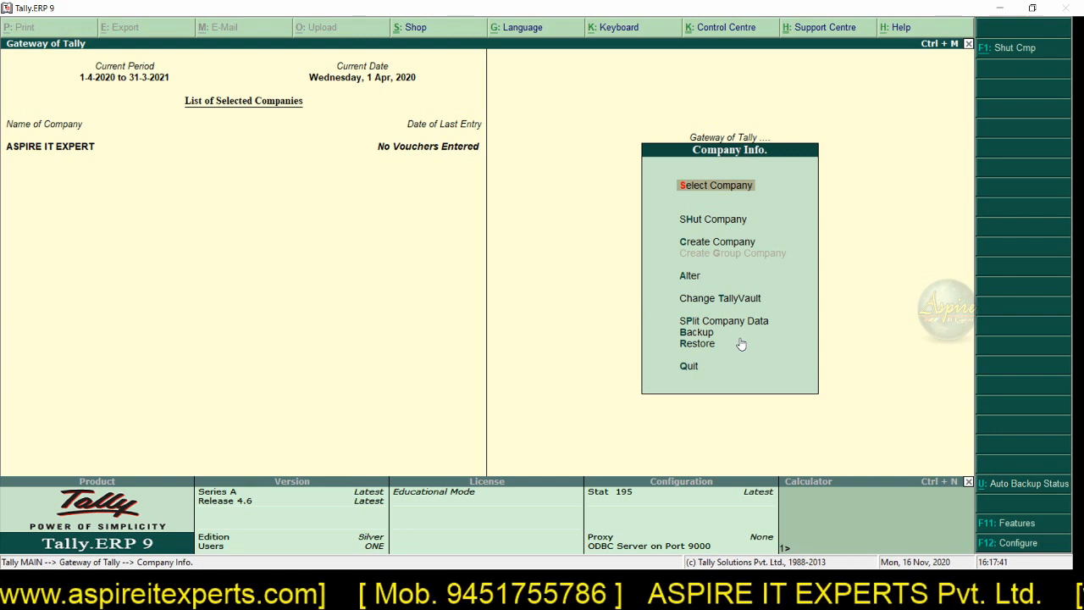
key("Escape")
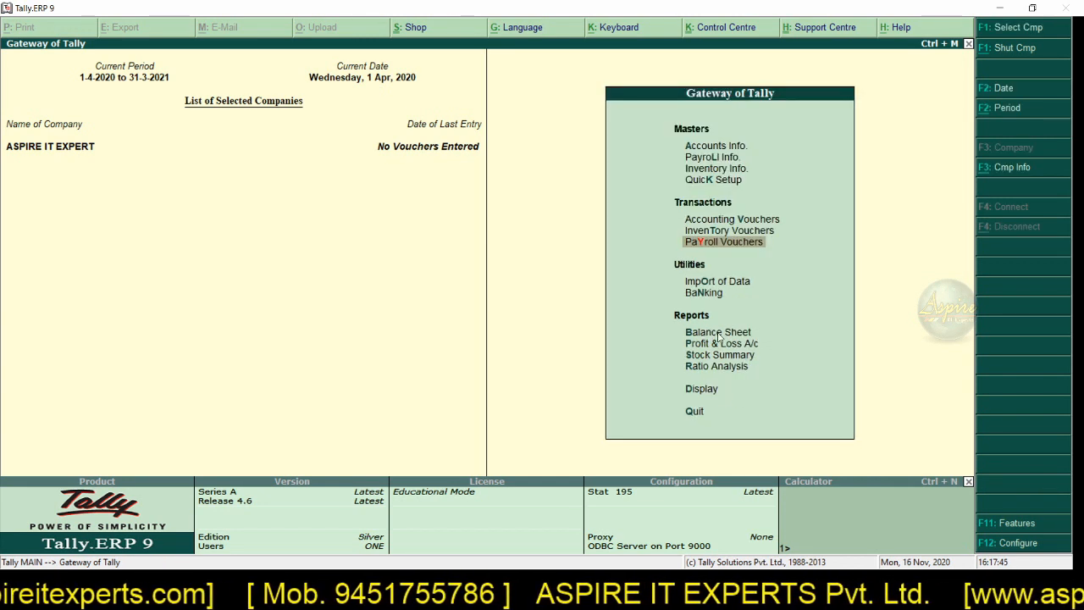
left_click(704, 391)
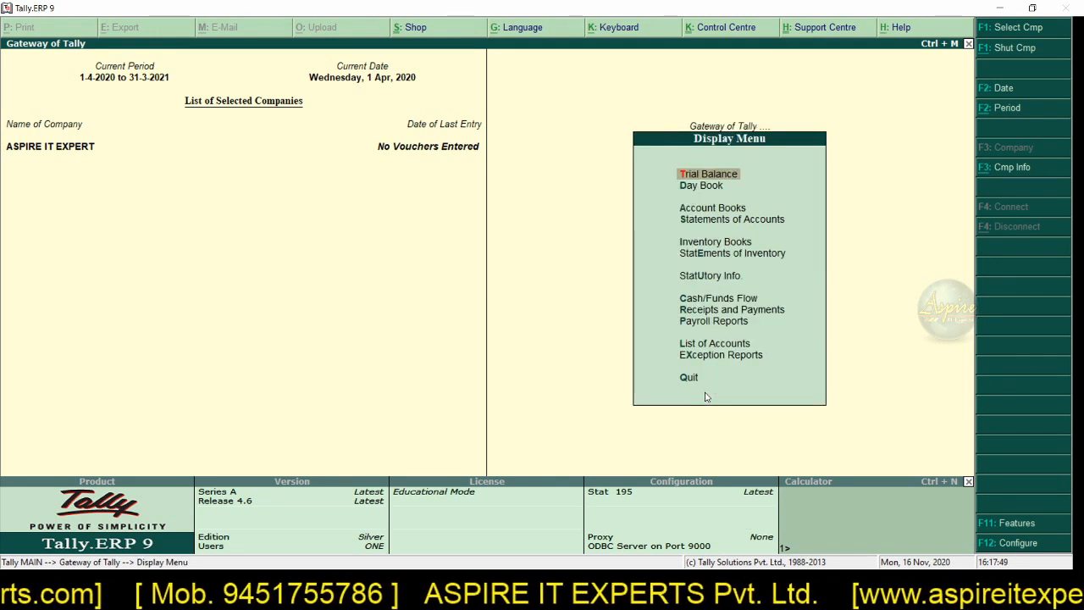
key("Down")
key("Down")
key("Down")
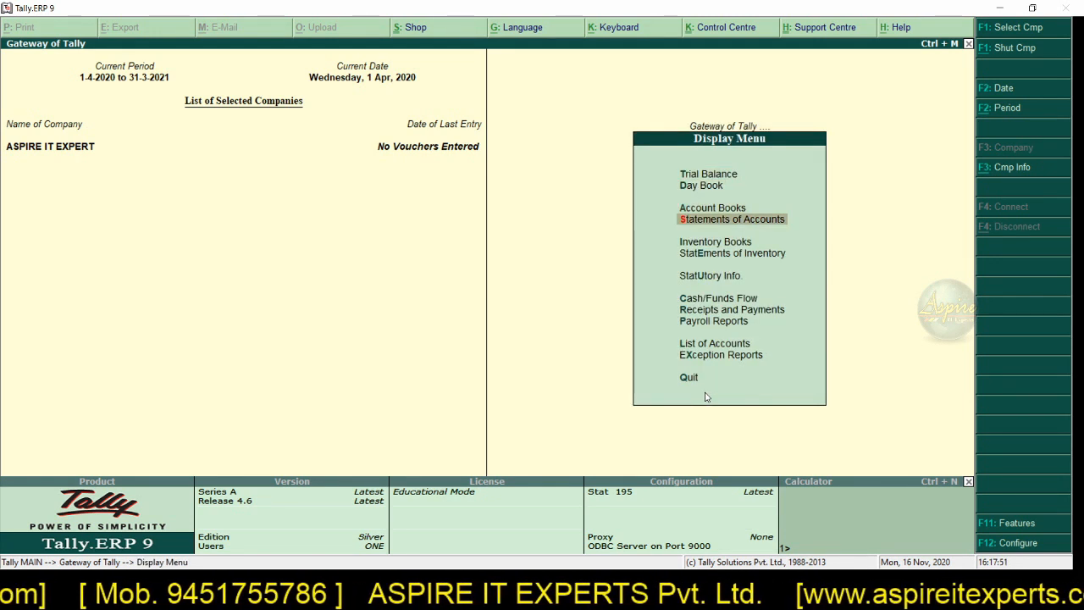
key("Up")
key("Down")
key("Up")
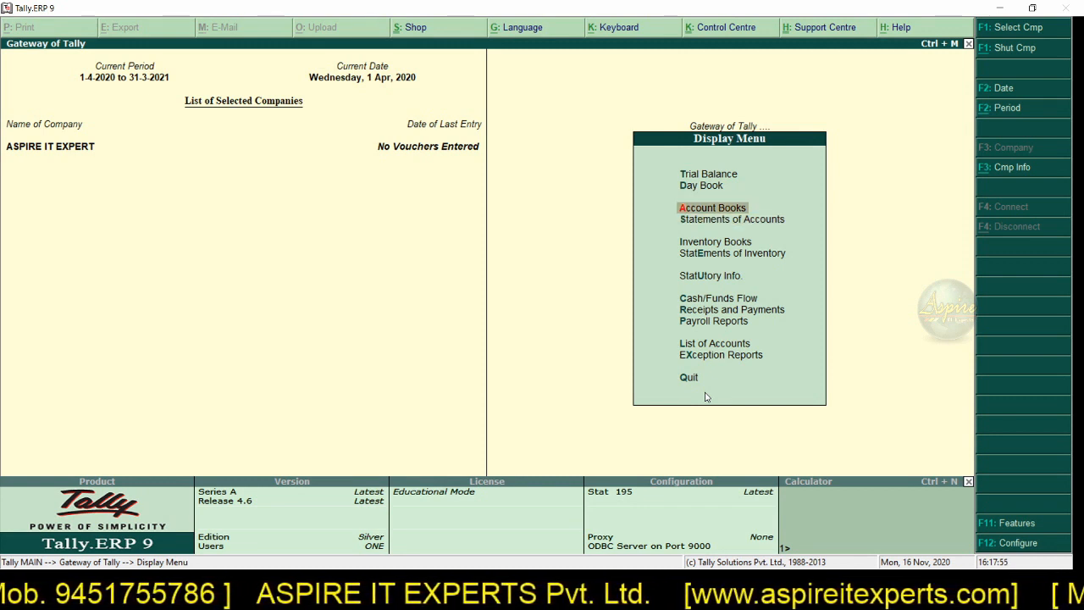
key("Down")
key("Down")
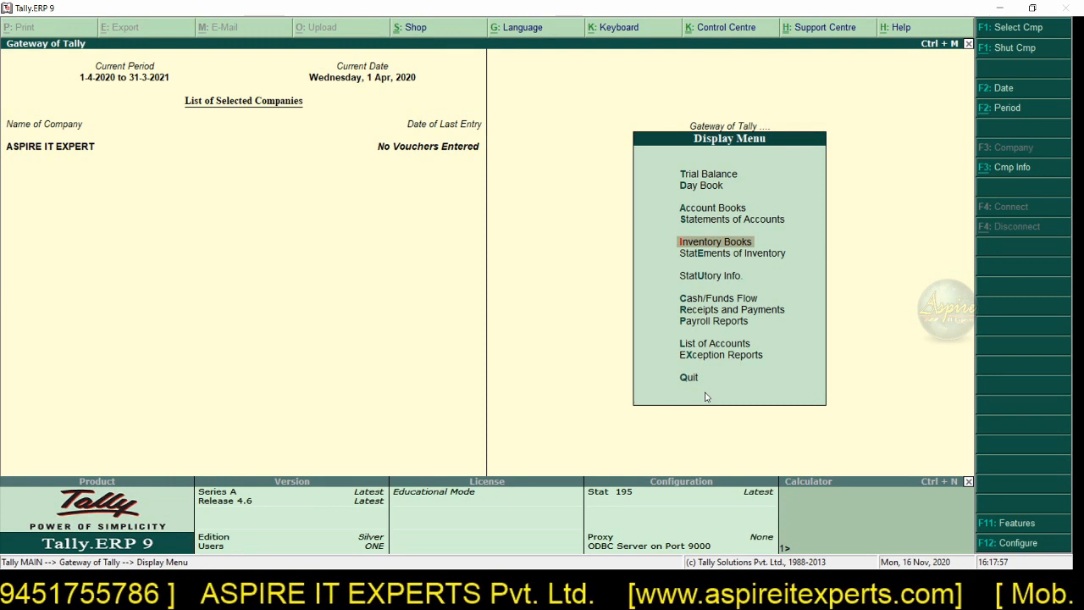
key("Down")
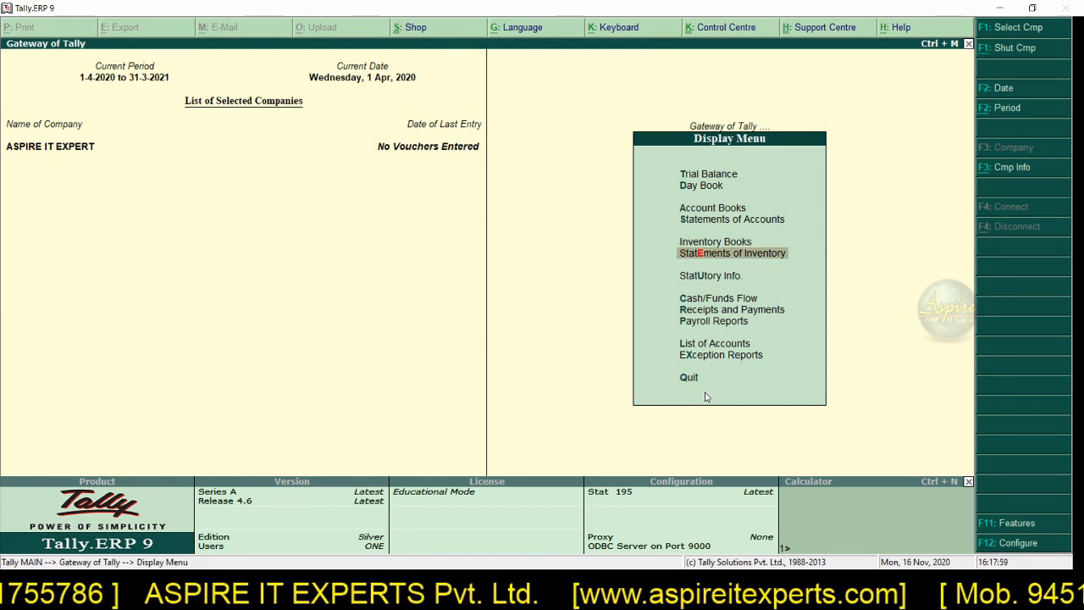
key("Down")
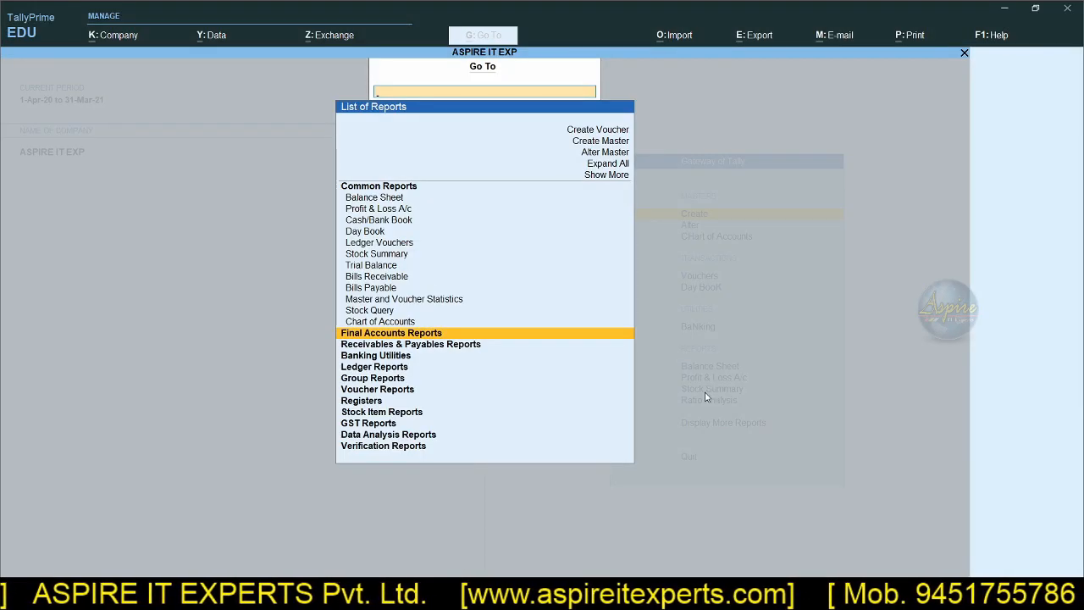
Step: Return to TallyPrime's gateway and view its Go To list of reports again for comparison
key("Escape")
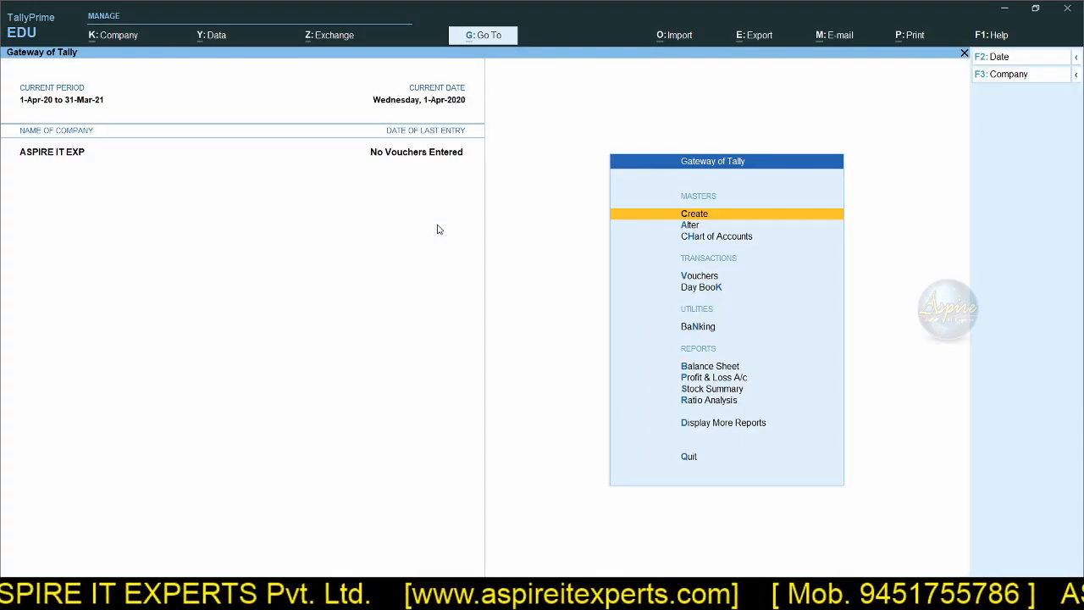
left_click(488, 38)
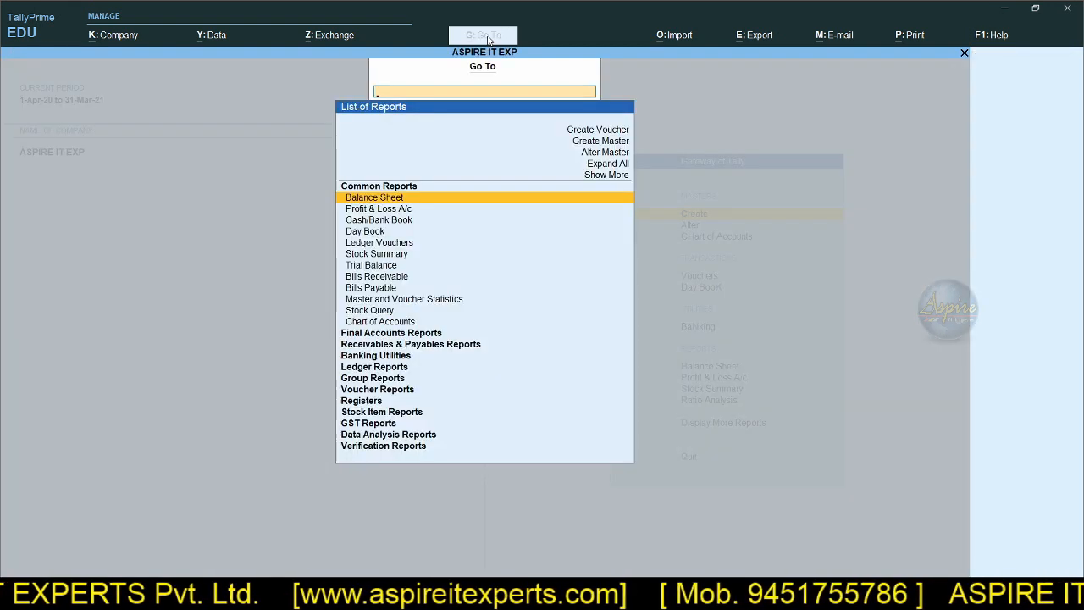
key("Escape")
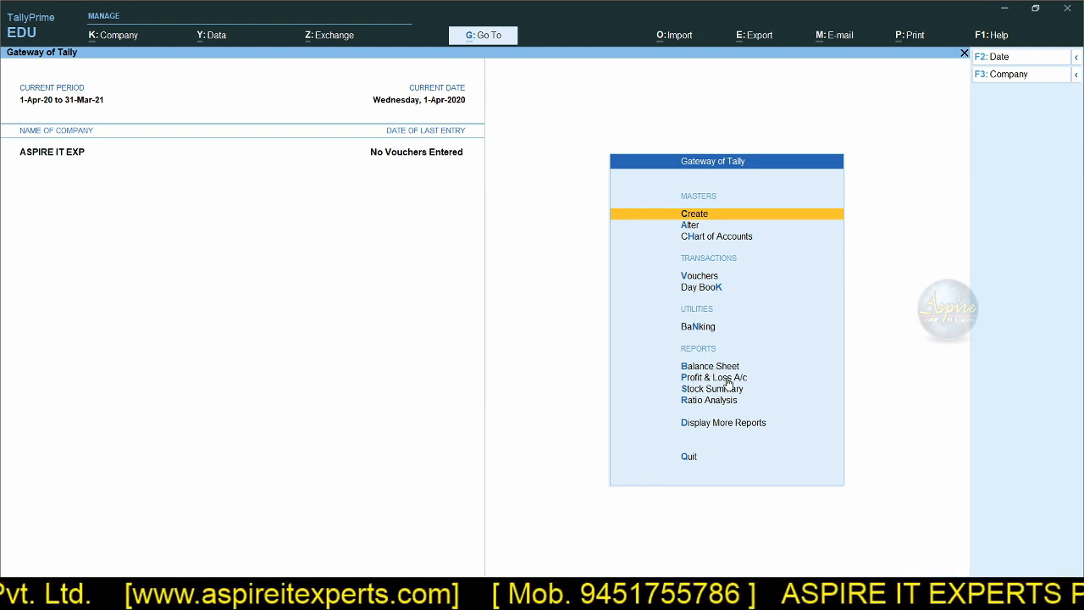
Step: Examine the report categories under Display More Reports and compare them with the Go To list
left_click(727, 427)
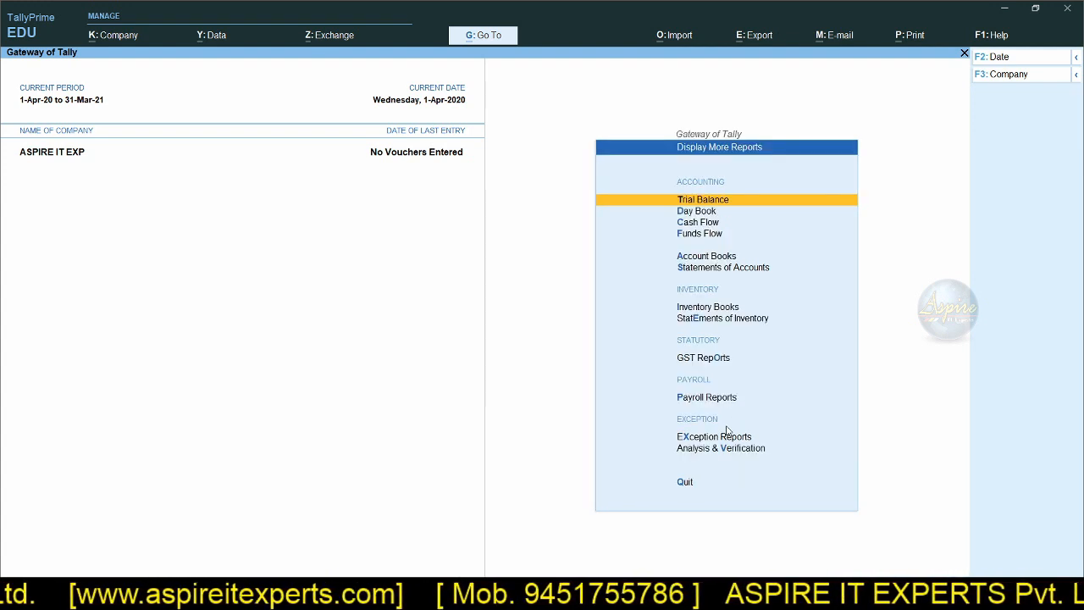
key("Up")
key("Up")
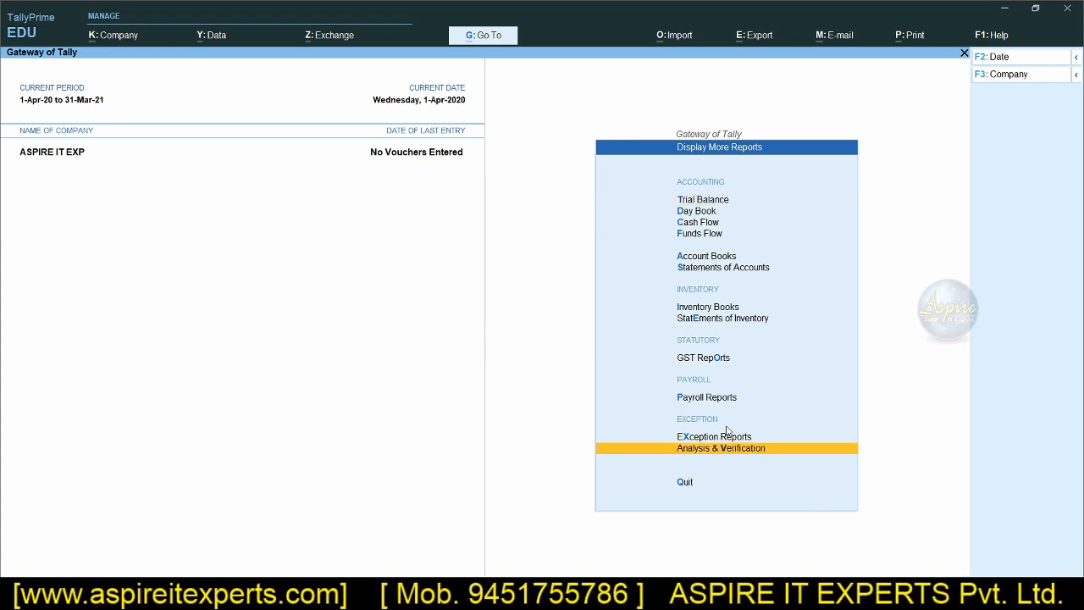
key("Down")
key("Down")
key("Down")
key("Down")
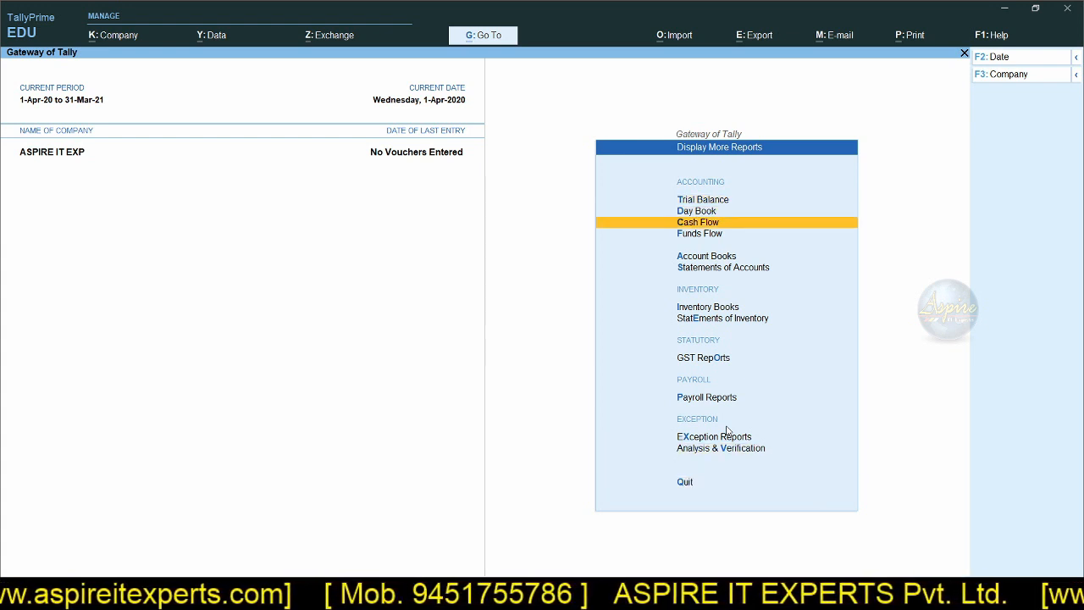
key("Down")
key("Down")
key("Down")
key("Down")
key("Down")
key("Down")
key("Down")
key("Down")
key("Down")
key("Down")
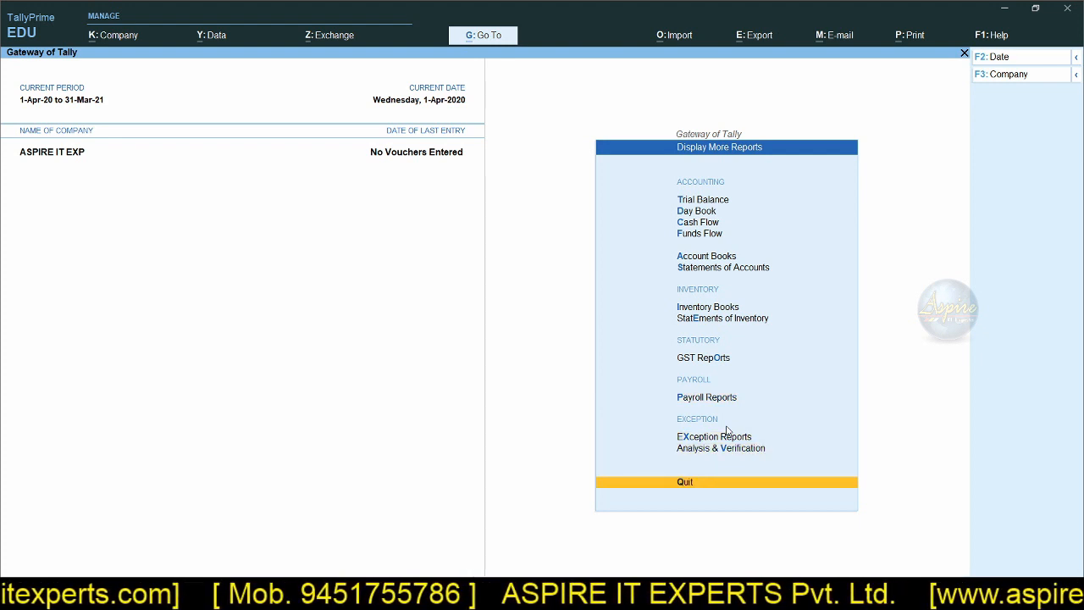
key("Escape")
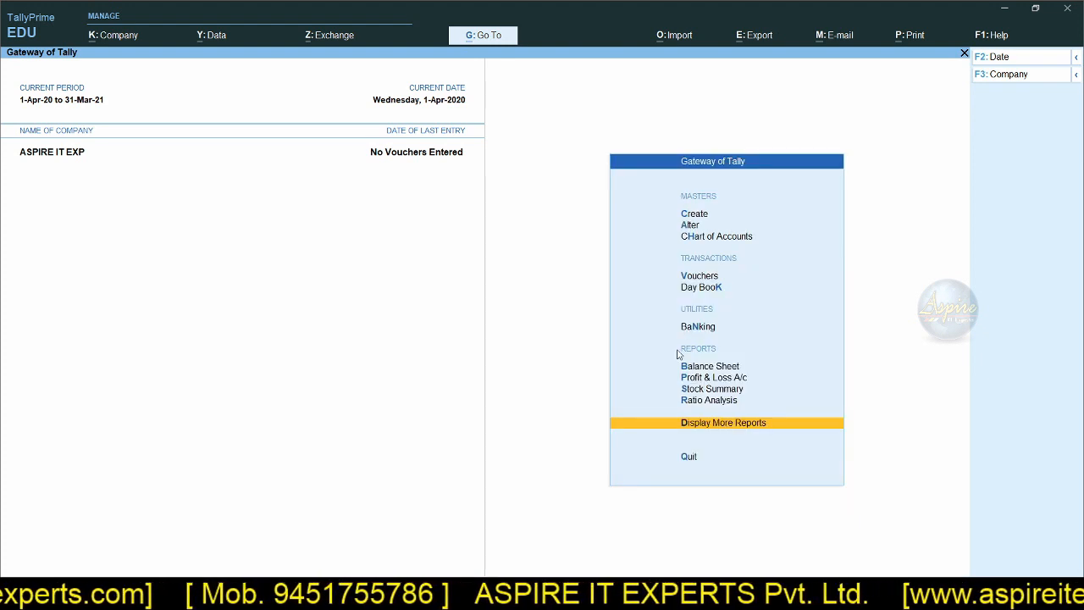
left_click(496, 45)
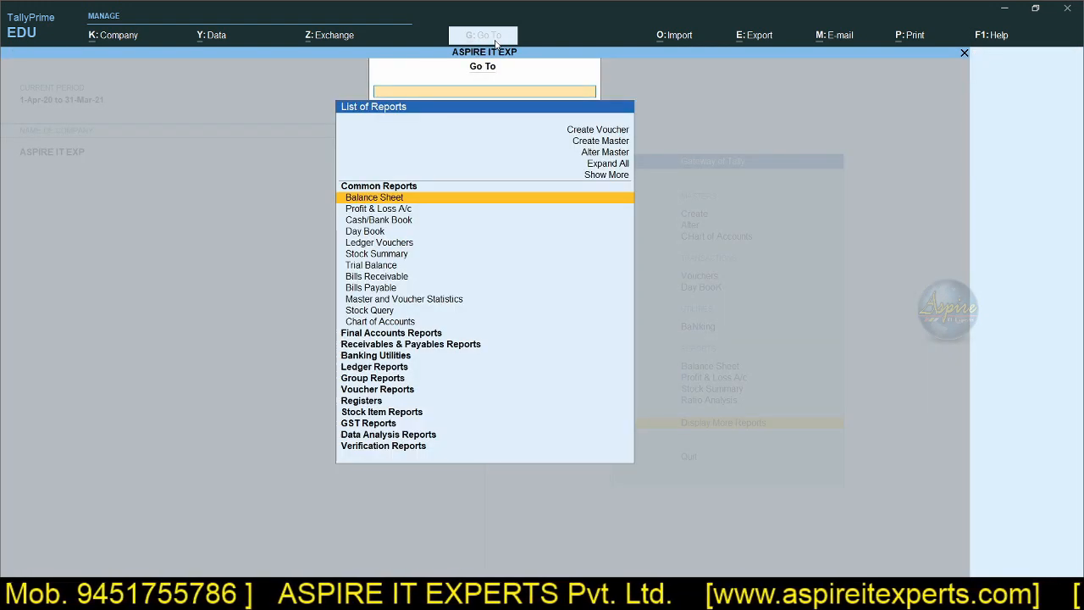
key("Escape")
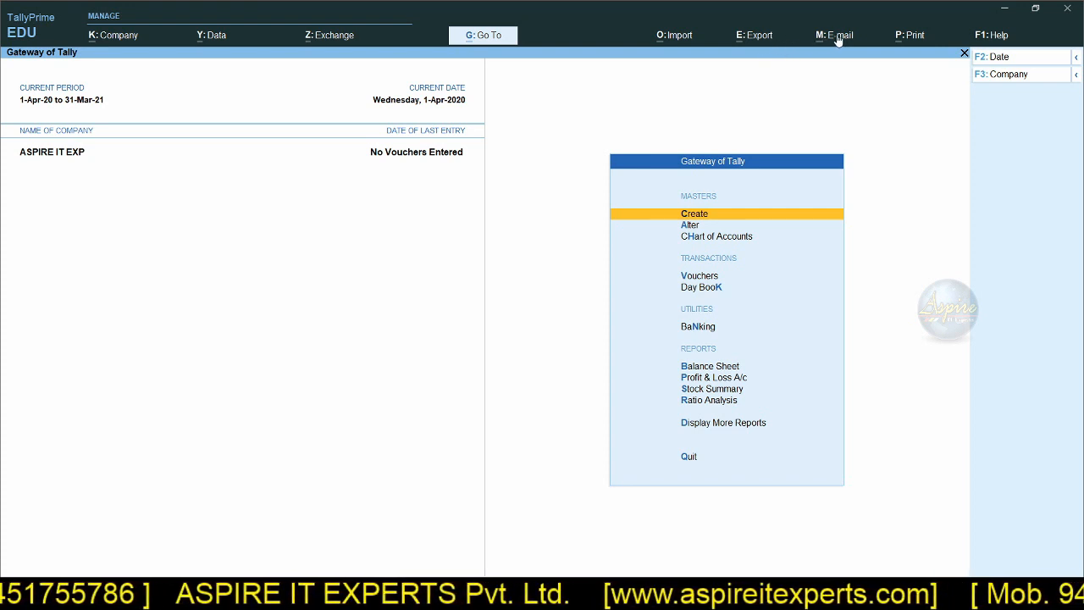
Step: View the print options at the gateway, then open the Balance Sheet and expand the list of other reports to print
left_click(912, 36)
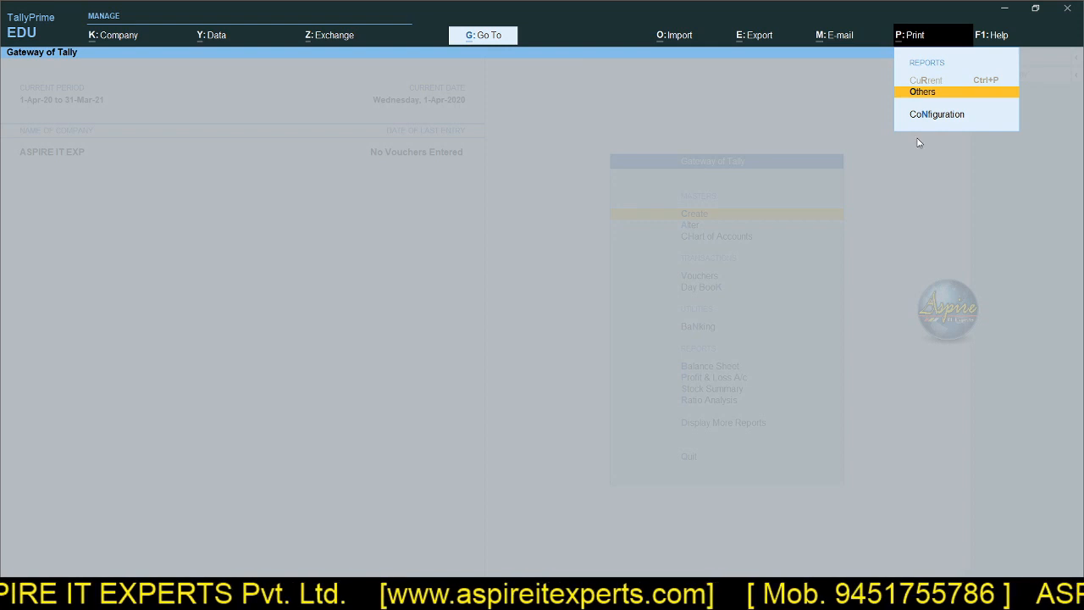
key("Escape")
key("b")
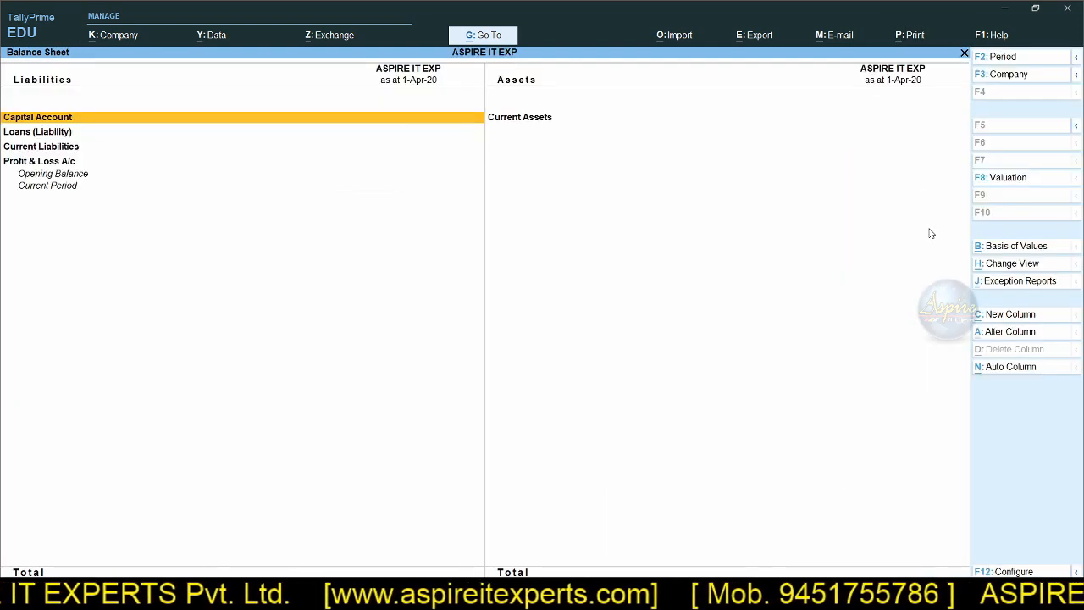
left_click(912, 35)
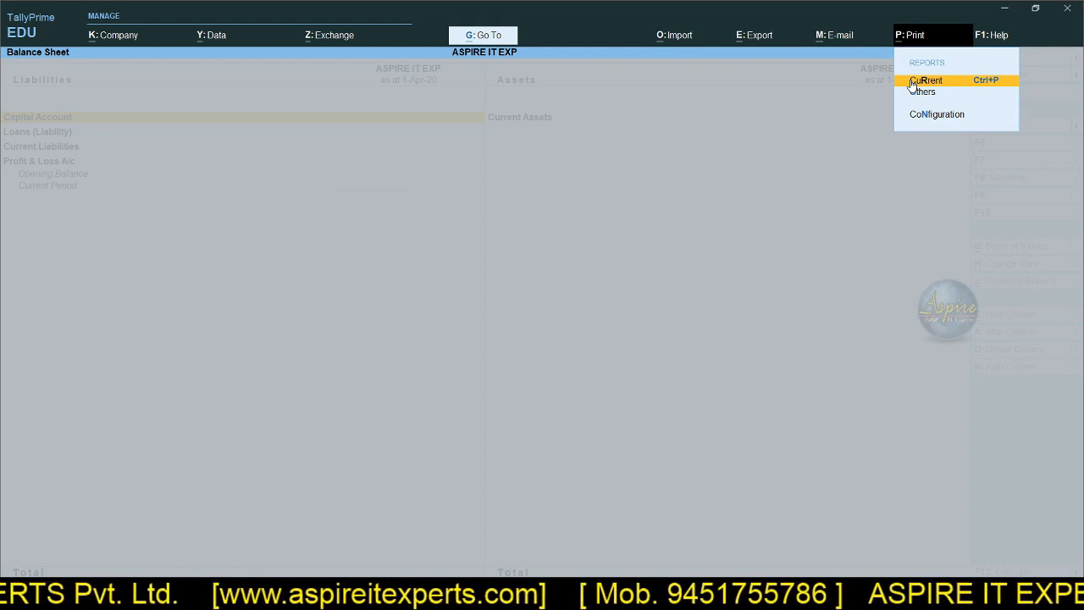
left_click(923, 93)
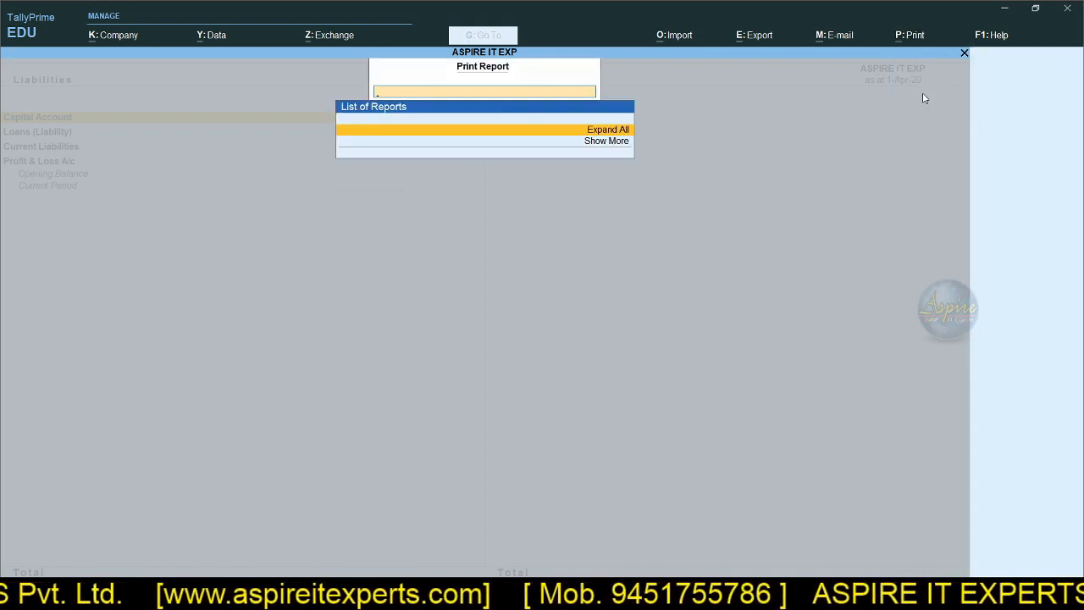
left_click(617, 133)
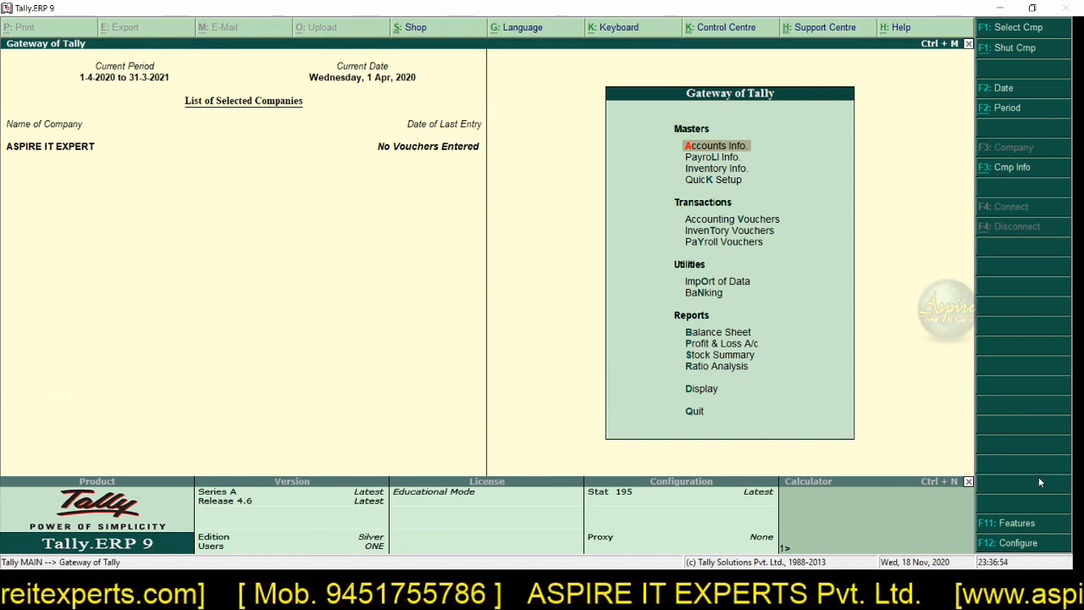
Step: Switch from Tally.ERP 9 to TallyPrime and view its product, license and computer information in the About window
key("alt+Tab")
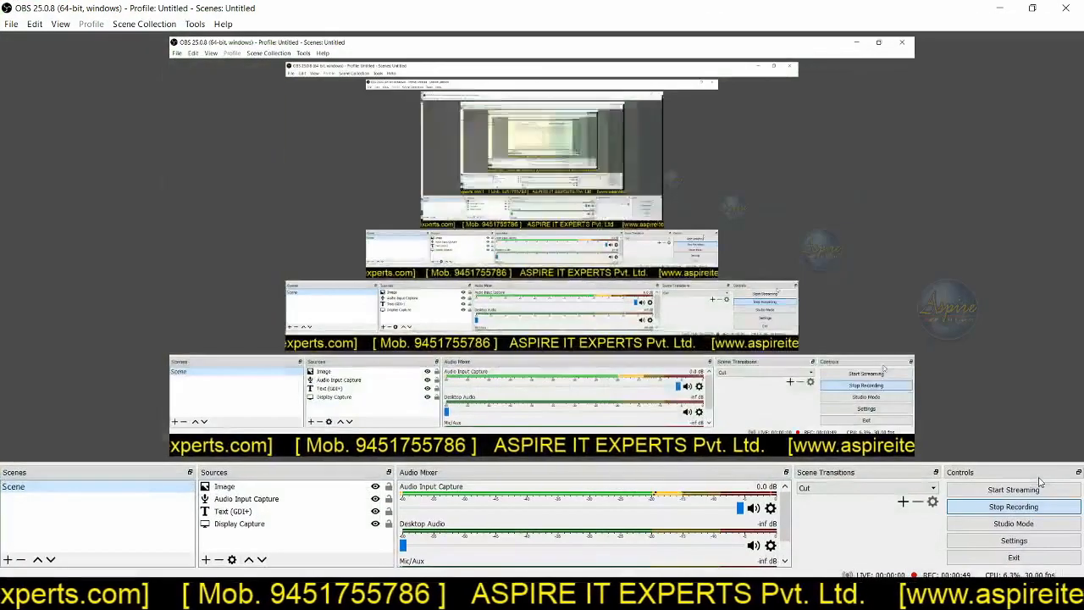
key("super+d")
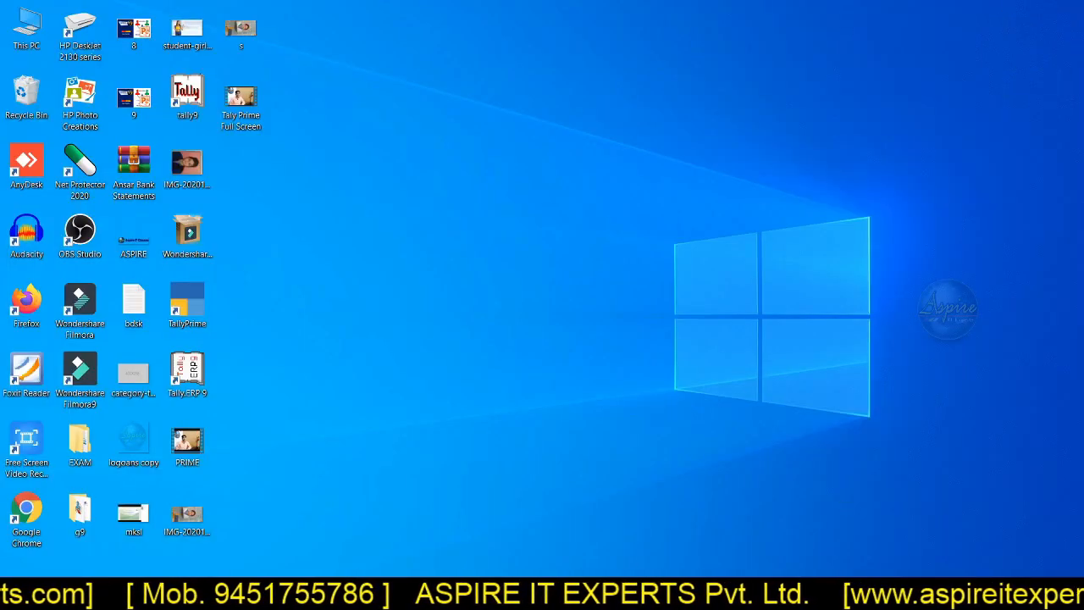
left_click(569, 596)
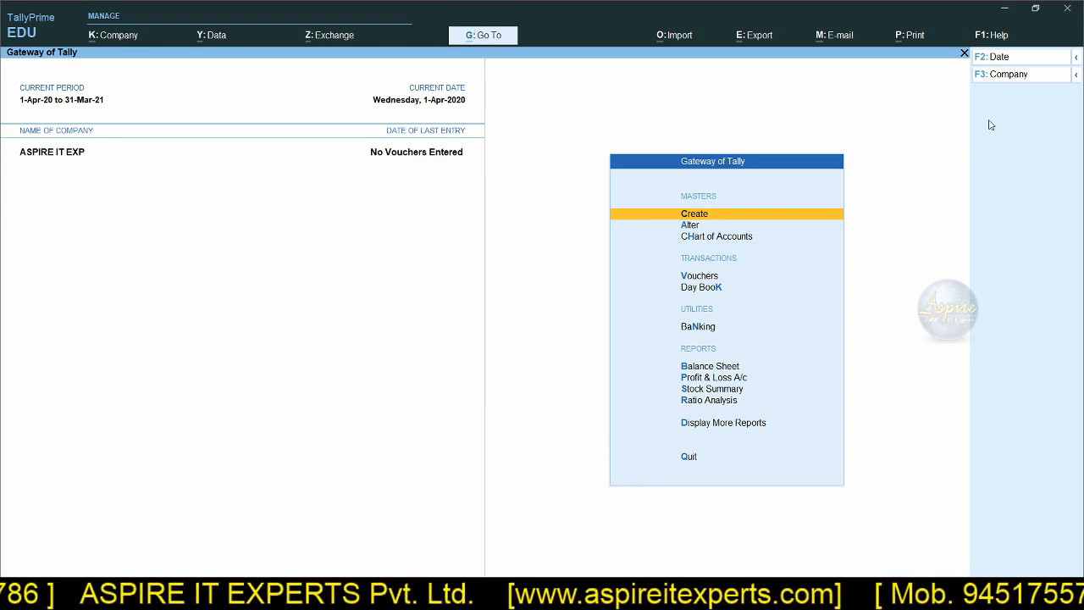
left_click(997, 38)
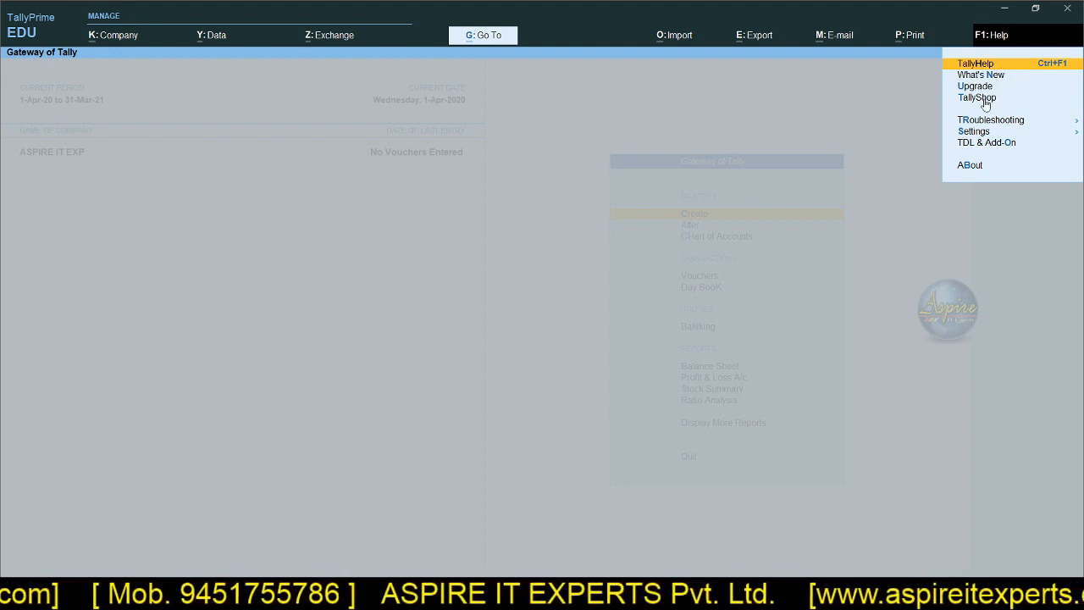
left_click(970, 167)
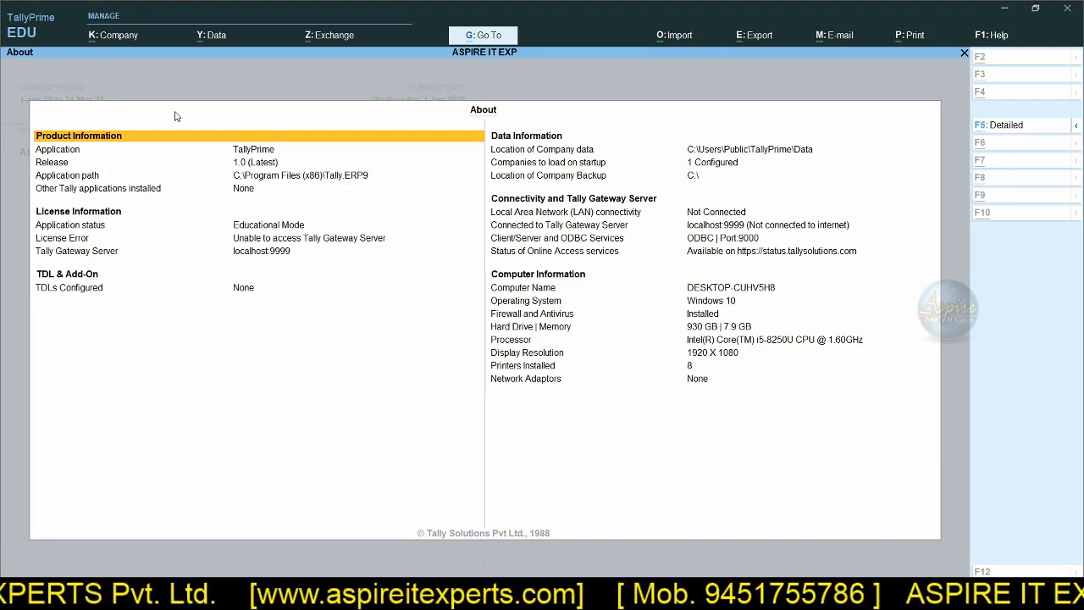
Step: View the properties of This PC from the desktop, compare them with TallyPrime's About details, and return to the gateway
key("alt+Tab")
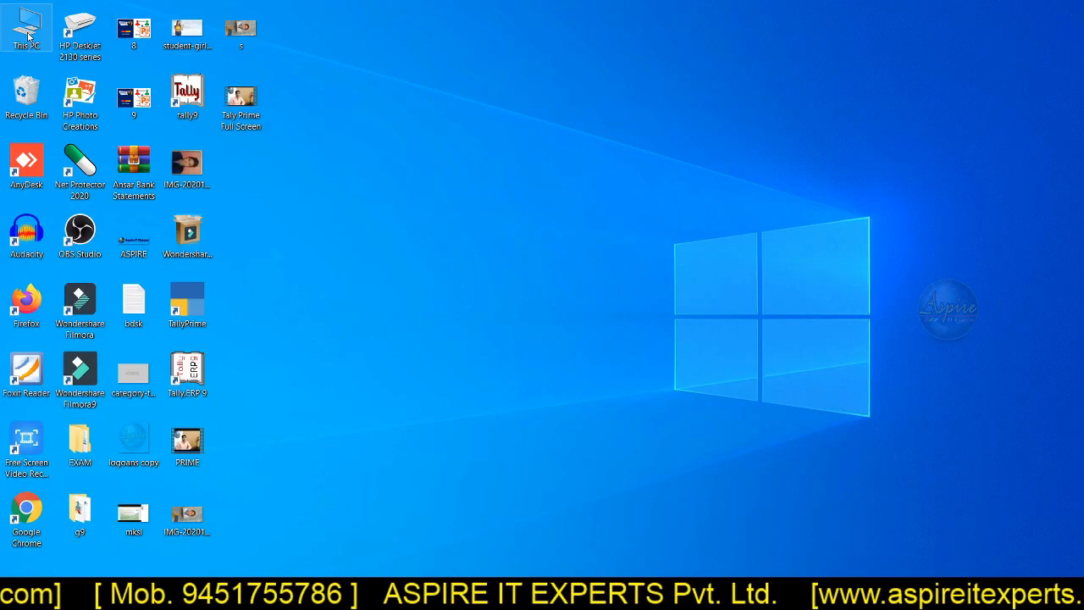
right_click(28, 35)
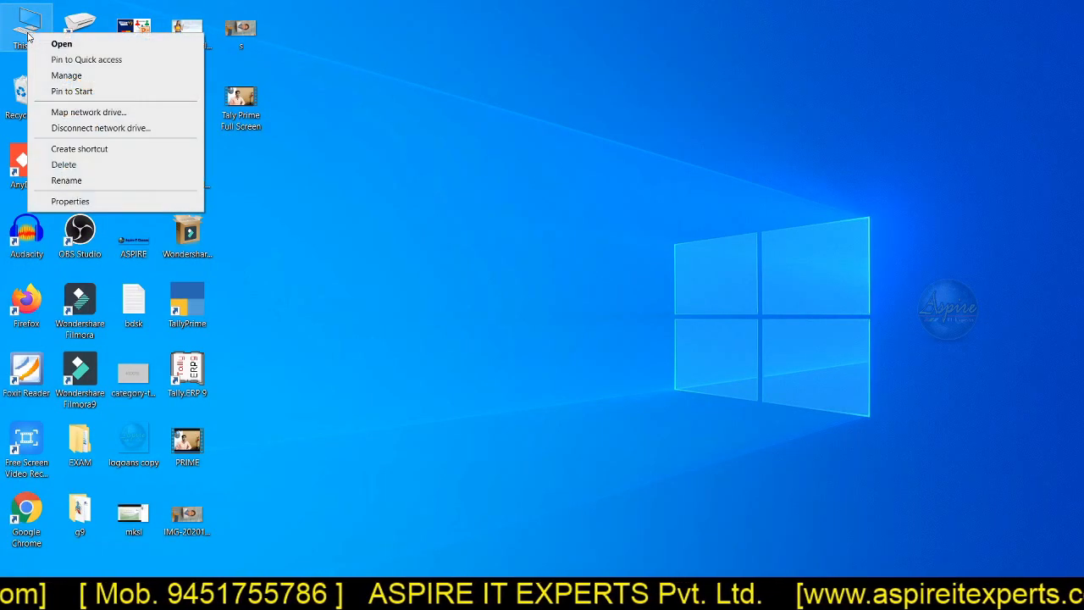
left_click(69, 202)
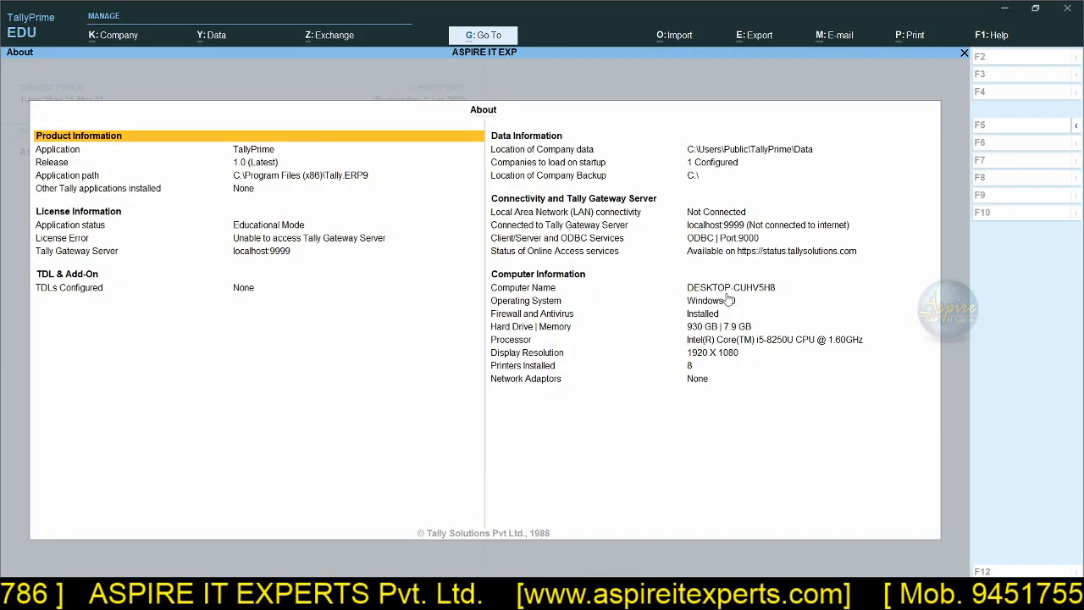
key("Escape")
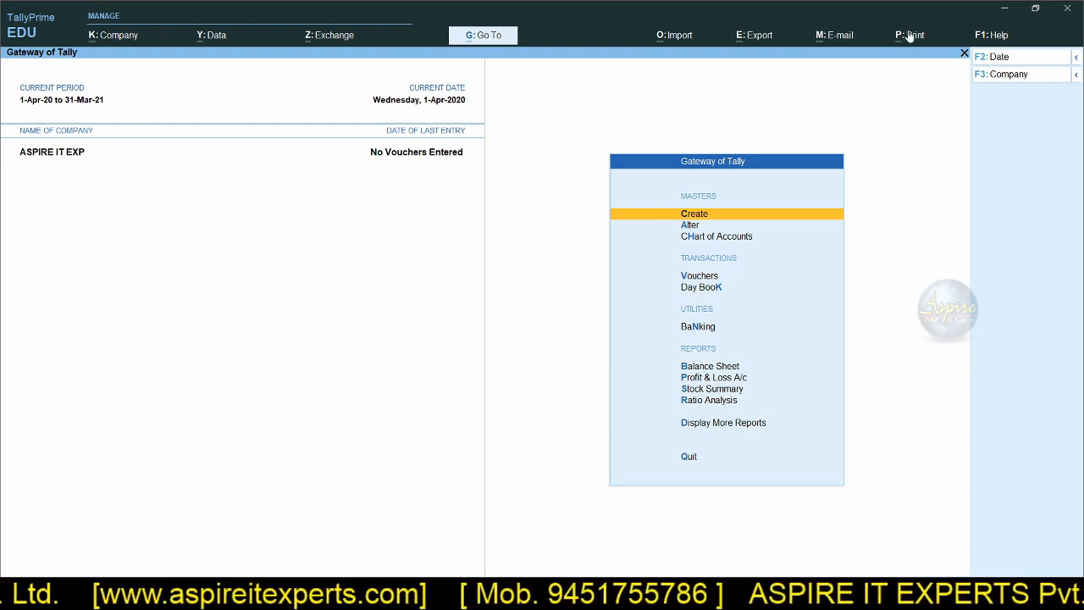
Step: Open a payment voucher for entry and bring up the list of other reports that can be printed from it
left_click(705, 277)
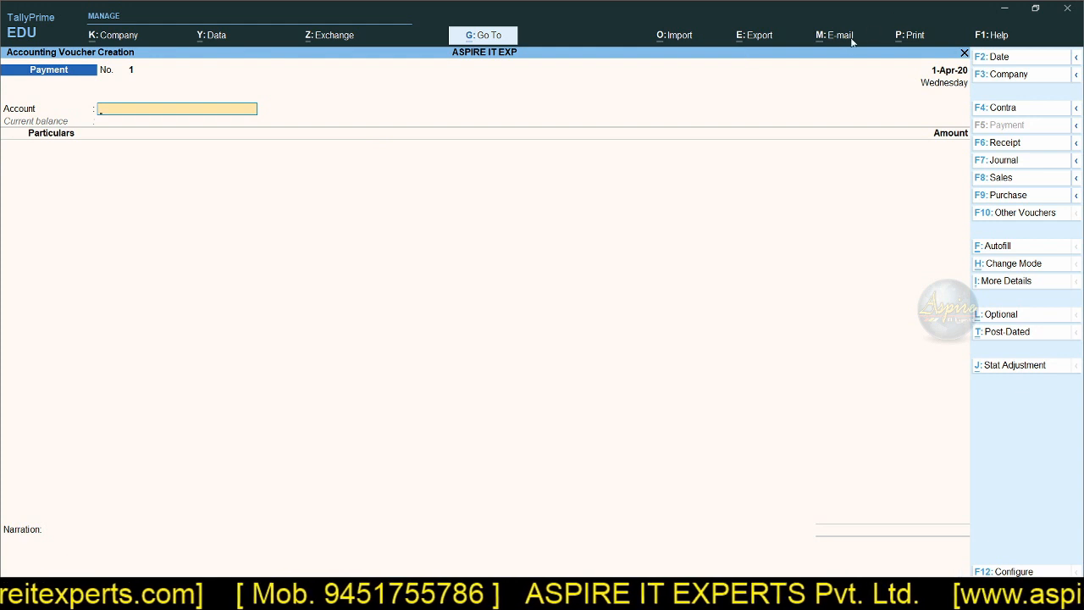
left_click(905, 37)
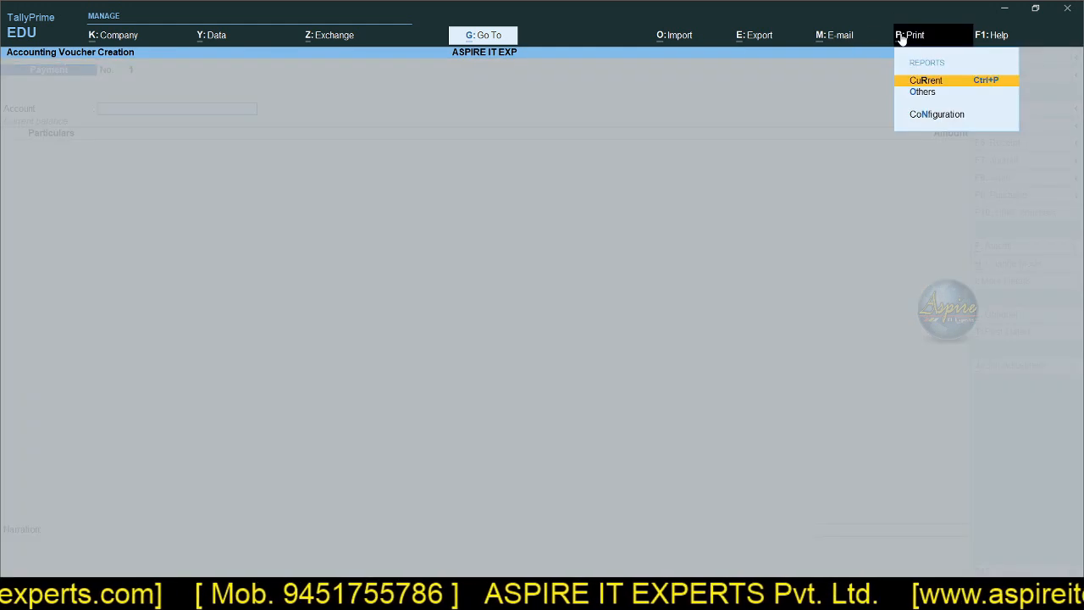
left_click(921, 93)
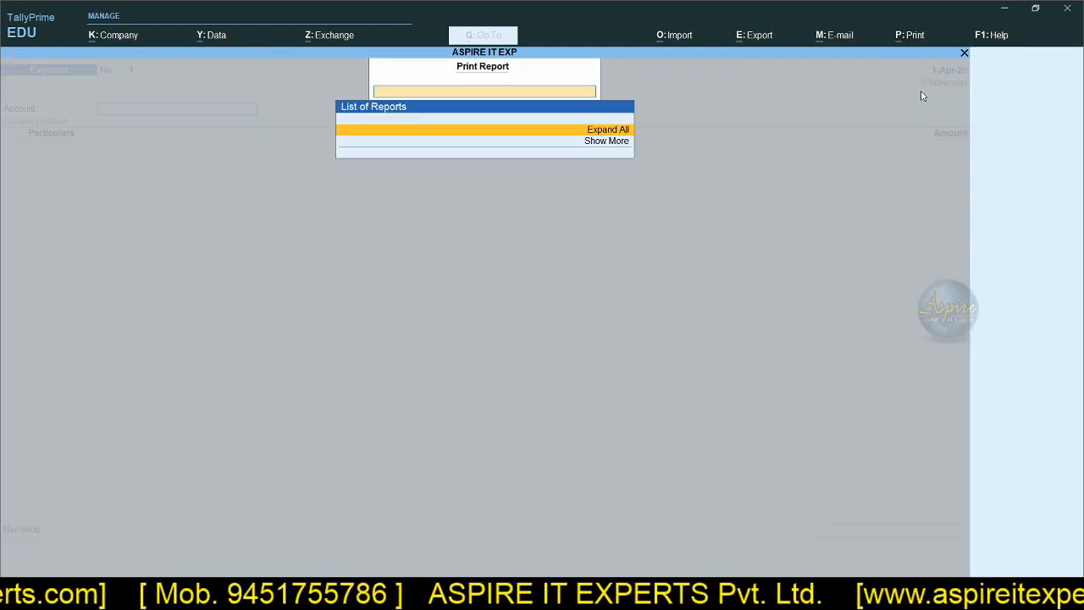
Step: Show more reports in the payment voucher's print list, look into the Payroll group's Salary Payment Advice, and return to the voucher
left_click(597, 142)
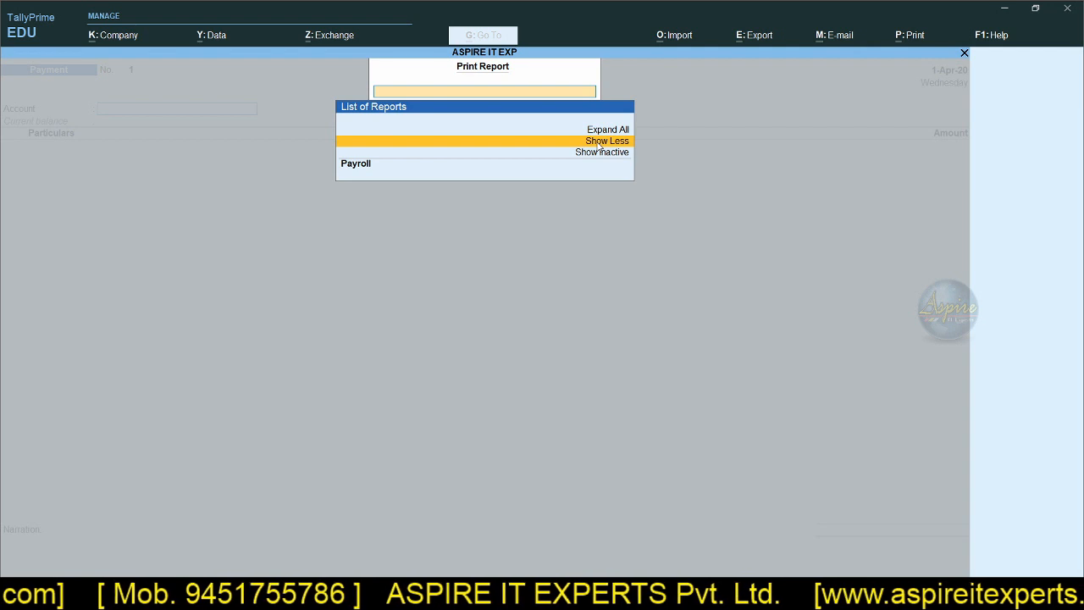
left_click(402, 170)
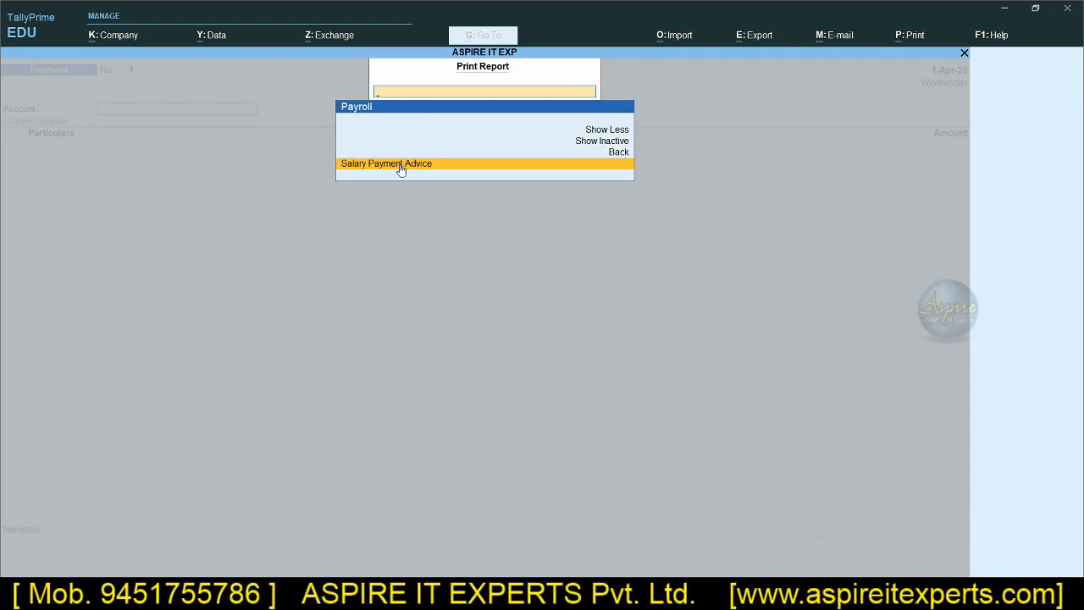
left_click(402, 168)
key("Escape")
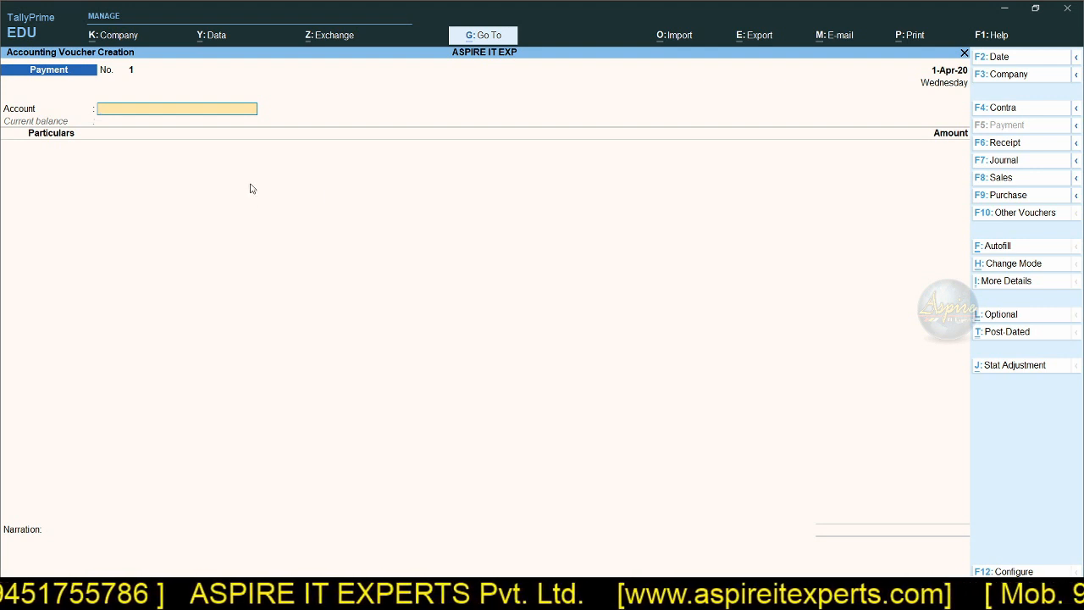
Step: Search for "Bal" with Go To from the payment voucher, view the Balance Sheet, and return to the voucher
left_click(477, 34)
type("Bal")
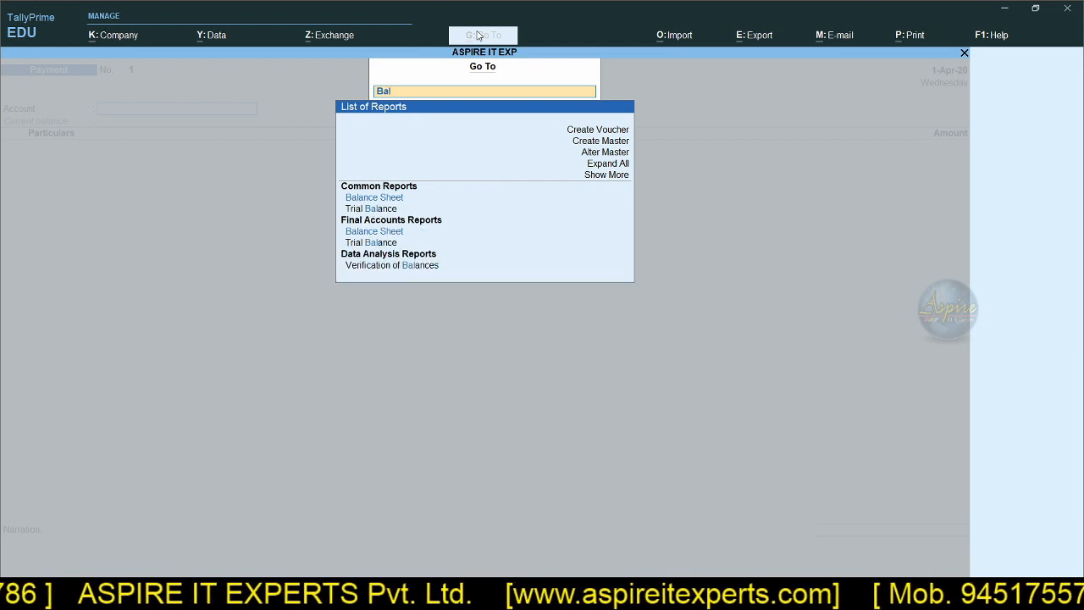
left_click(403, 203)
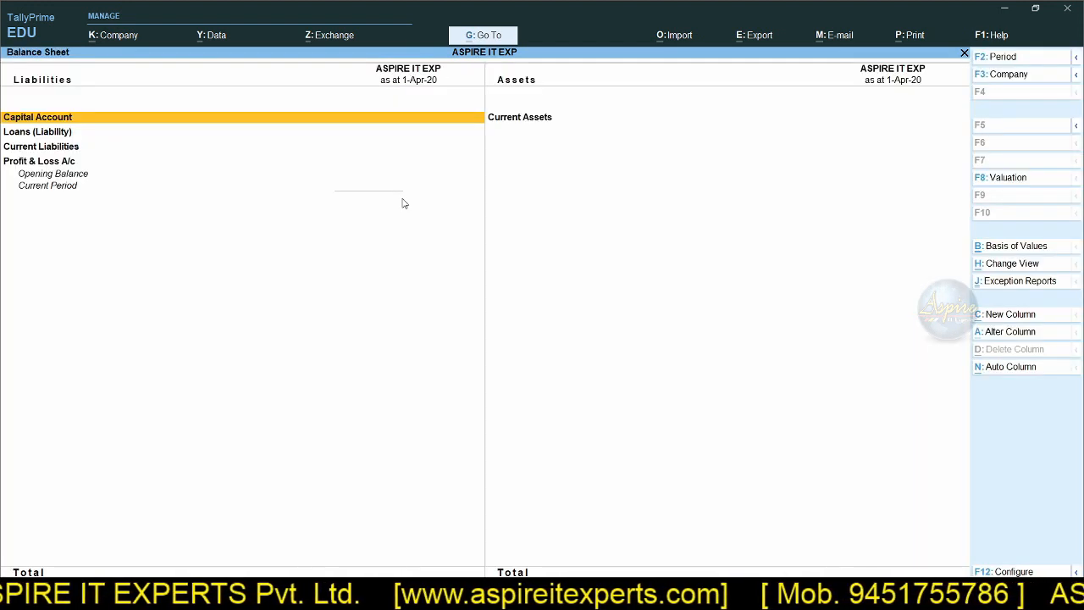
key("Escape")
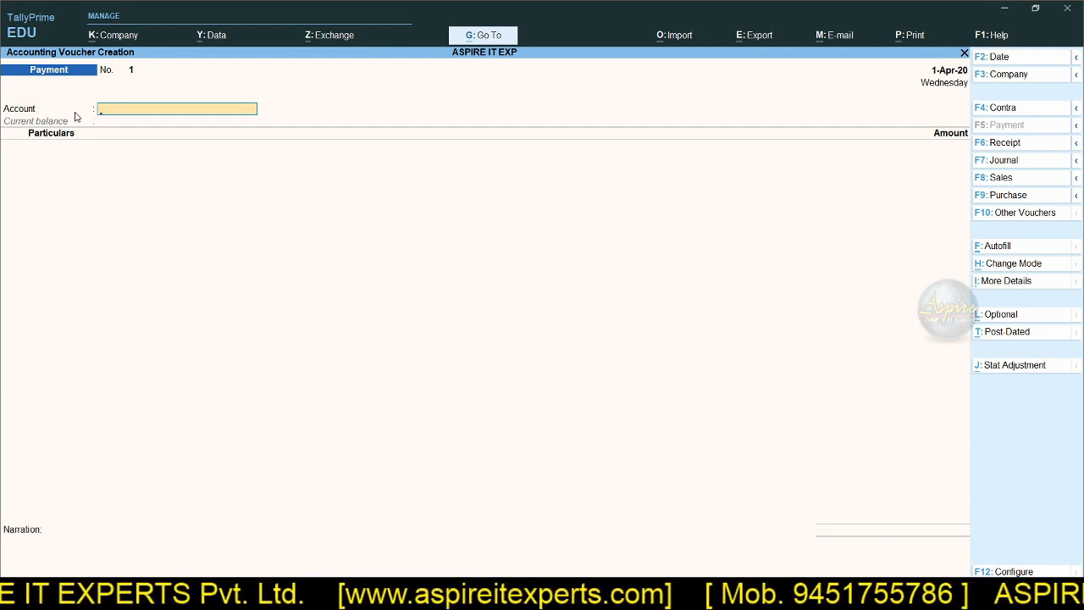